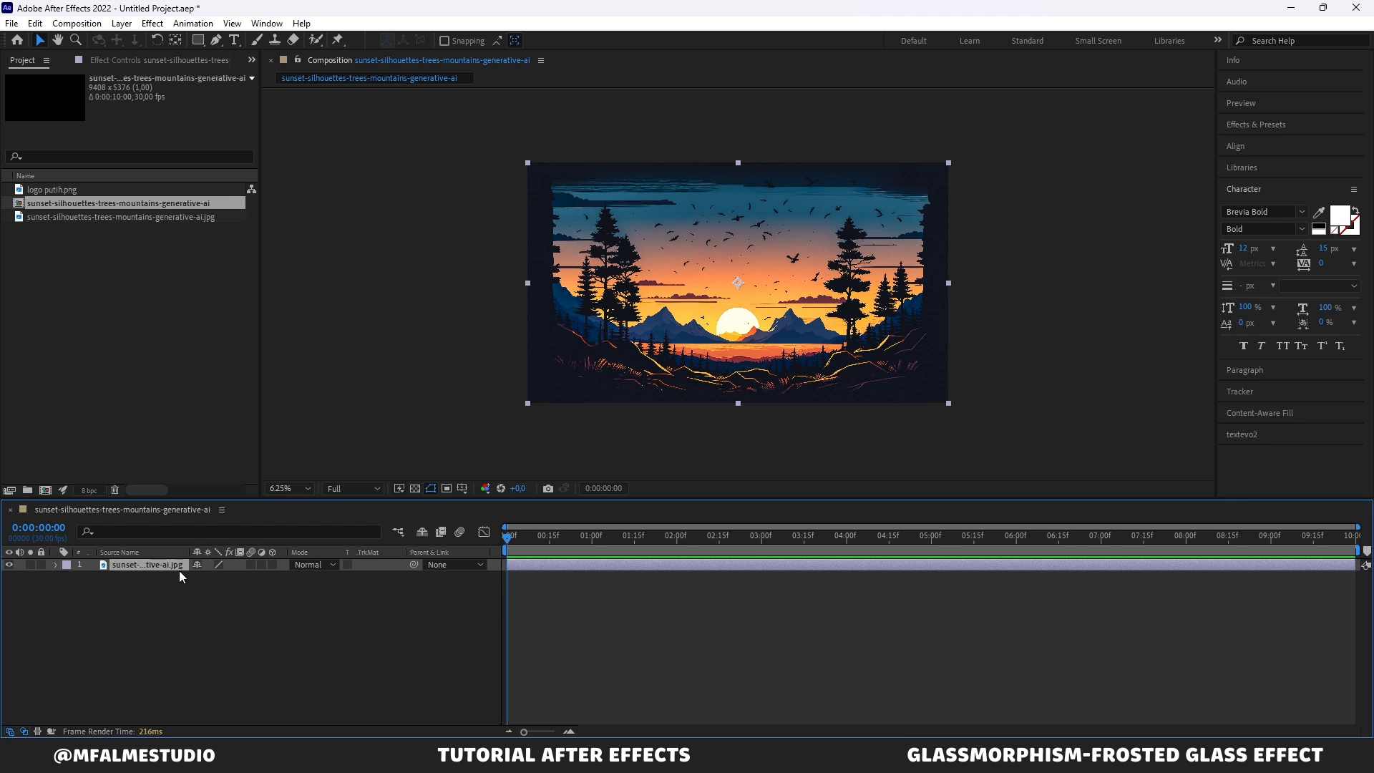
key("s")
left_click(162, 578)
left_click_drag(162, 579, 217, 576)
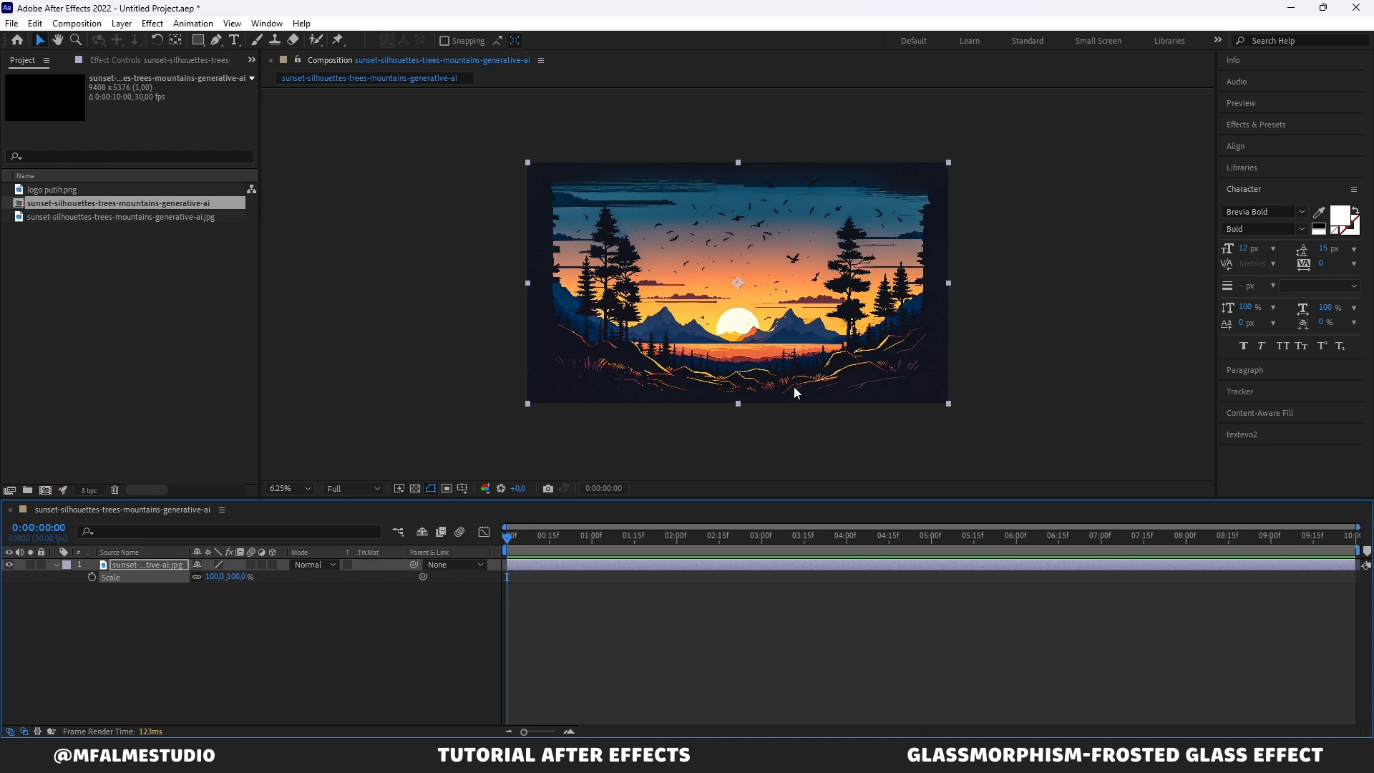
left_click(1020, 350)
key("period")
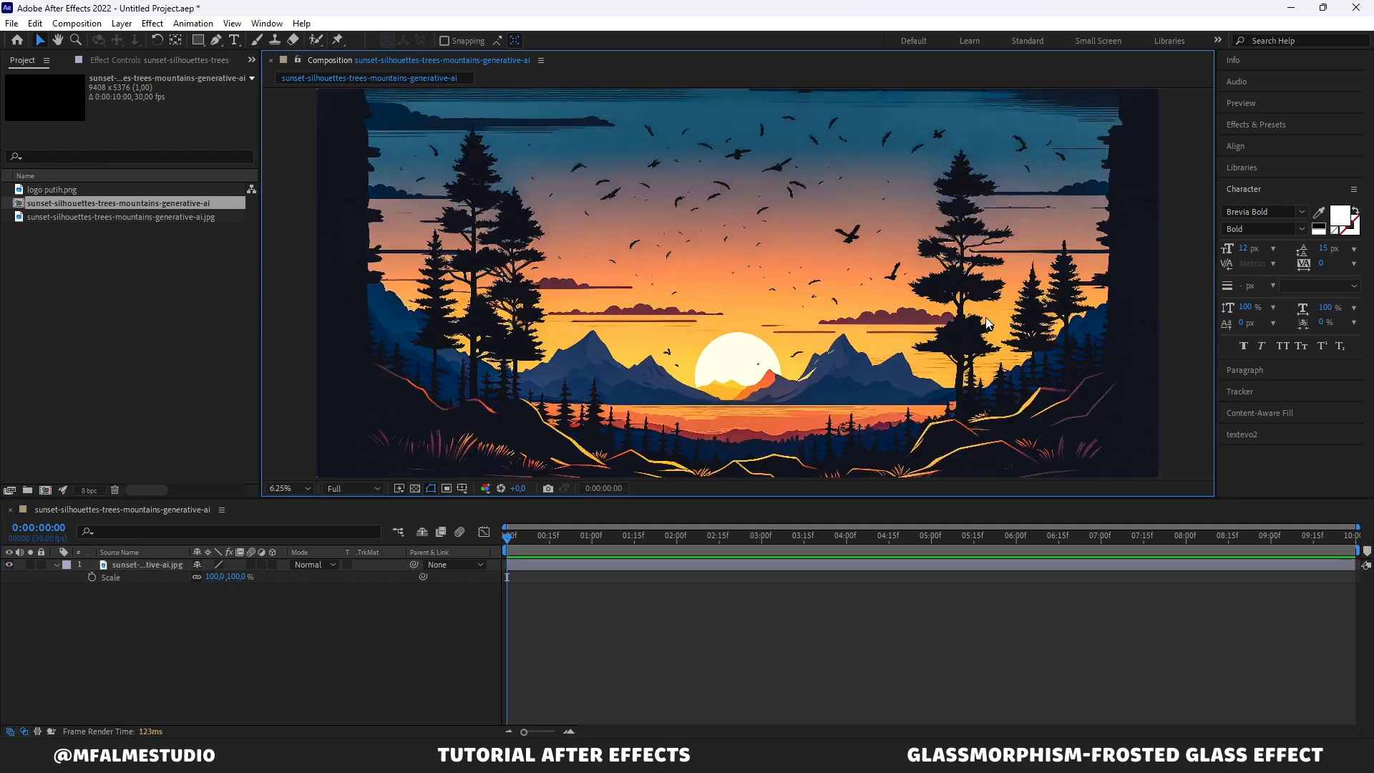
key("comma")
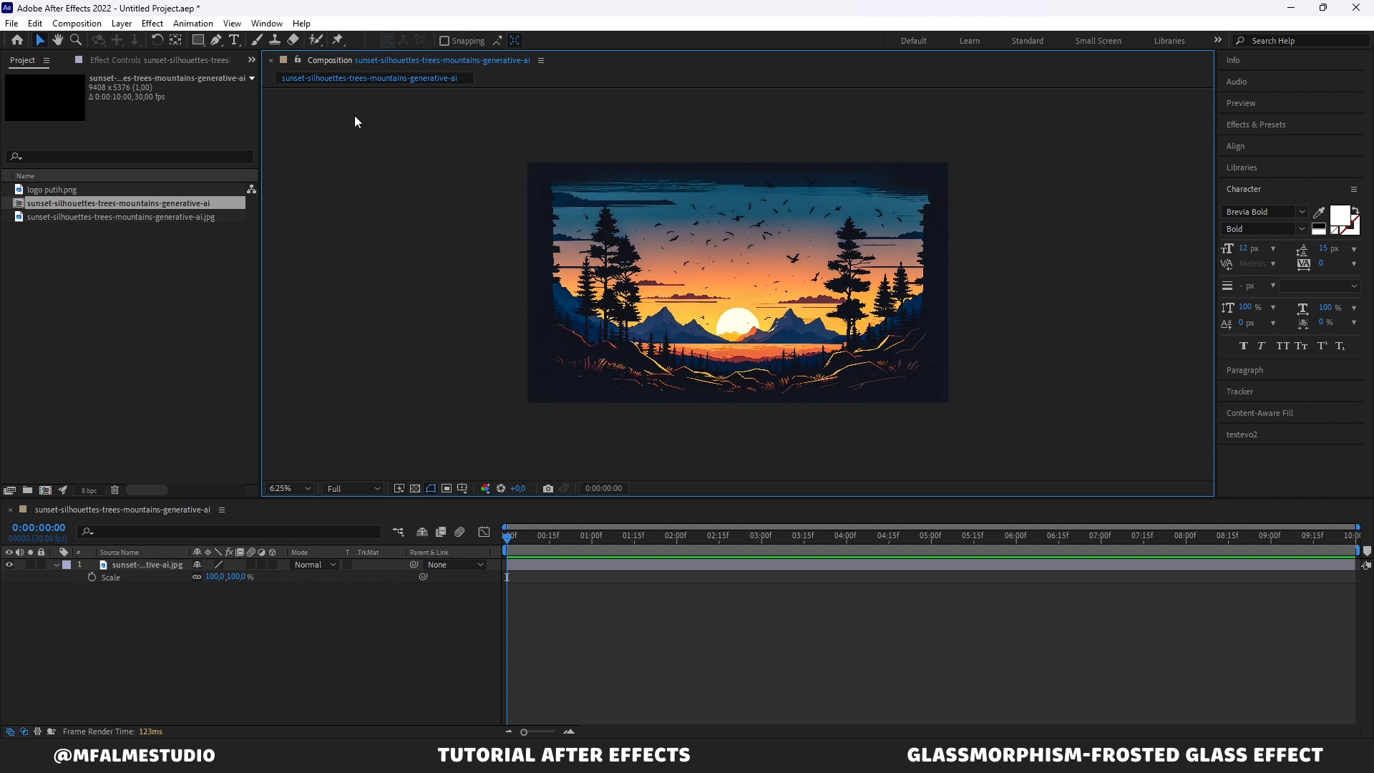
Step: Draw a square rectangle shape layer about 3392 px wide at the centre of the composition with the Rectangle tool
left_click(198, 40)
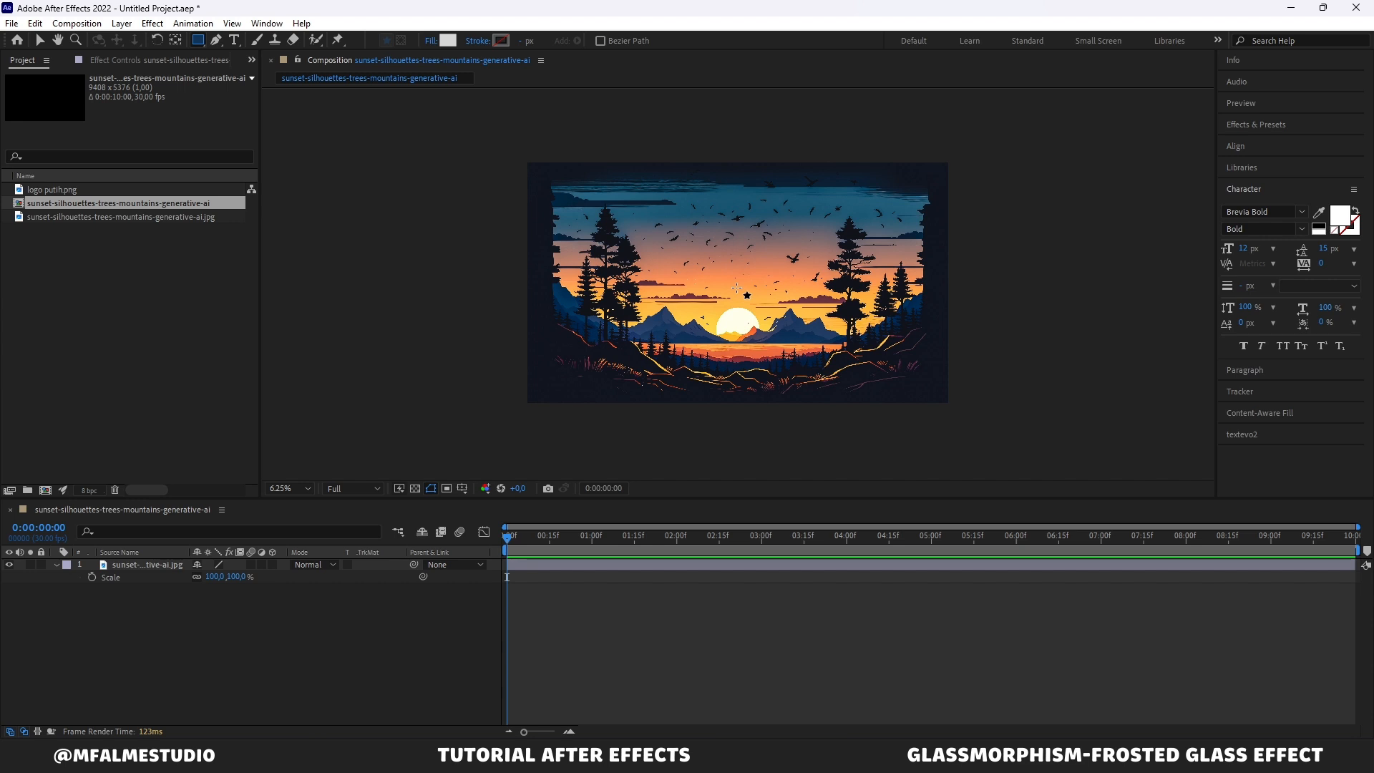
mouse_move(737, 288)
left_mouse_down()
mouse_move(783, 334)
mouse_move(816, 316)
left_mouse_up()
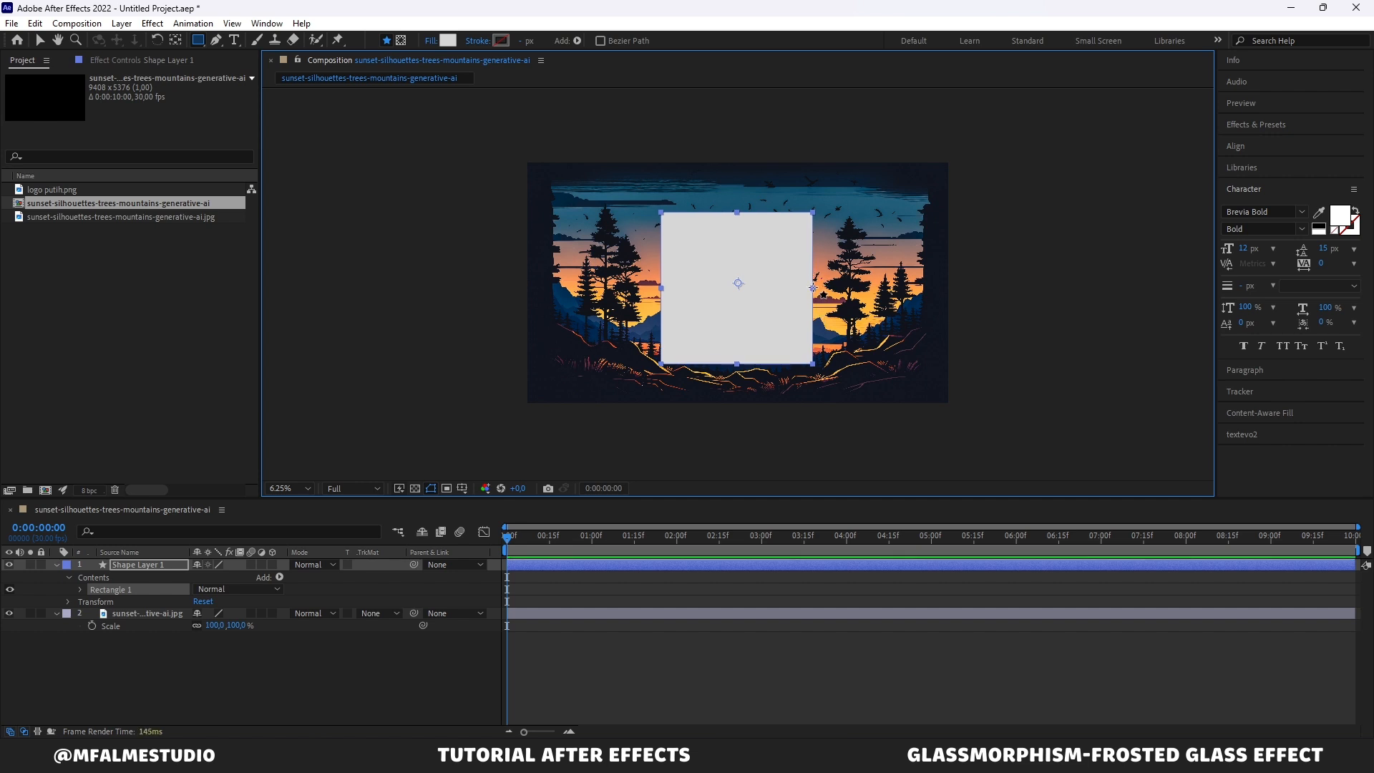
key("v")
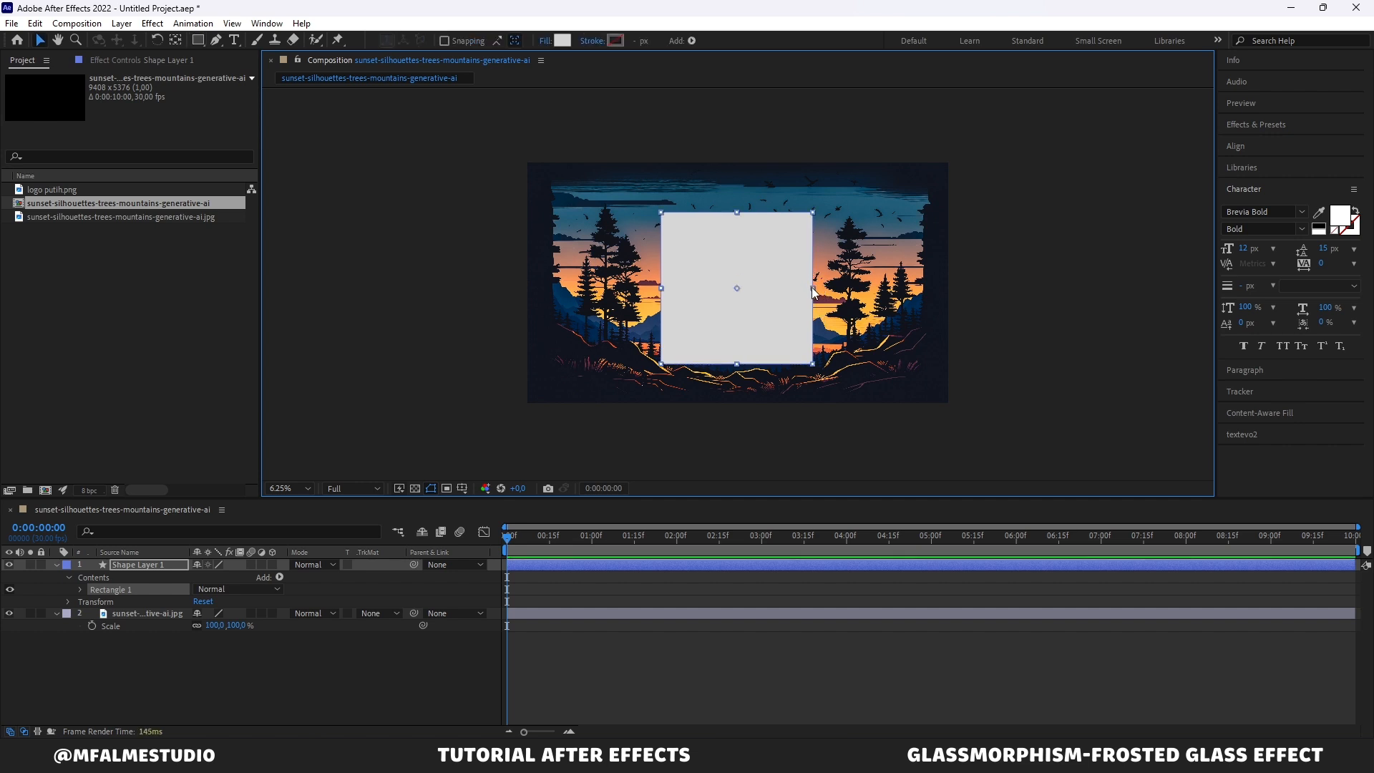
Step: Stretch the rectangle wider into a horizontal panel and set its fill colour to white FFFFFF
left_click_drag(814, 290, 886, 295)
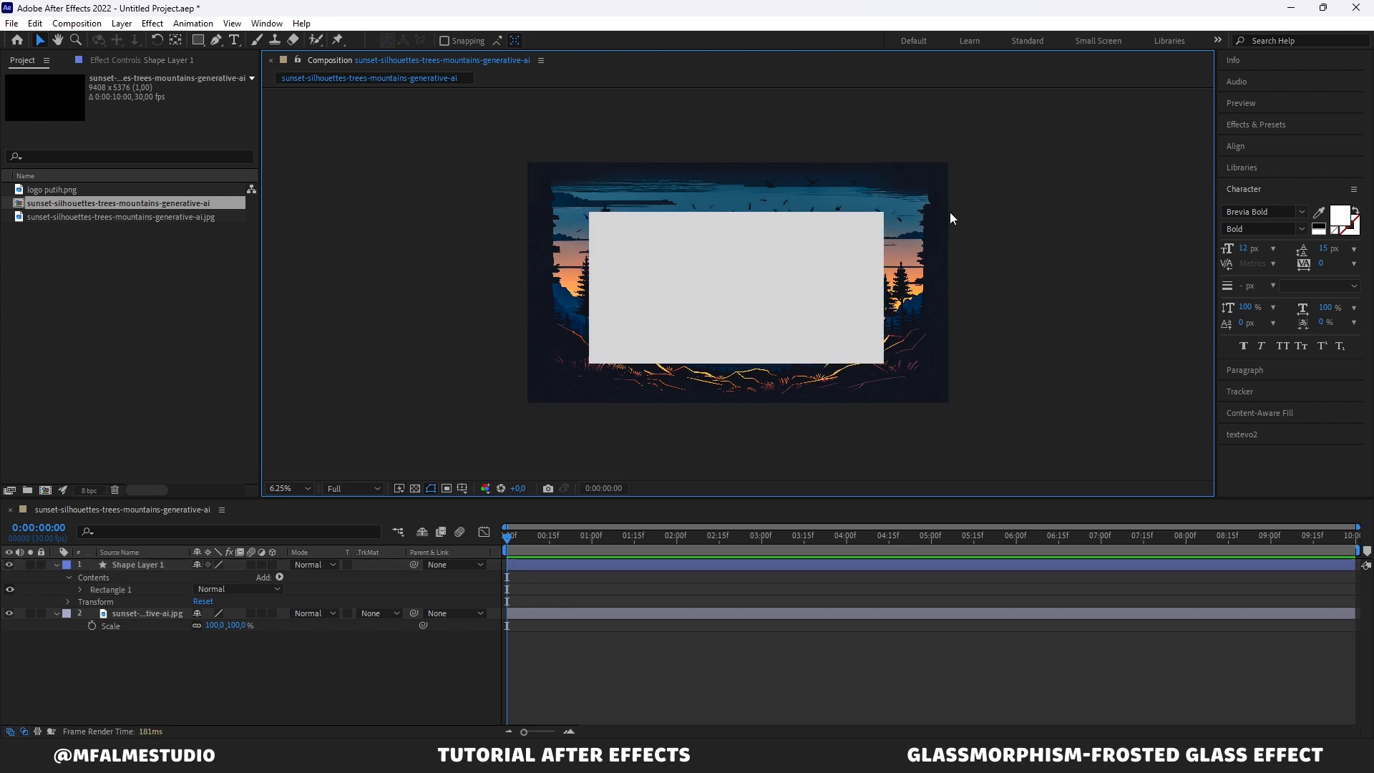
left_click(769, 251)
left_click(561, 42)
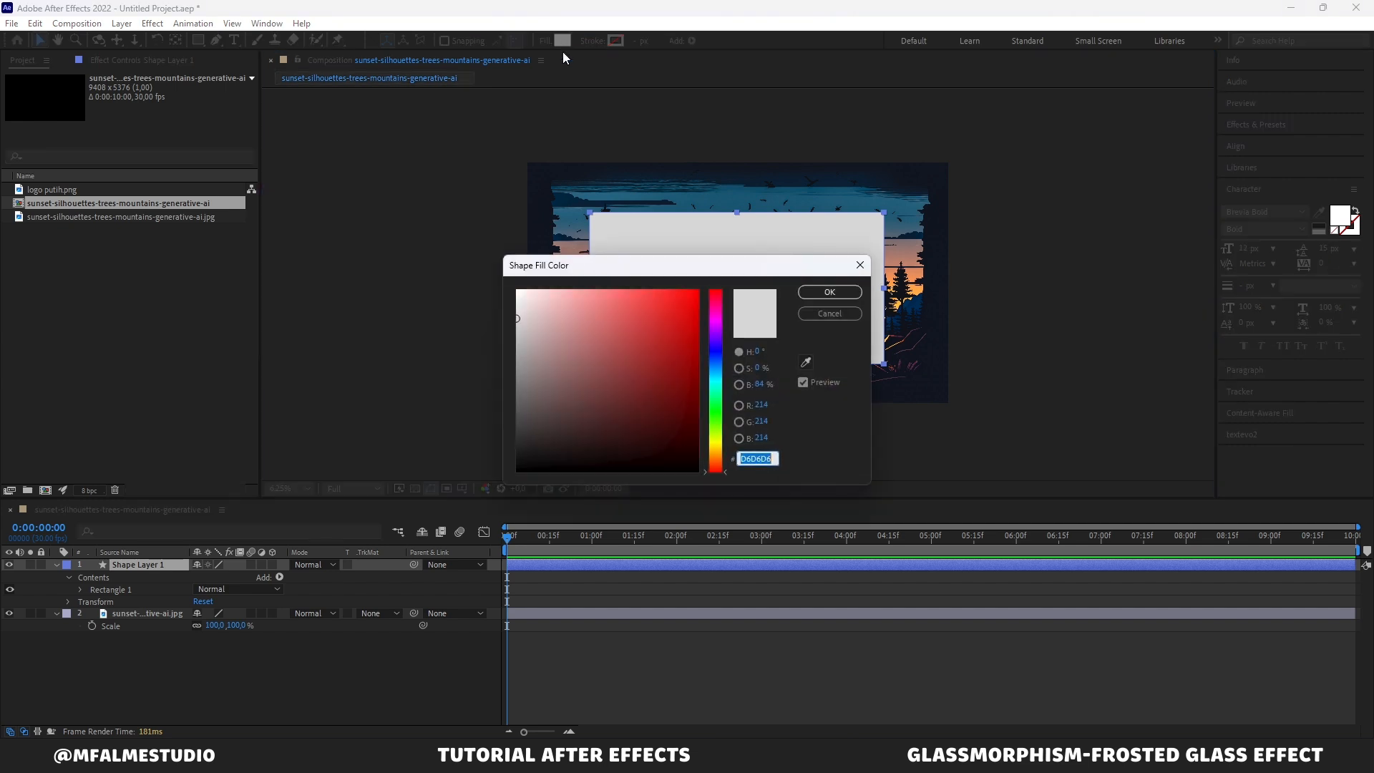
left_click(517, 291)
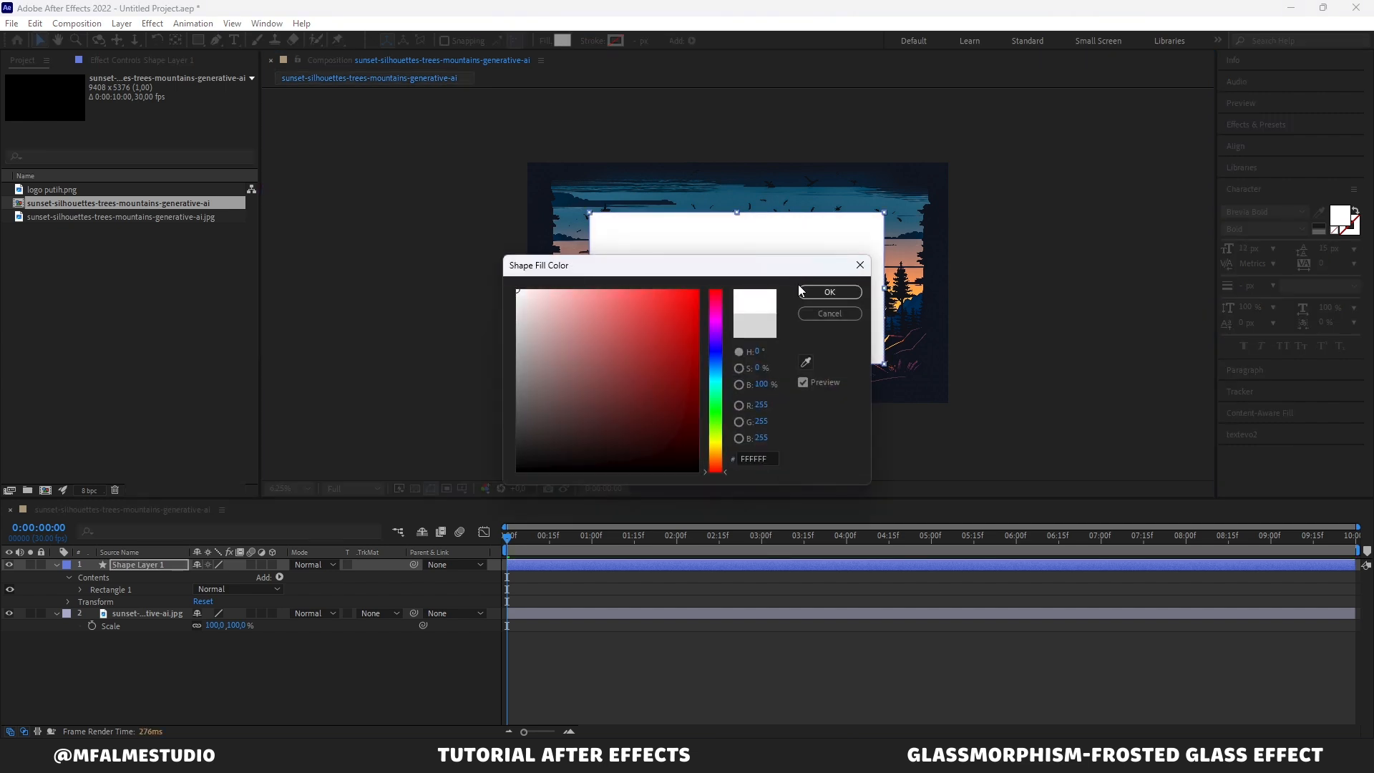
left_click(829, 292)
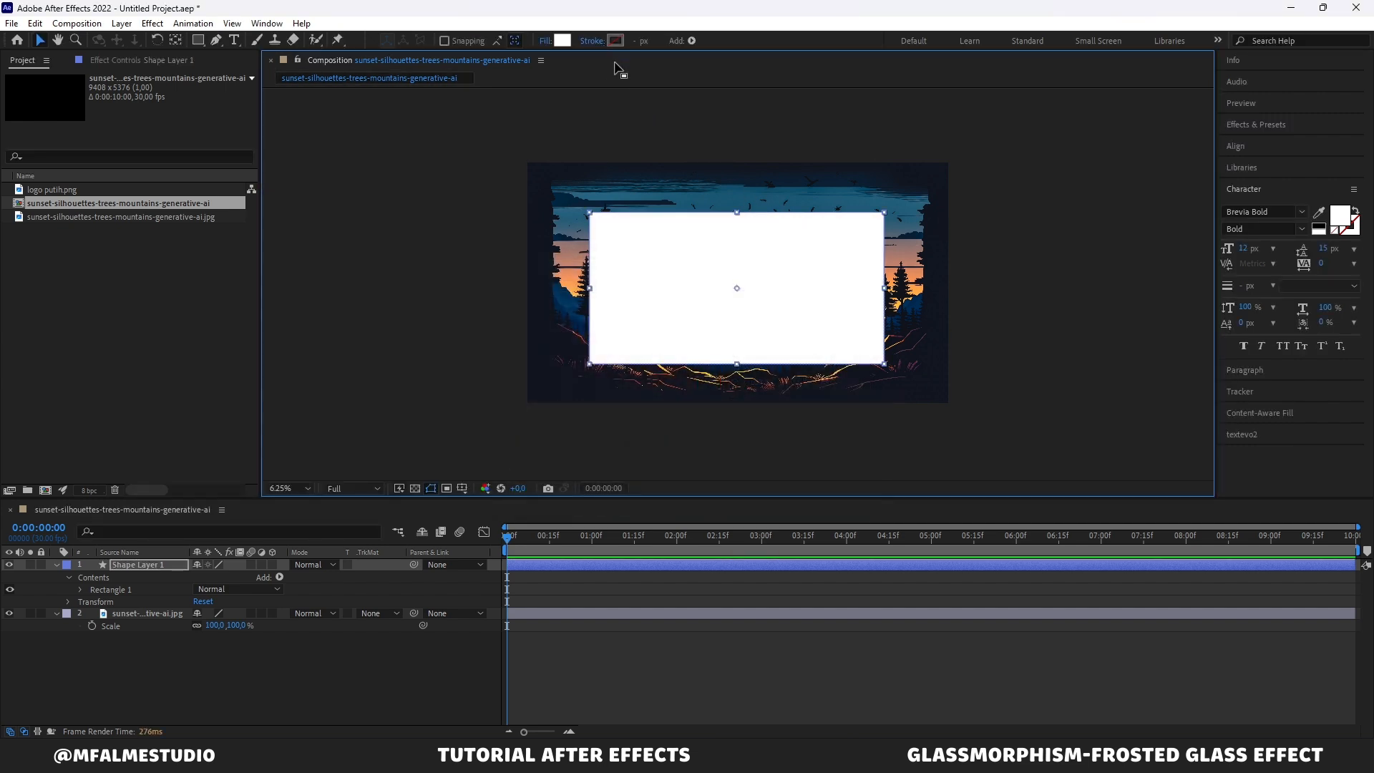
Step: Align the rectangle layer to the composition's horizontal and vertical centres
left_click(1235, 146)
left_click(1255, 181)
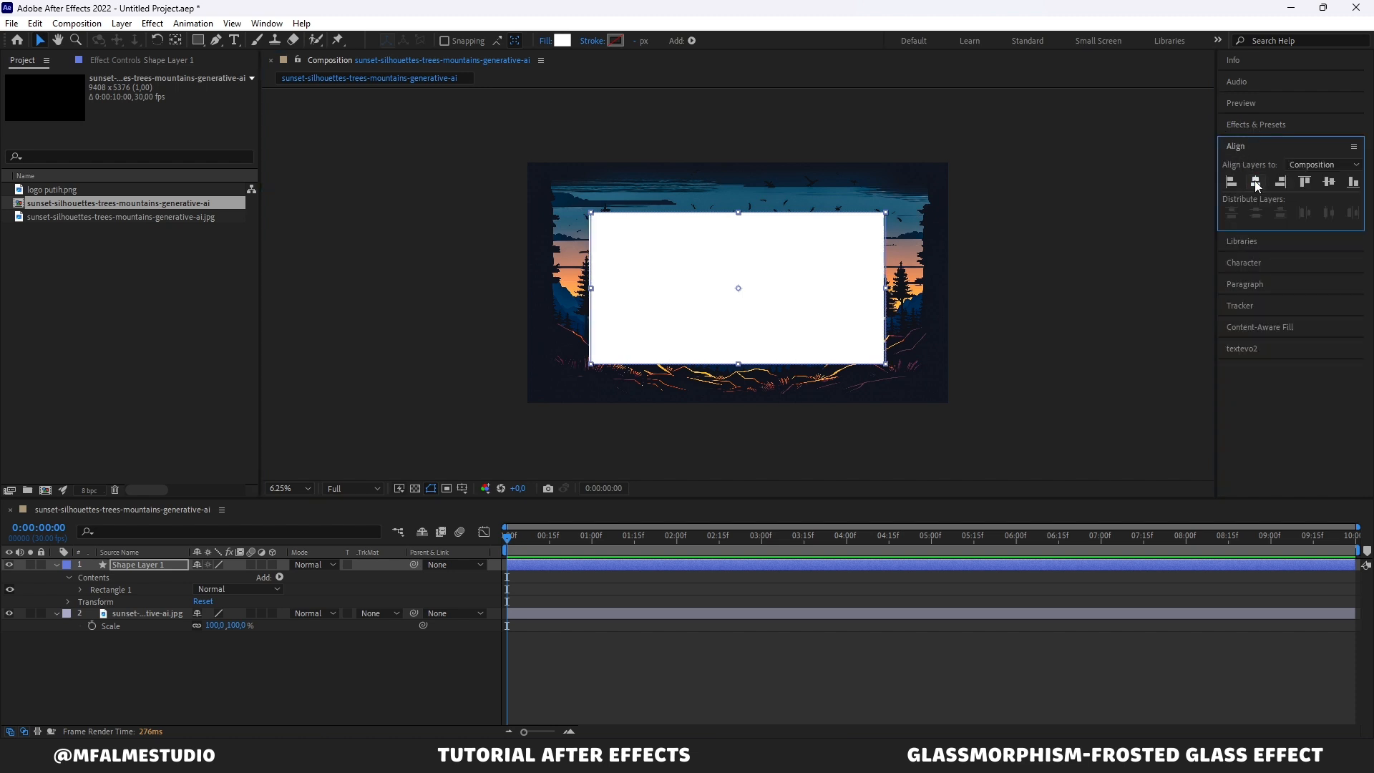
left_click(1329, 182)
left_click(1046, 246)
left_click(843, 256)
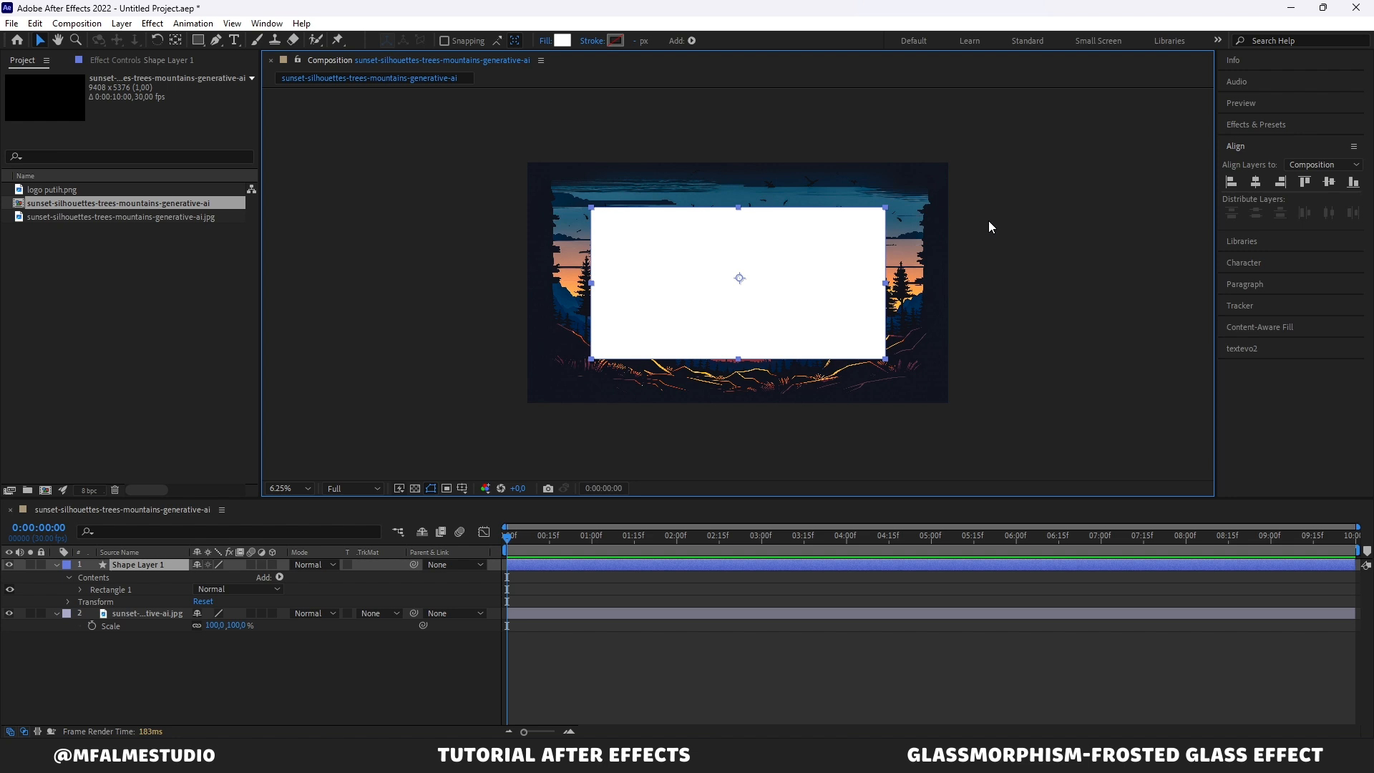
Step: Rename the shape layer to glass and turn it into an adjustment layer
left_click(139, 565)
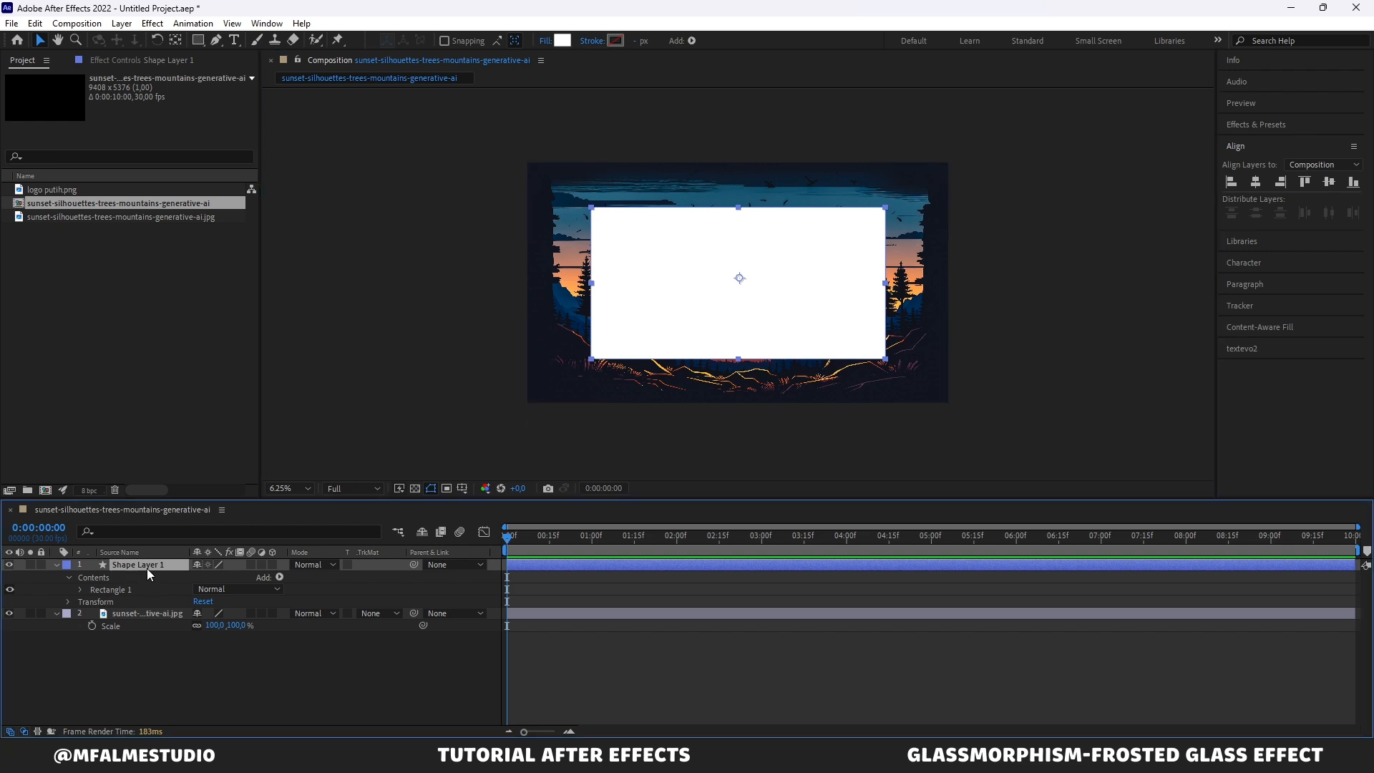
key("Return")
type("glass")
key("Return")
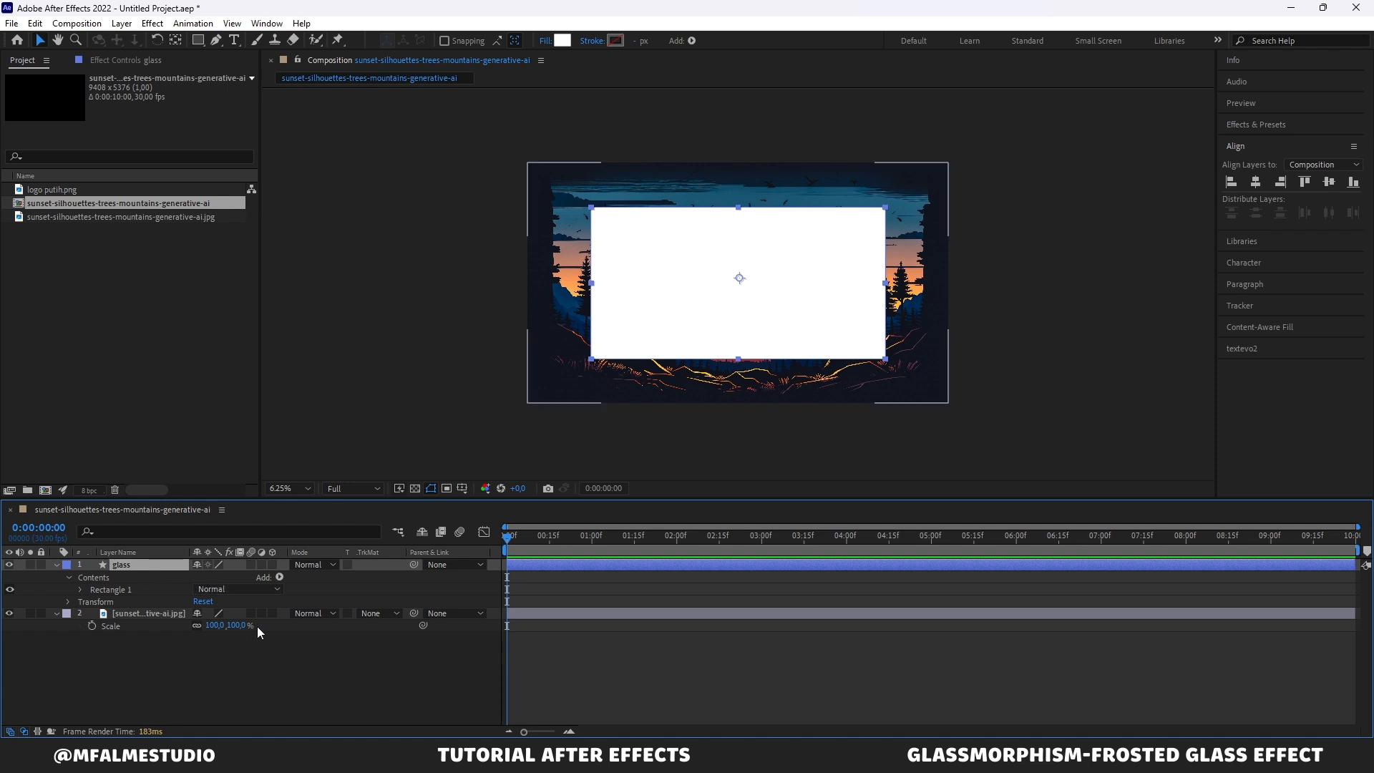
left_click(262, 565)
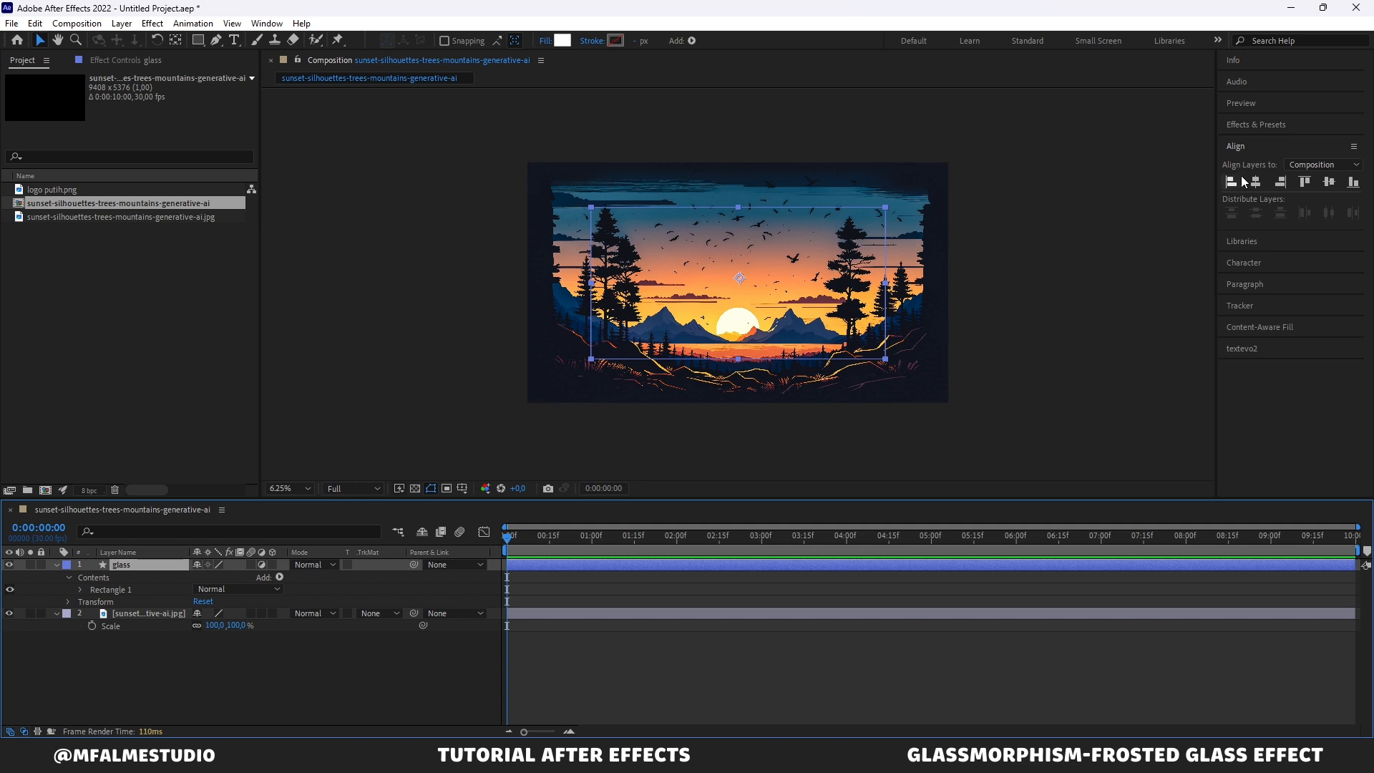
Step: Search the effects for fast and apply Fast Box Blur to the glass layer
left_click(1255, 124)
double_click(1267, 138)
type("fa")
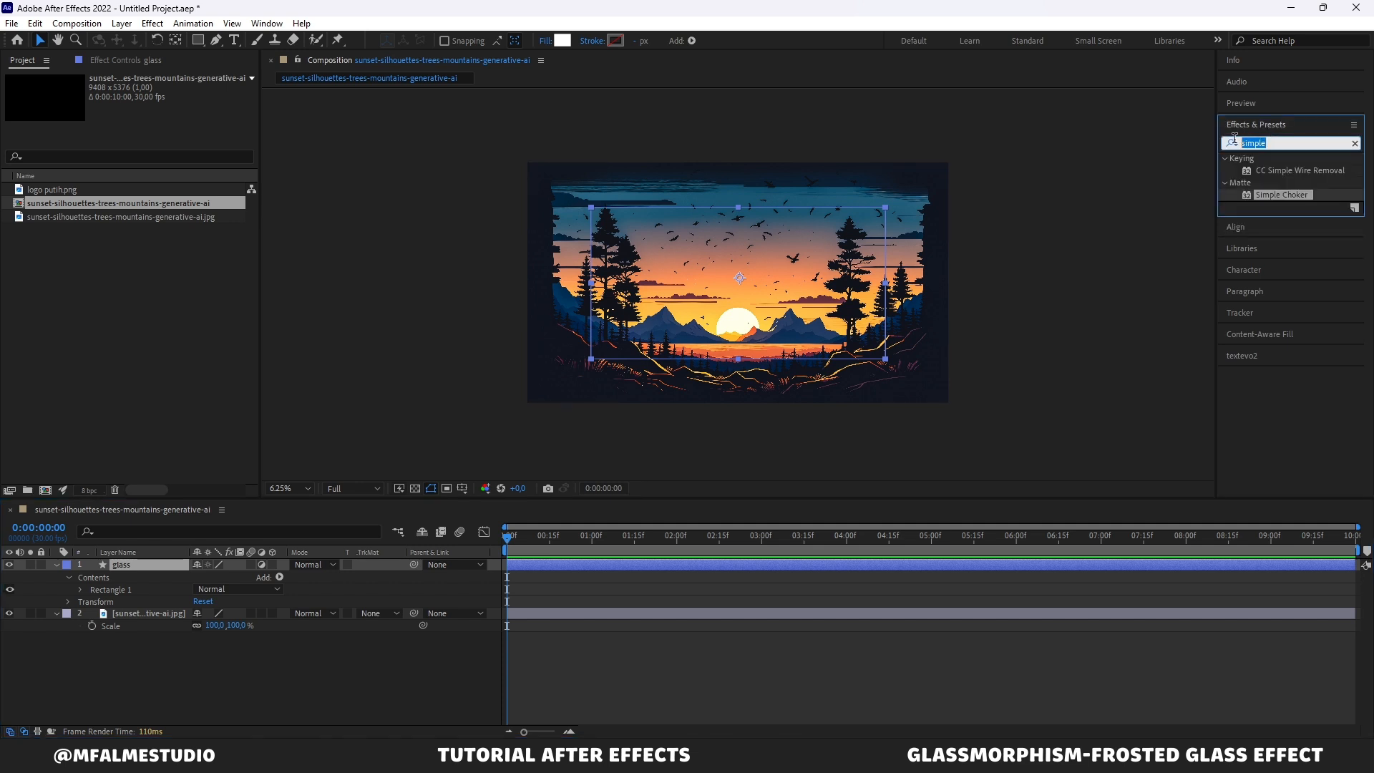
type("st")
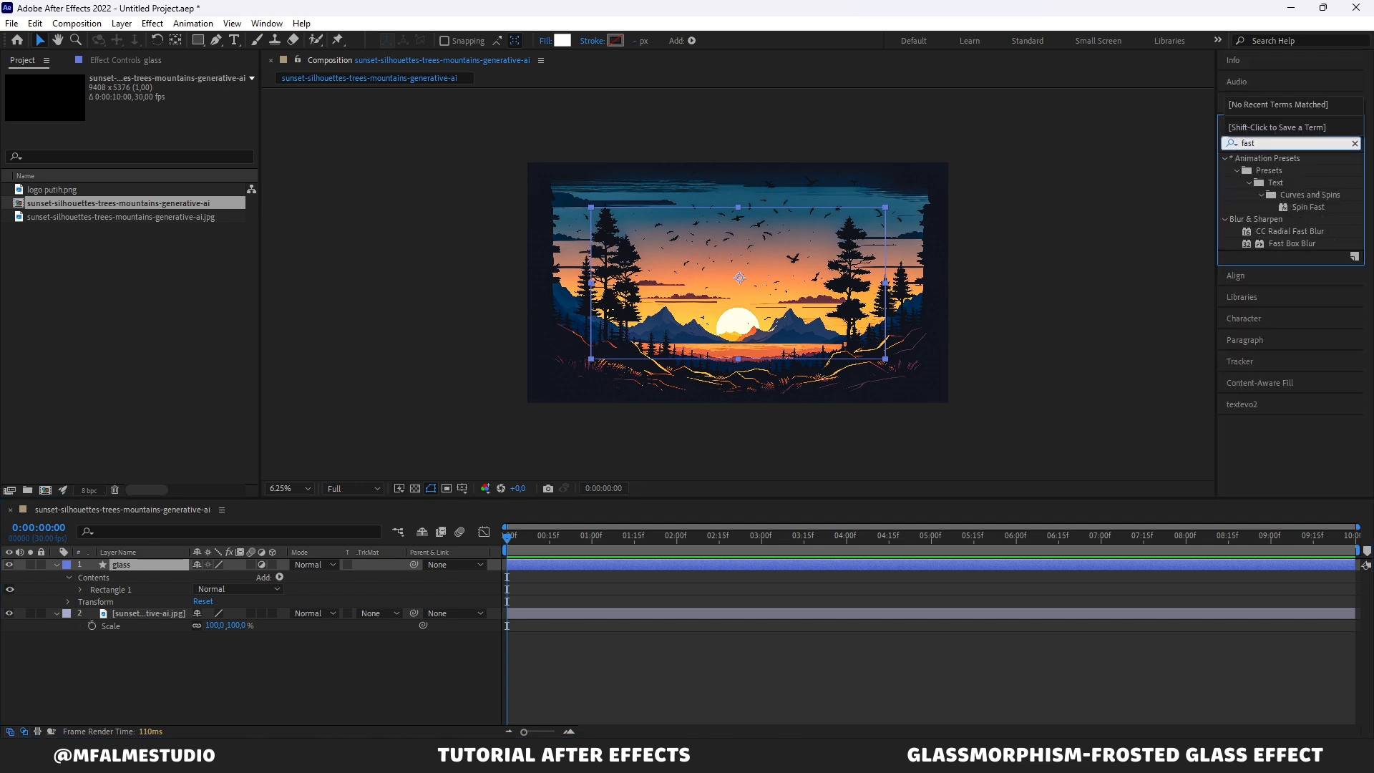
left_click(1292, 244)
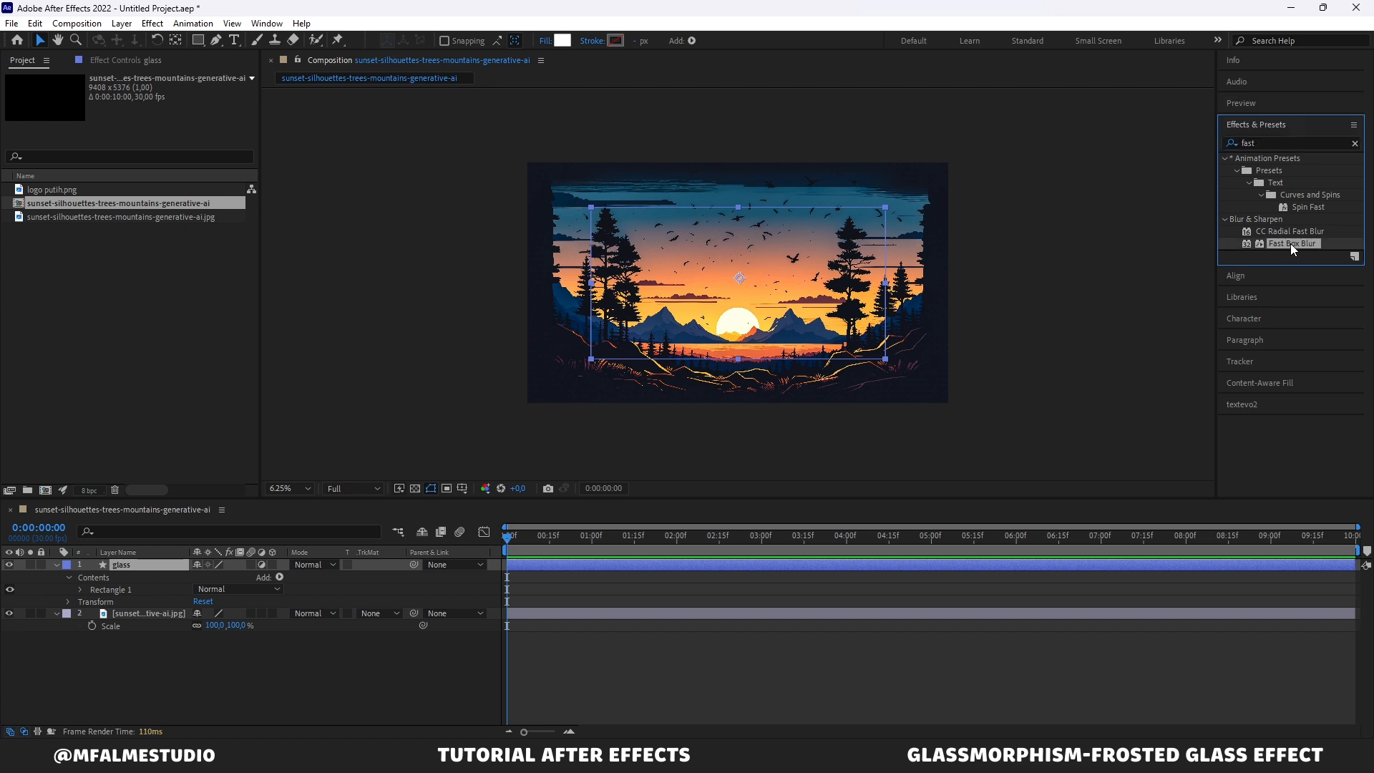
left_click_drag(1292, 244, 153, 568)
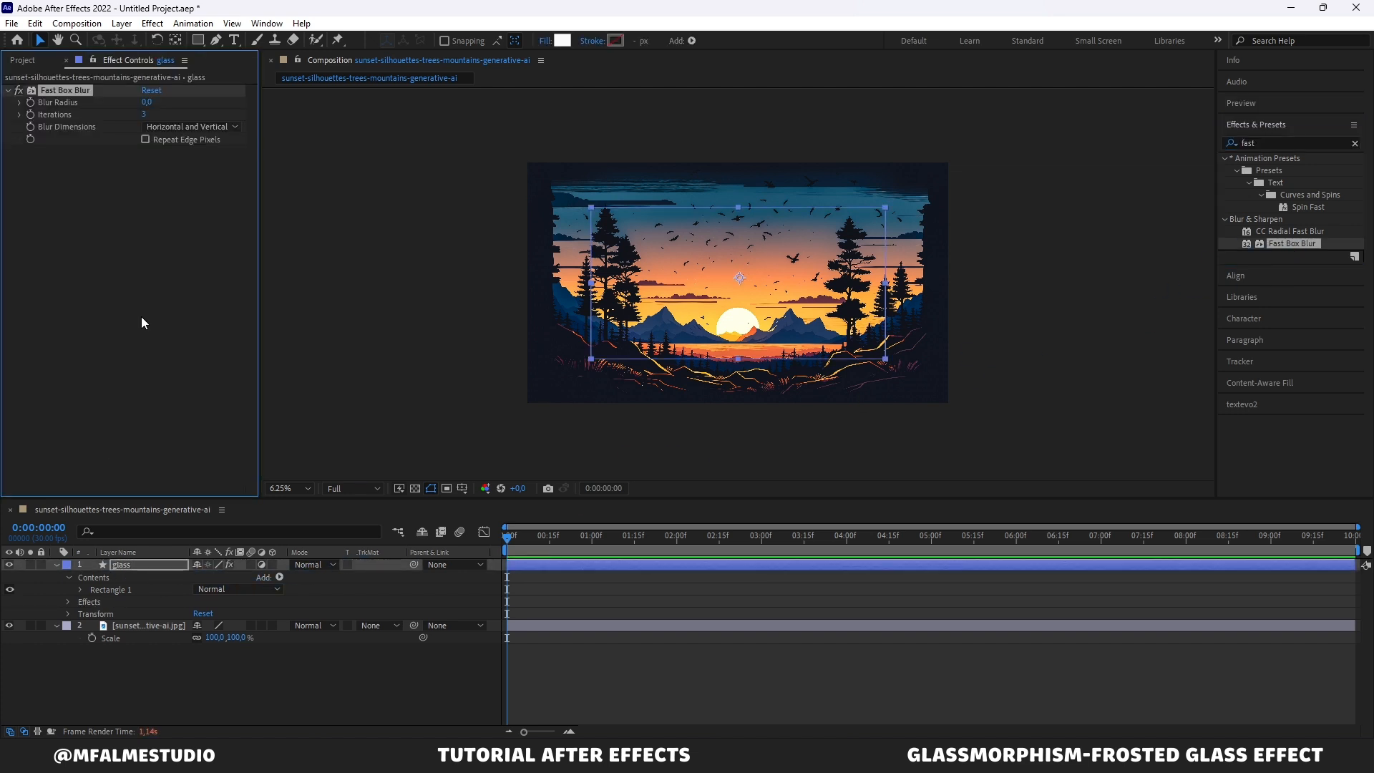
Step: Set the Fast Box Blur radius to 20 and its iterations to 10
left_click(146, 102)
type("20")
key("Return")
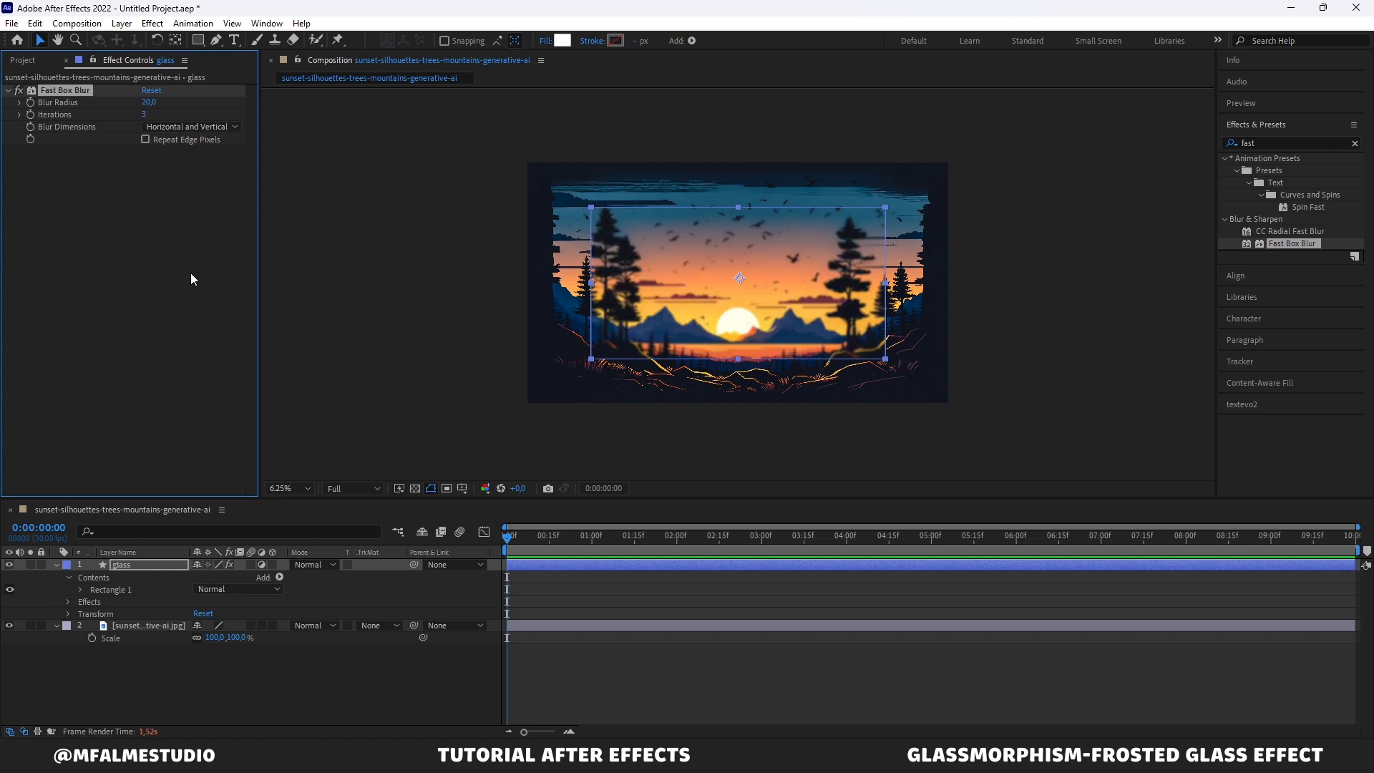
left_click(145, 115)
type("10")
key("Return")
left_click(462, 265)
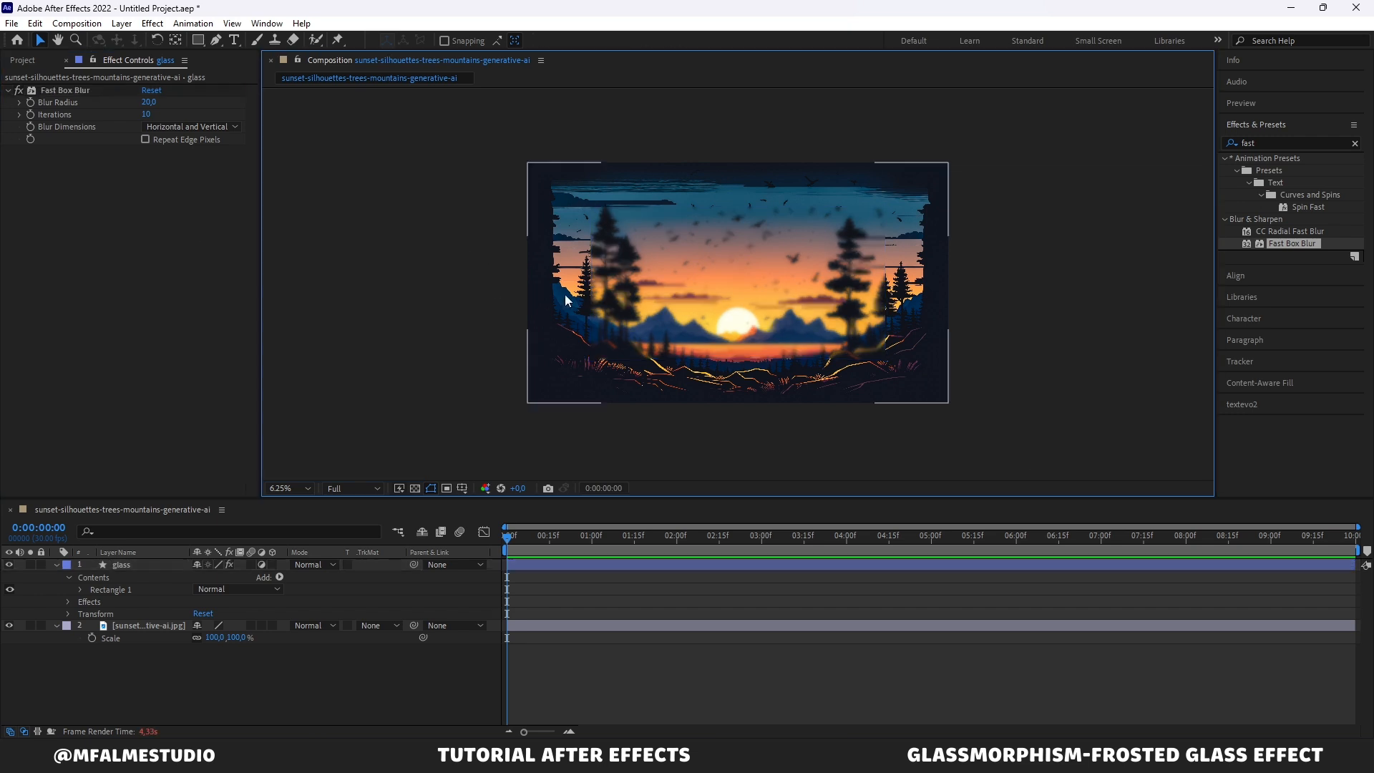
left_click(621, 294)
left_click(473, 328)
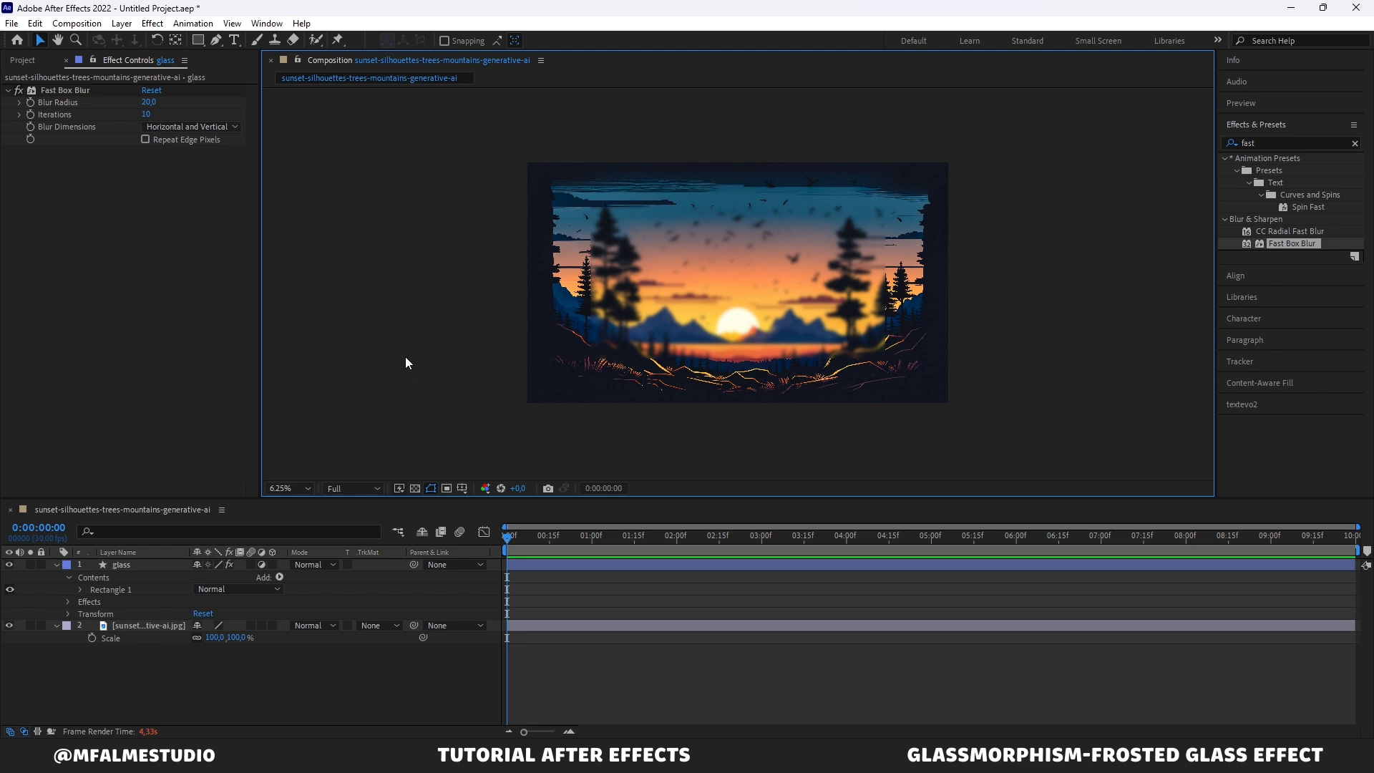
Step: Set the glass rectangle path's Roundness to 50 to round its corners
left_click(80, 590)
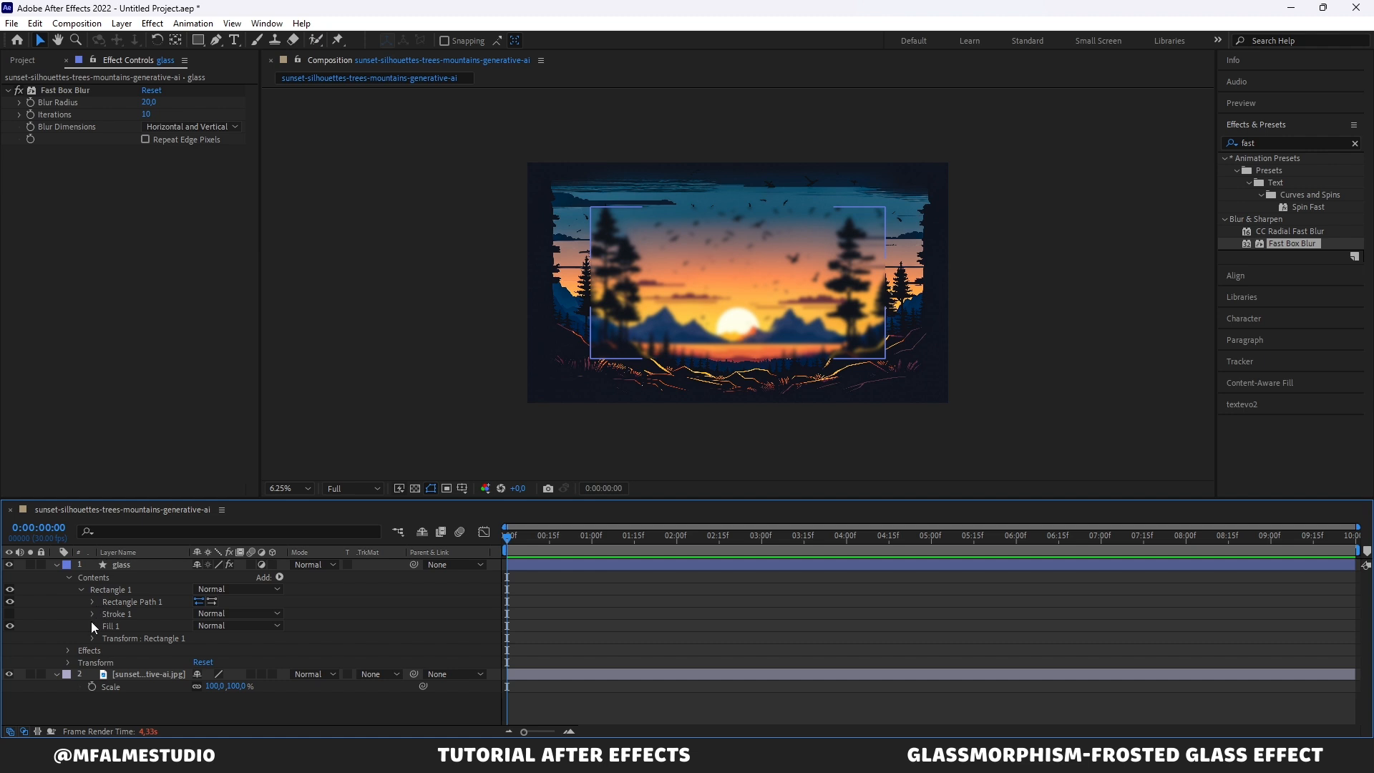
left_click(92, 601)
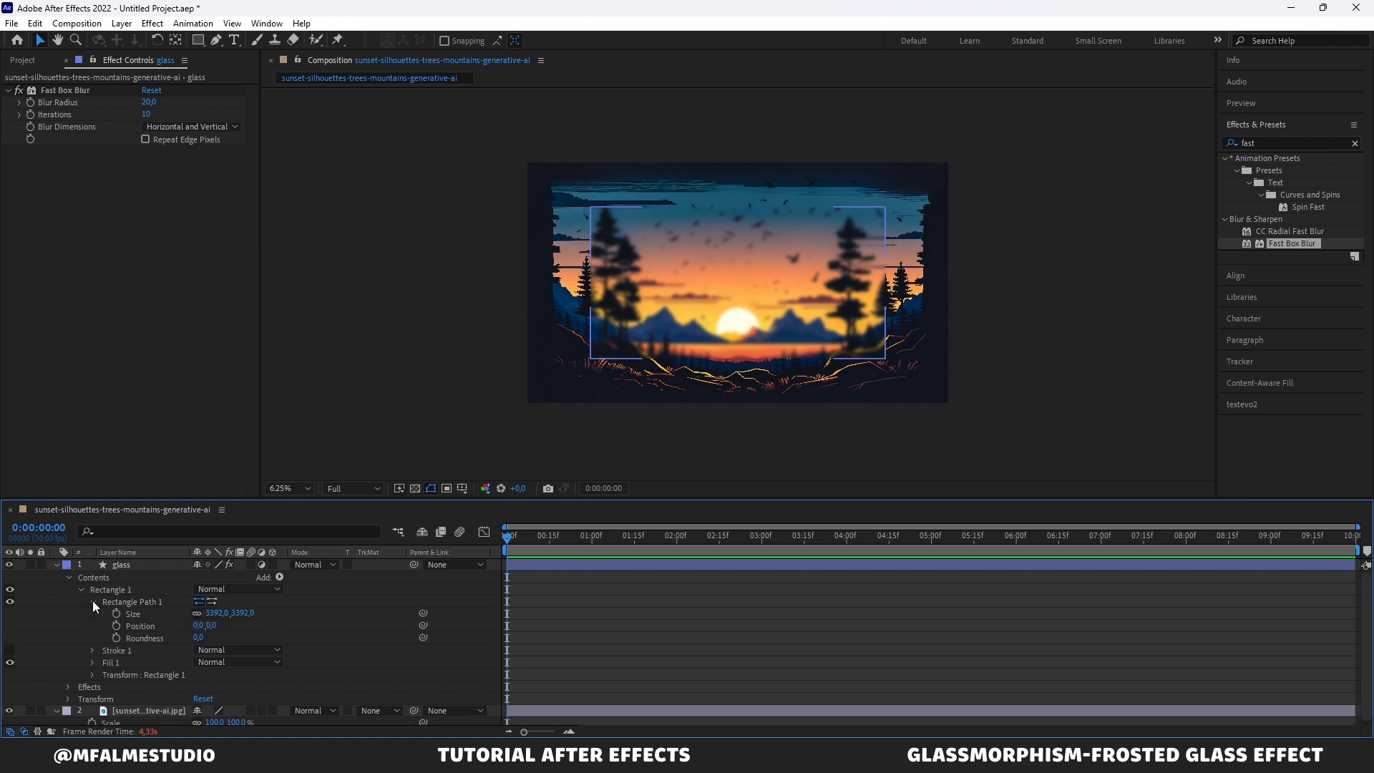
left_click(201, 633)
type("5")
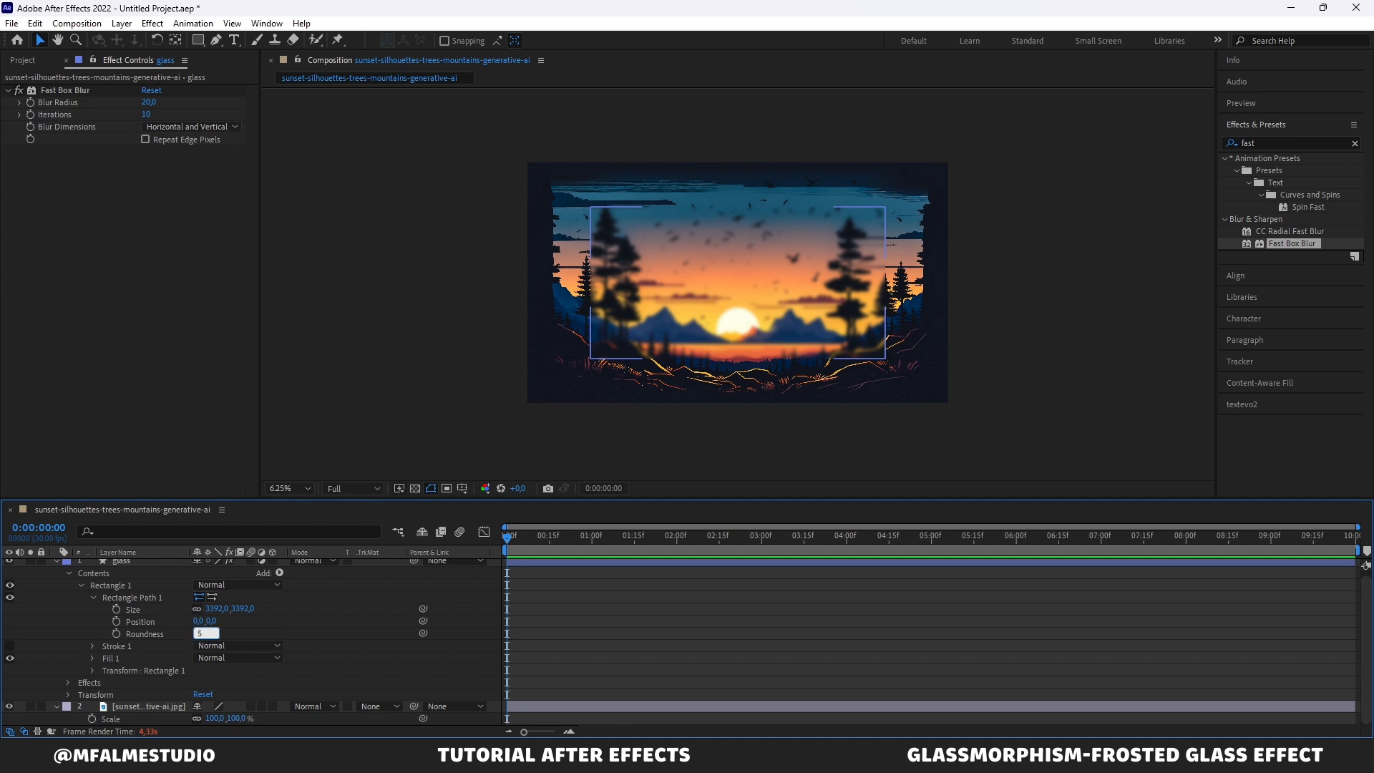
type("0")
key("Return")
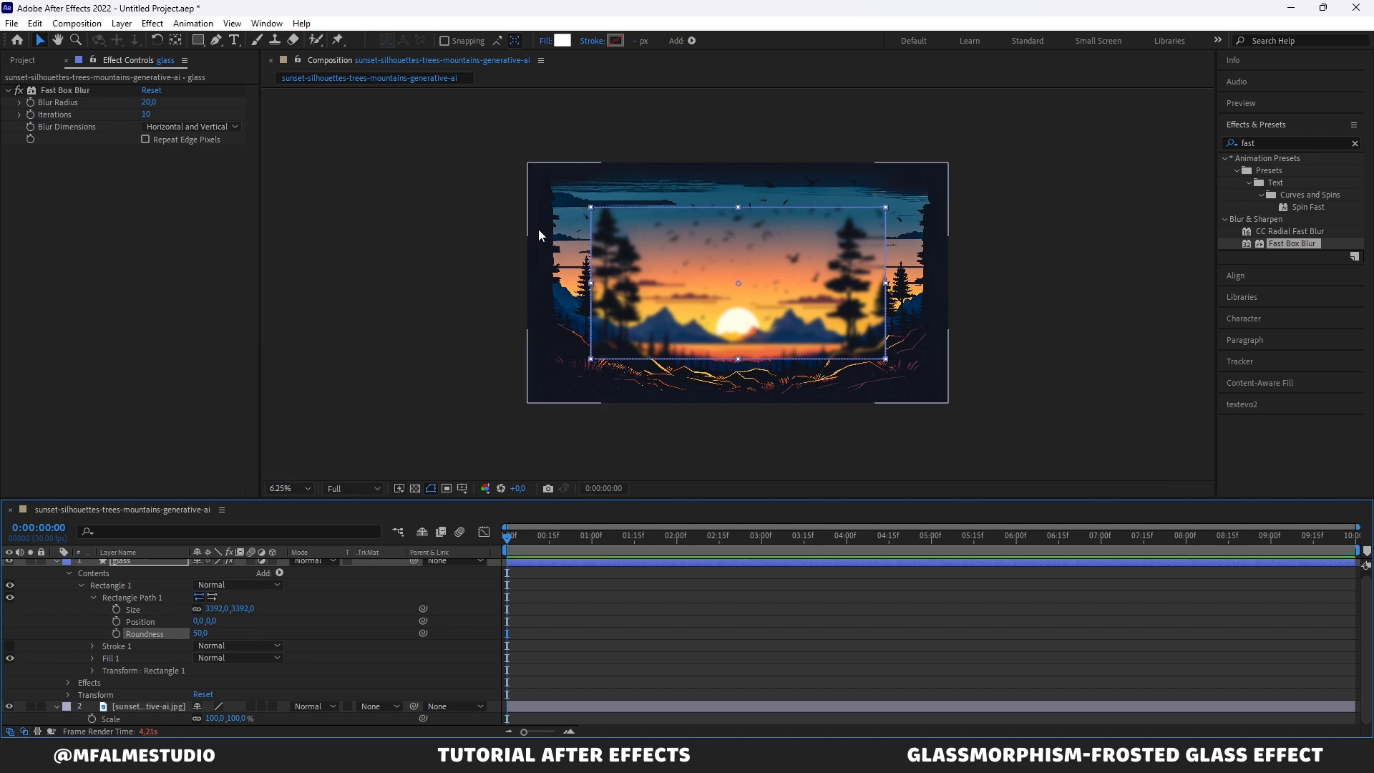
left_click(496, 225)
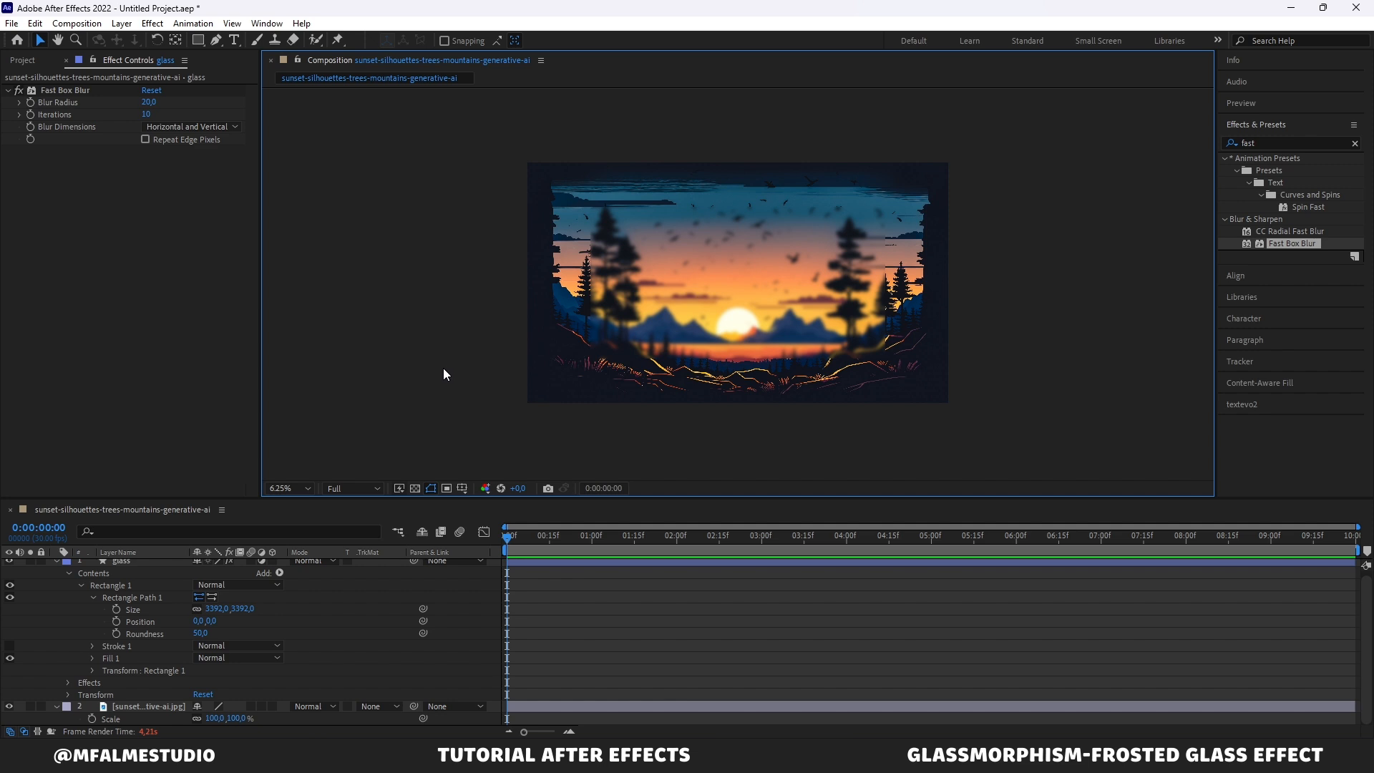
Step: Draw an elliptical mask on the glass layer with the Ellipse tool in mask mode, above the sun
left_click(141, 563)
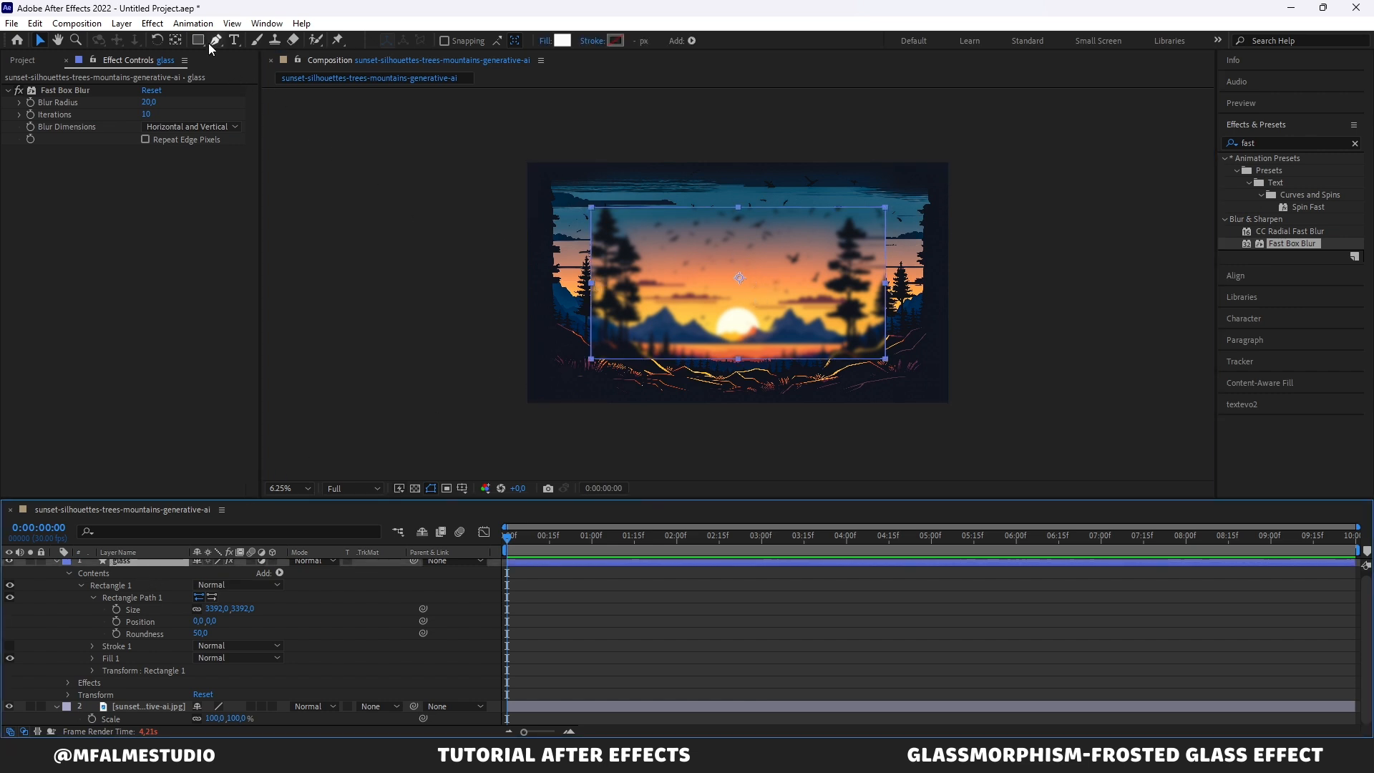
left_click_drag(200, 42, 223, 71)
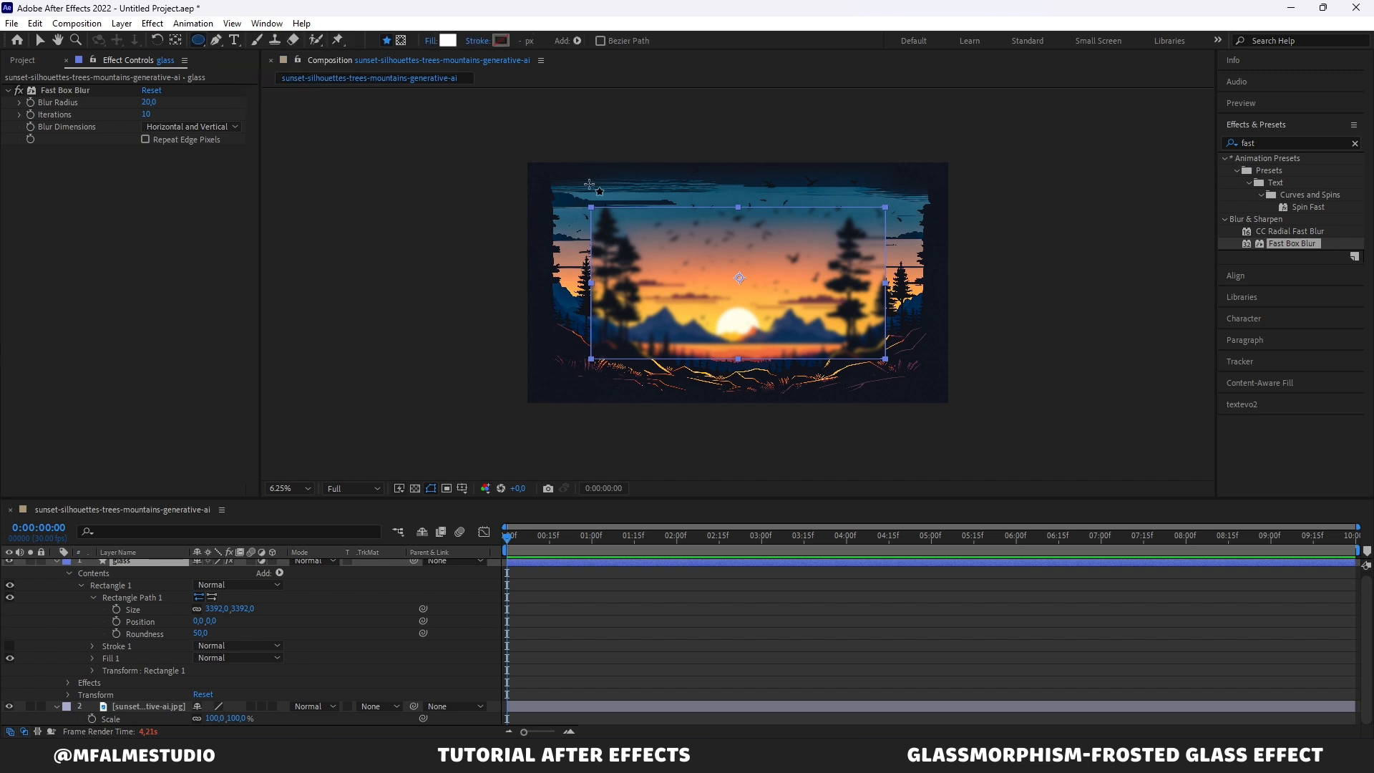
left_click(402, 41)
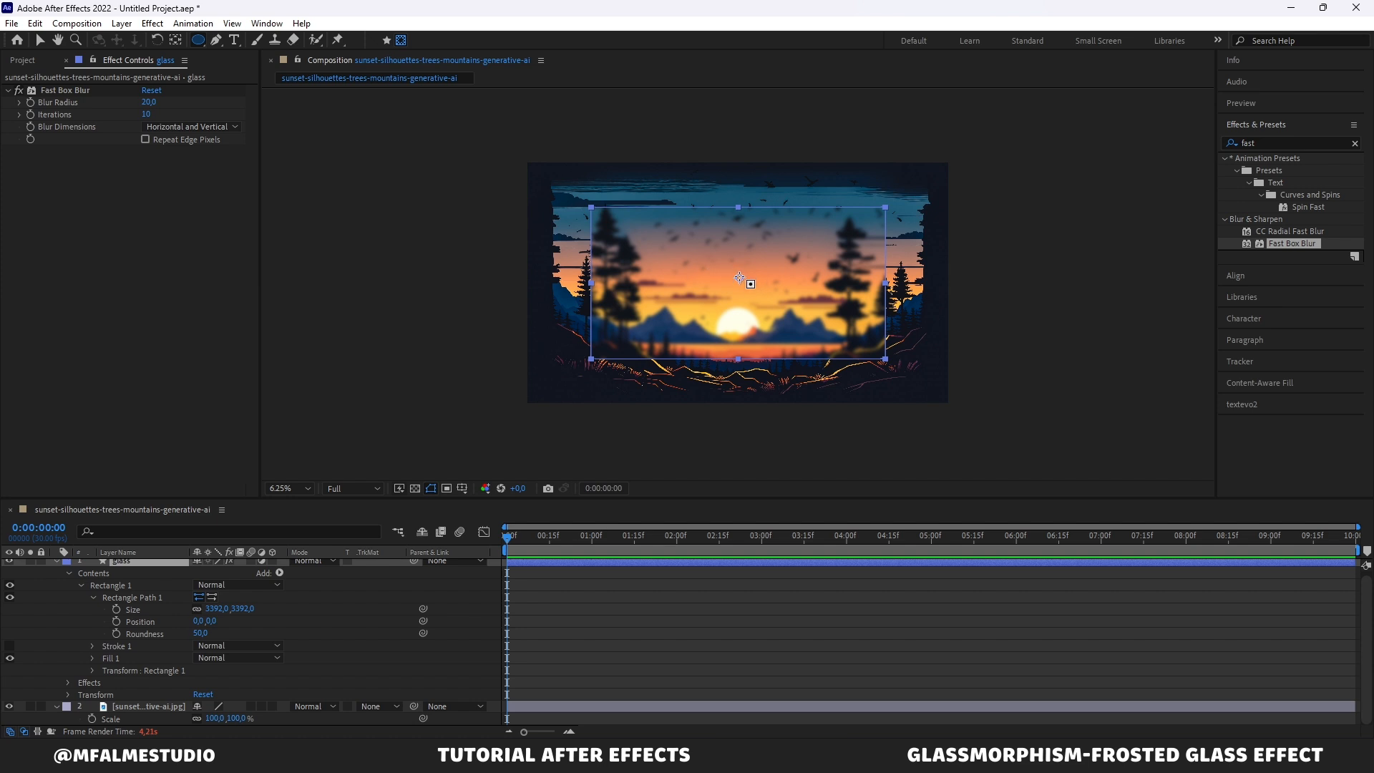
left_click_drag(740, 278, 793, 304)
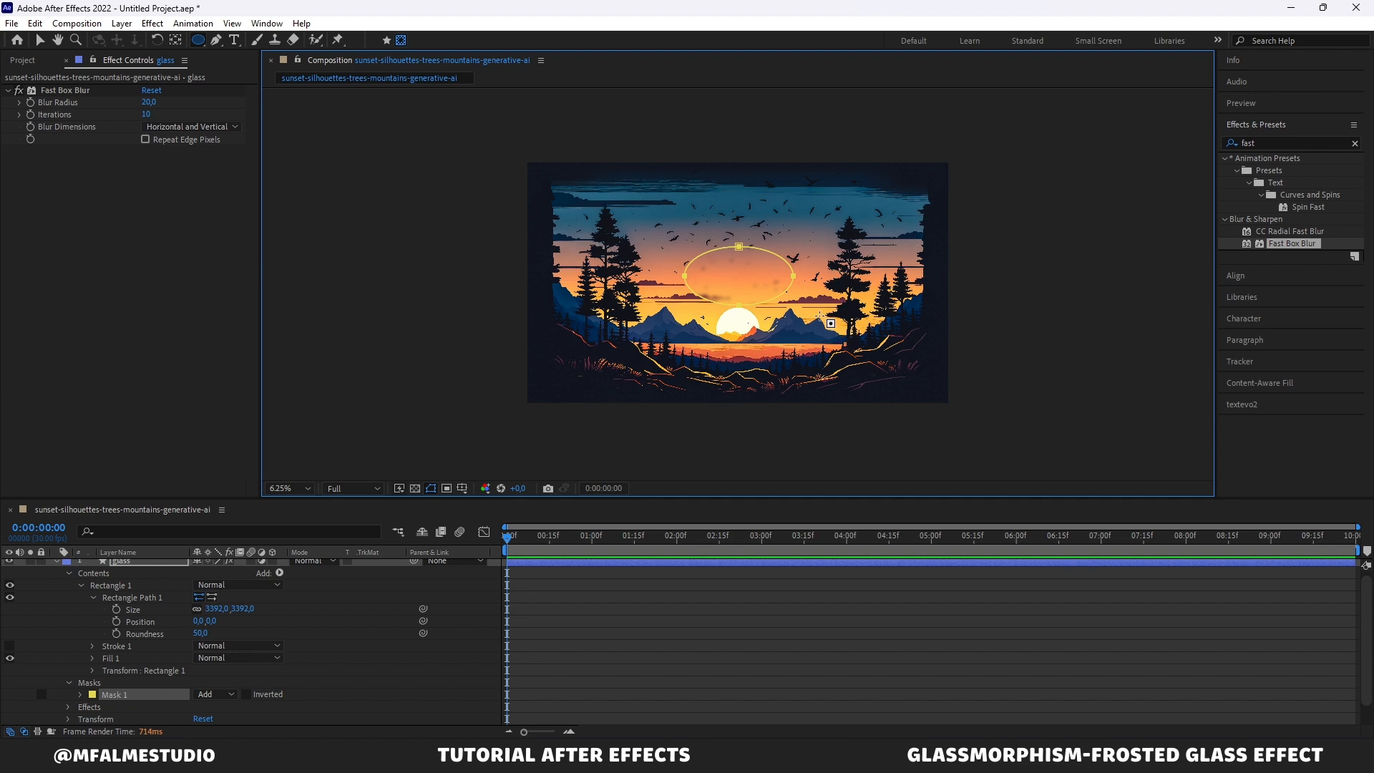
key("v")
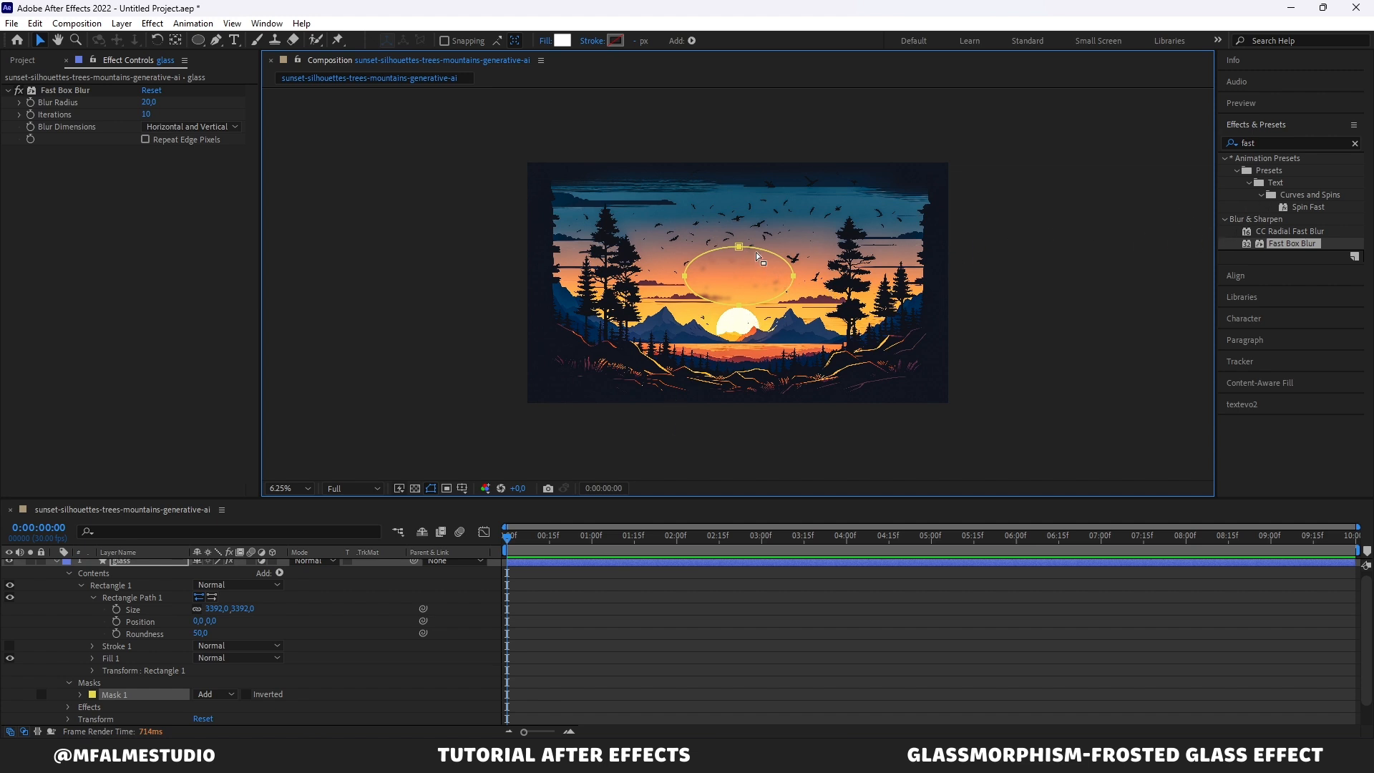
left_click(809, 250)
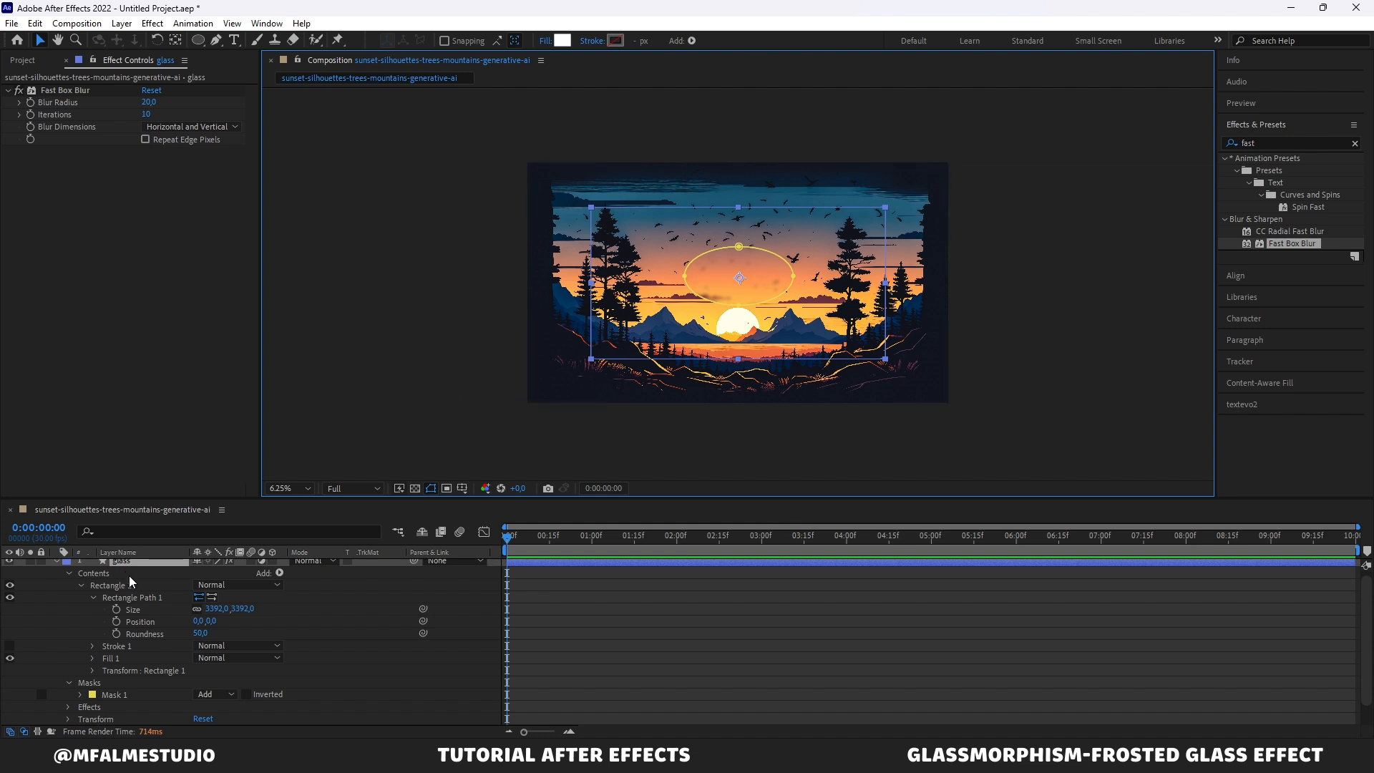
scroll(145, 582, "up", 1)
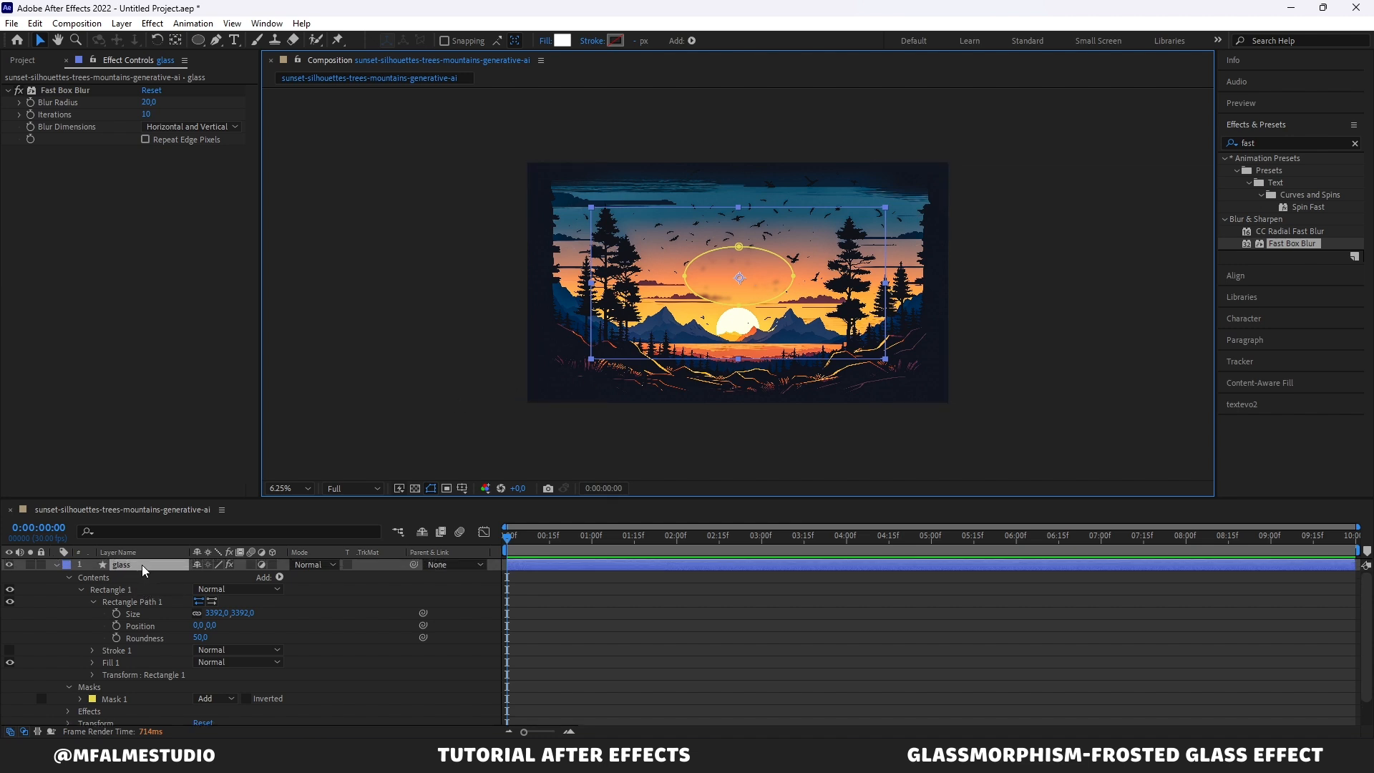
scroll(87, 688, "down", 1)
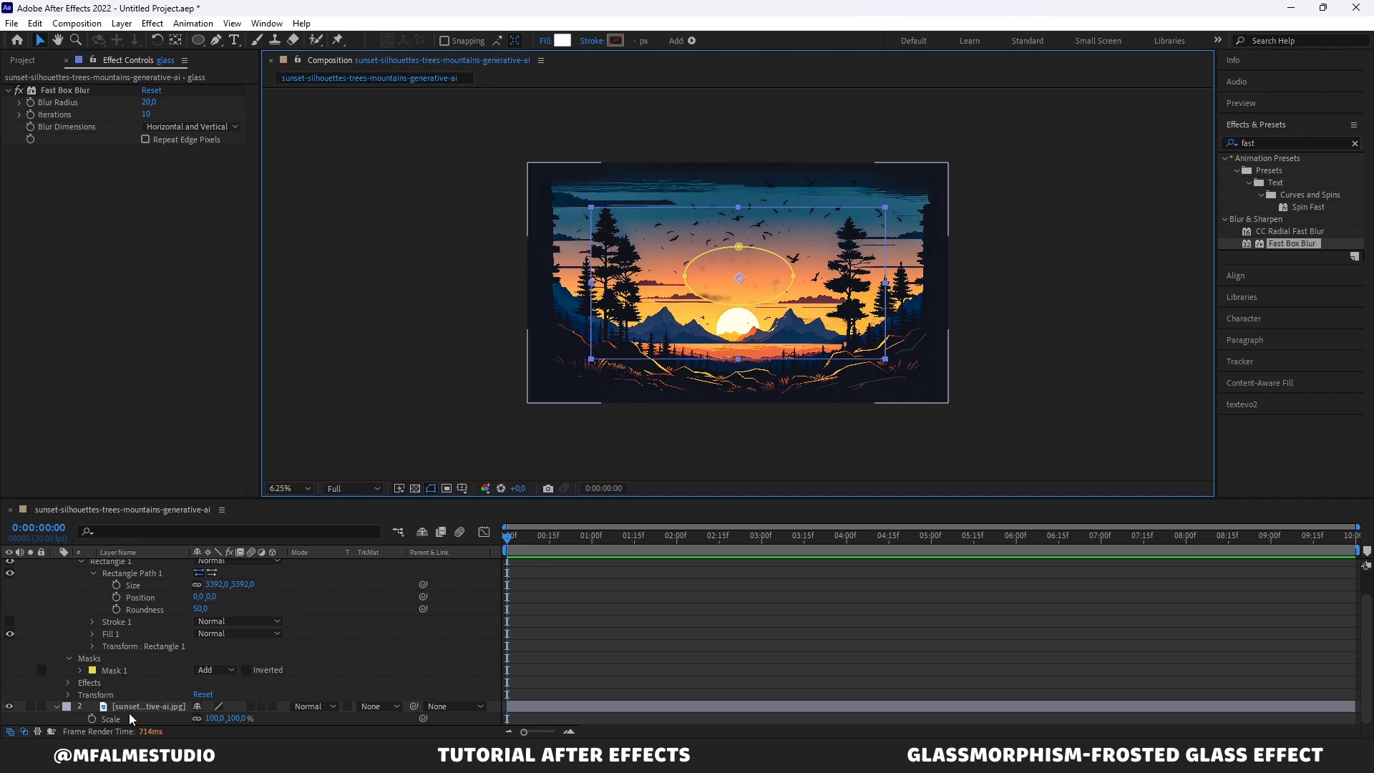
Step: Invert the ellipse mask on the glass layer and set its Mask Feather to 300 pixels
left_click(248, 671)
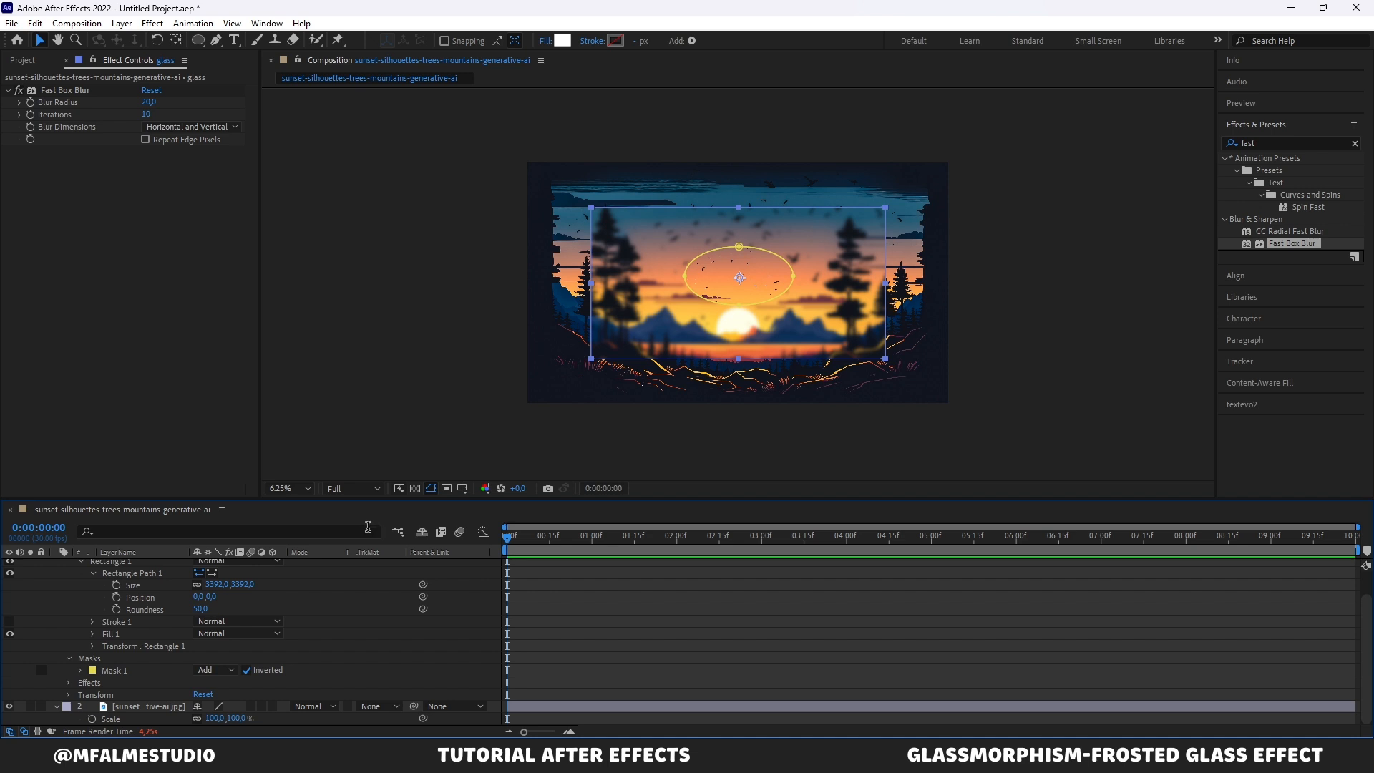
scroll(154, 616, "up", 2)
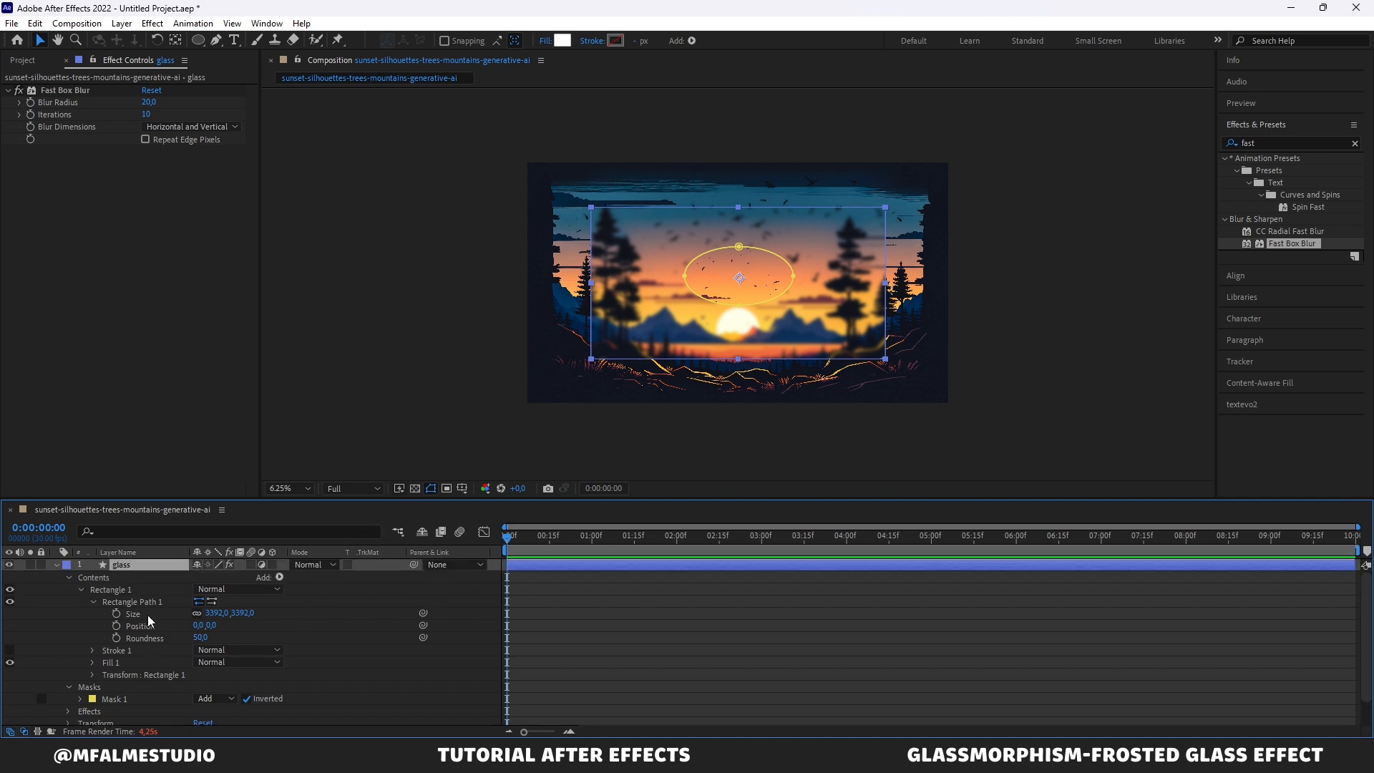
key("u")
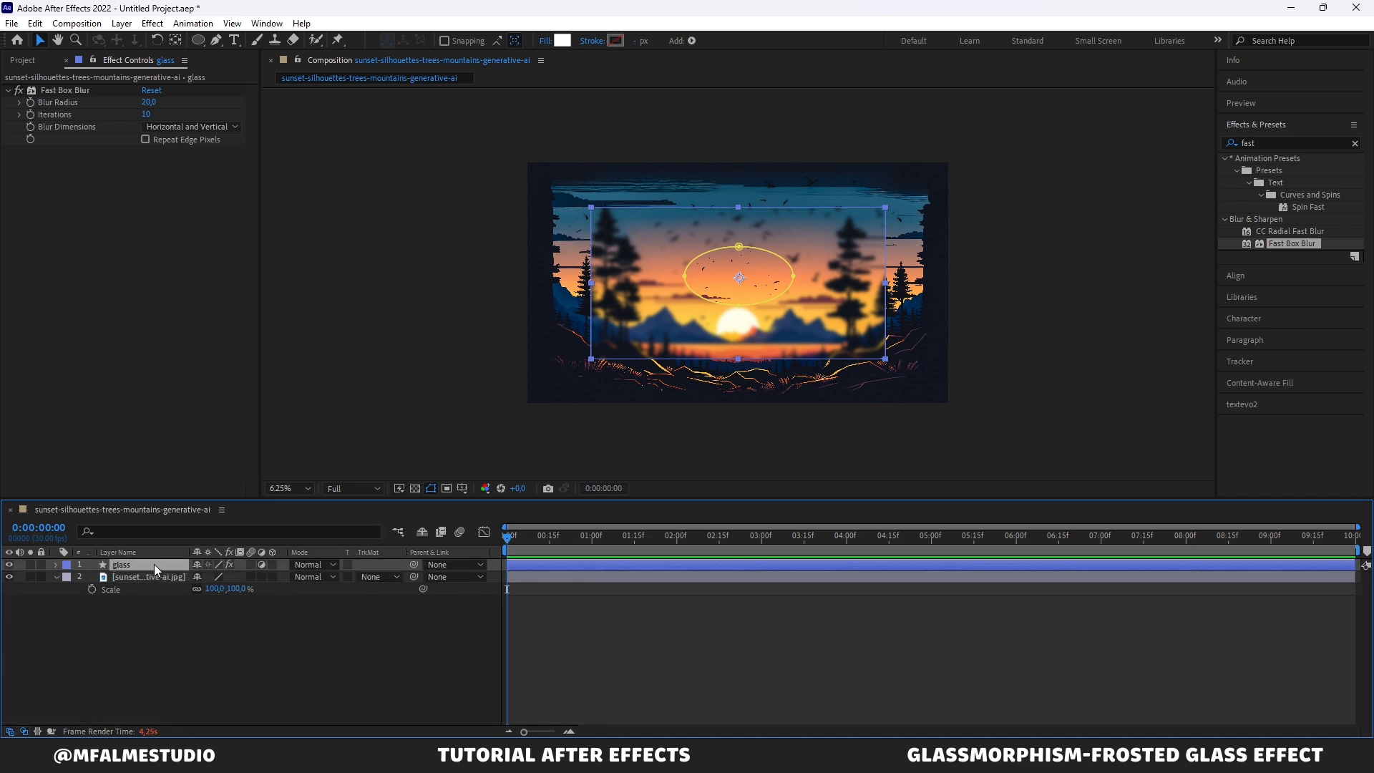
key("m")
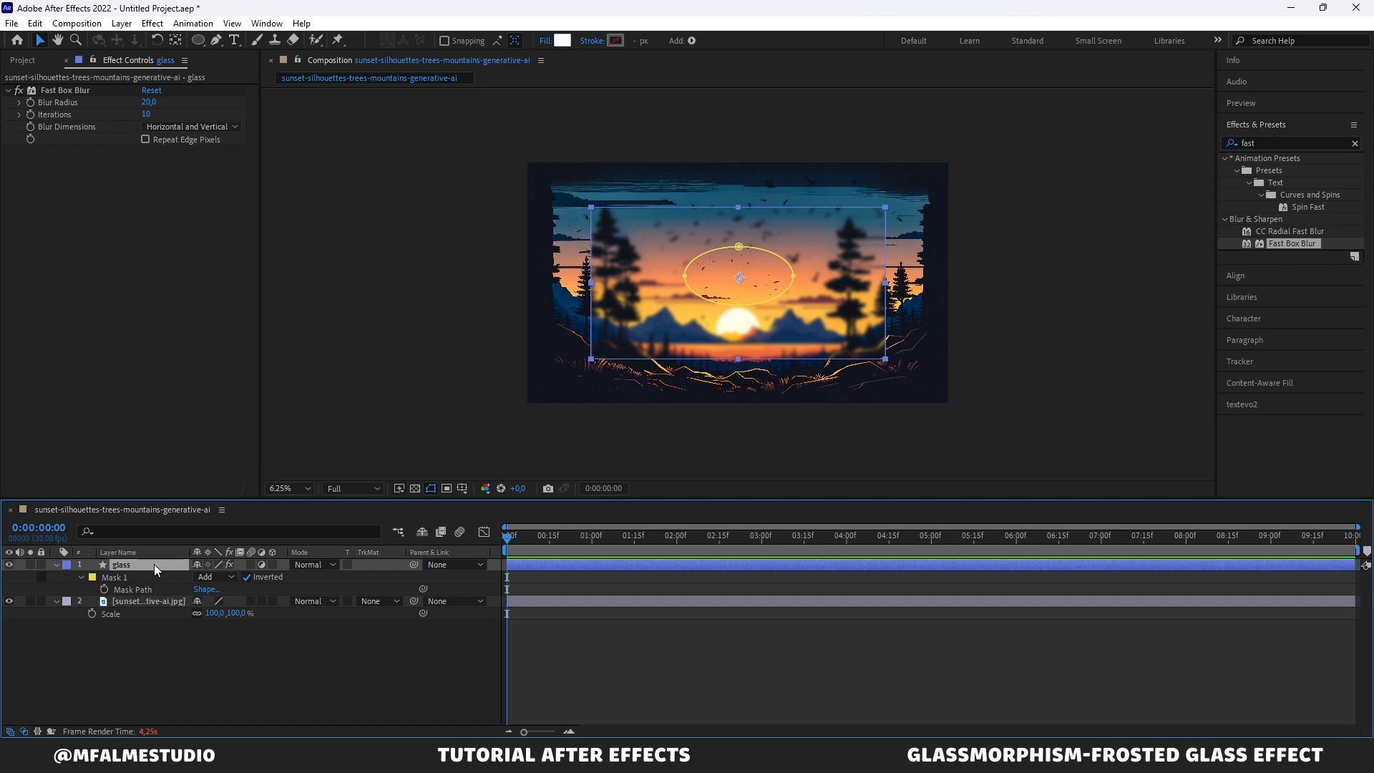
left_click(80, 578)
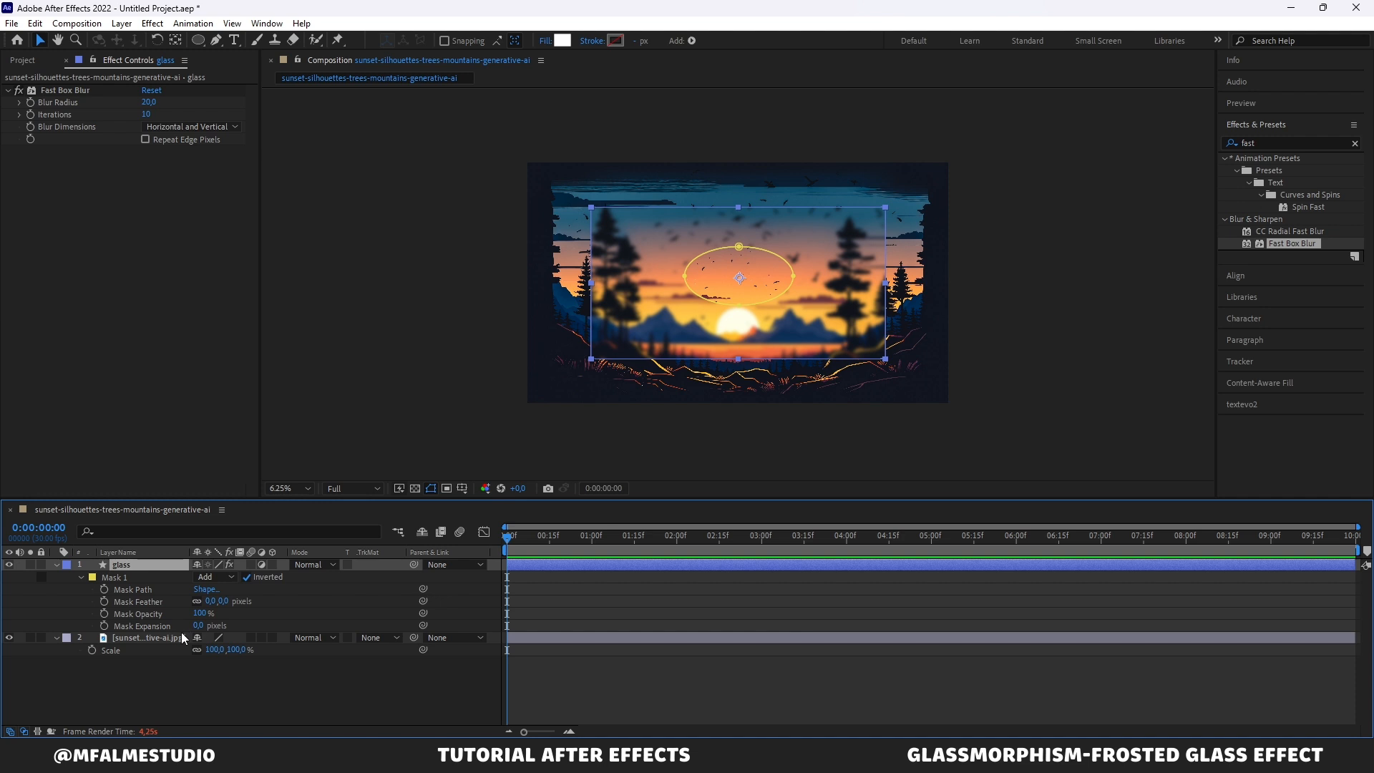
left_click(207, 601)
type("300")
key("Return")
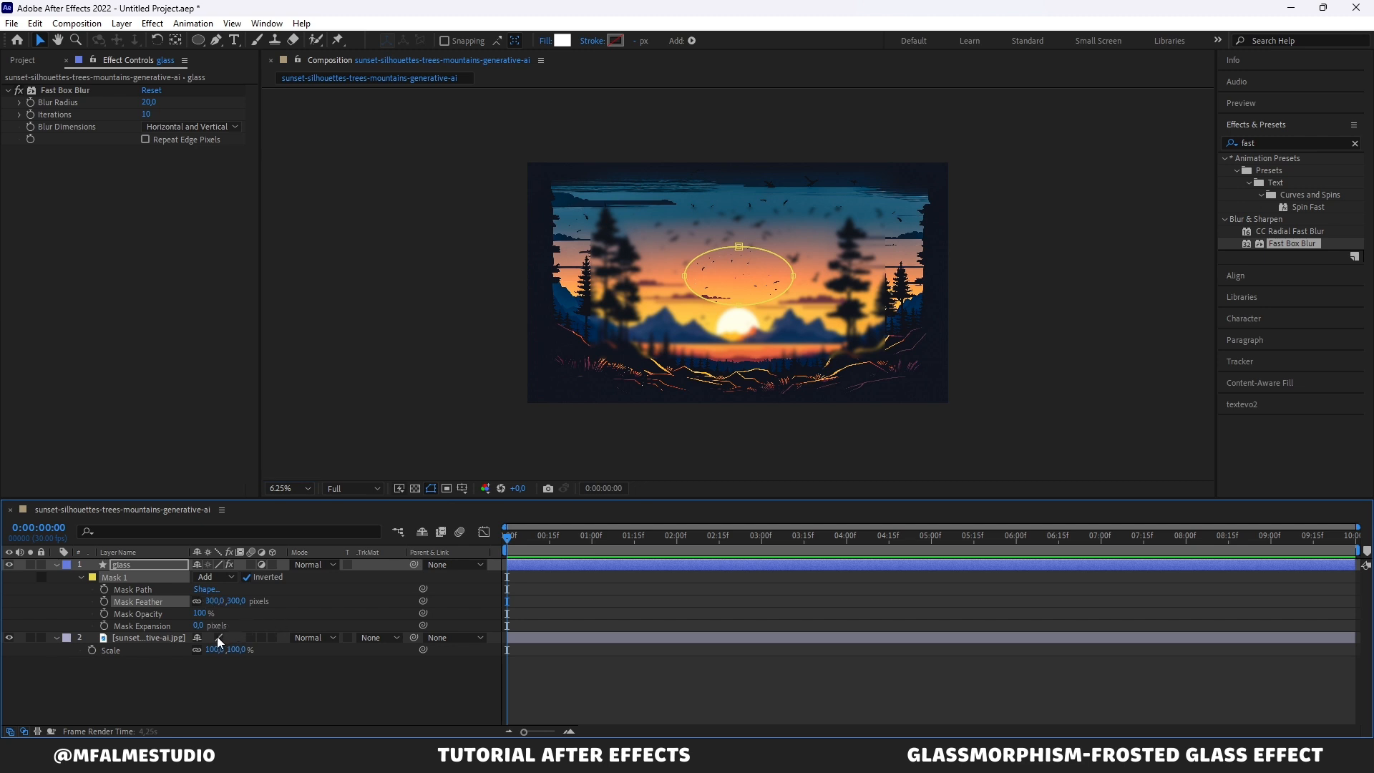
Step: Set the ellipse mask's Mask Expansion to -30 pixels
left_click(198, 626)
type("-30")
key("Return")
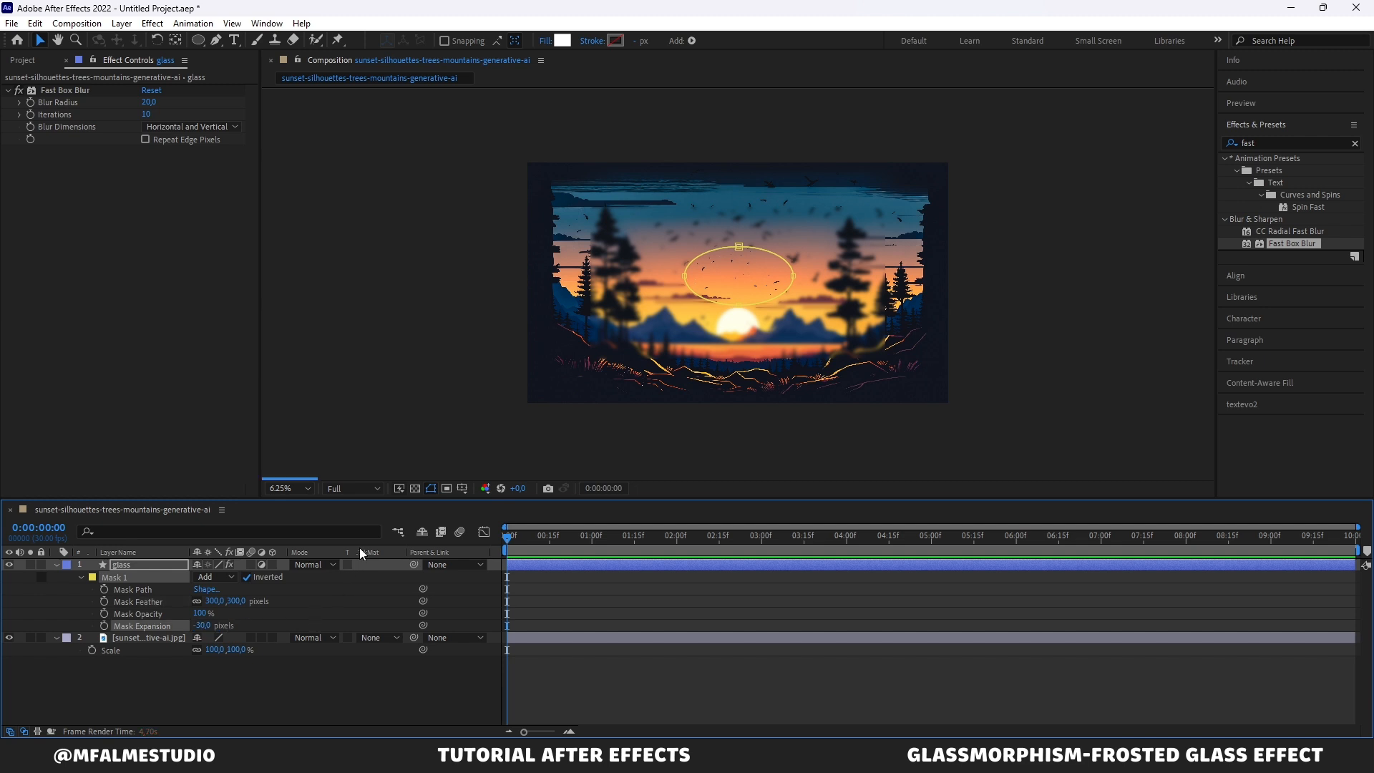
left_click(1017, 303)
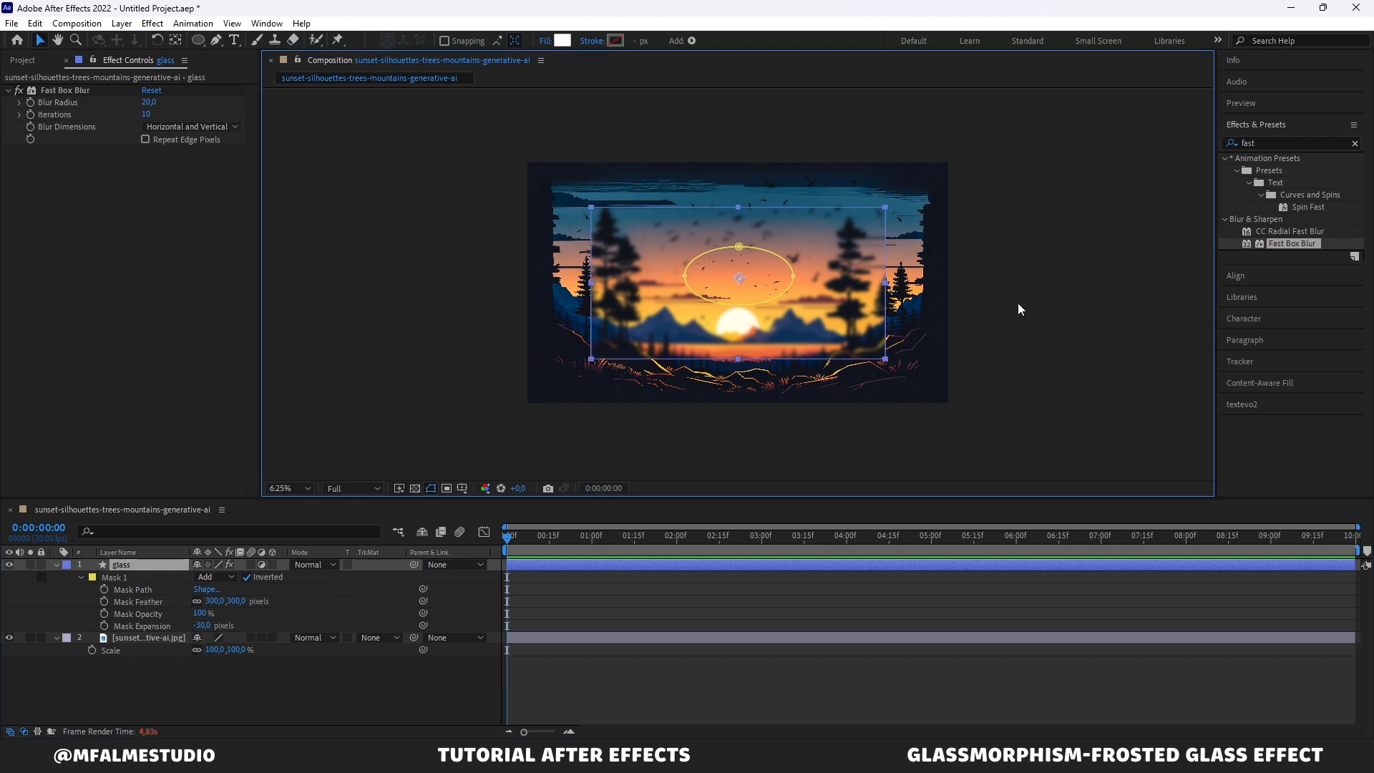
left_click(862, 260)
left_click(1035, 234)
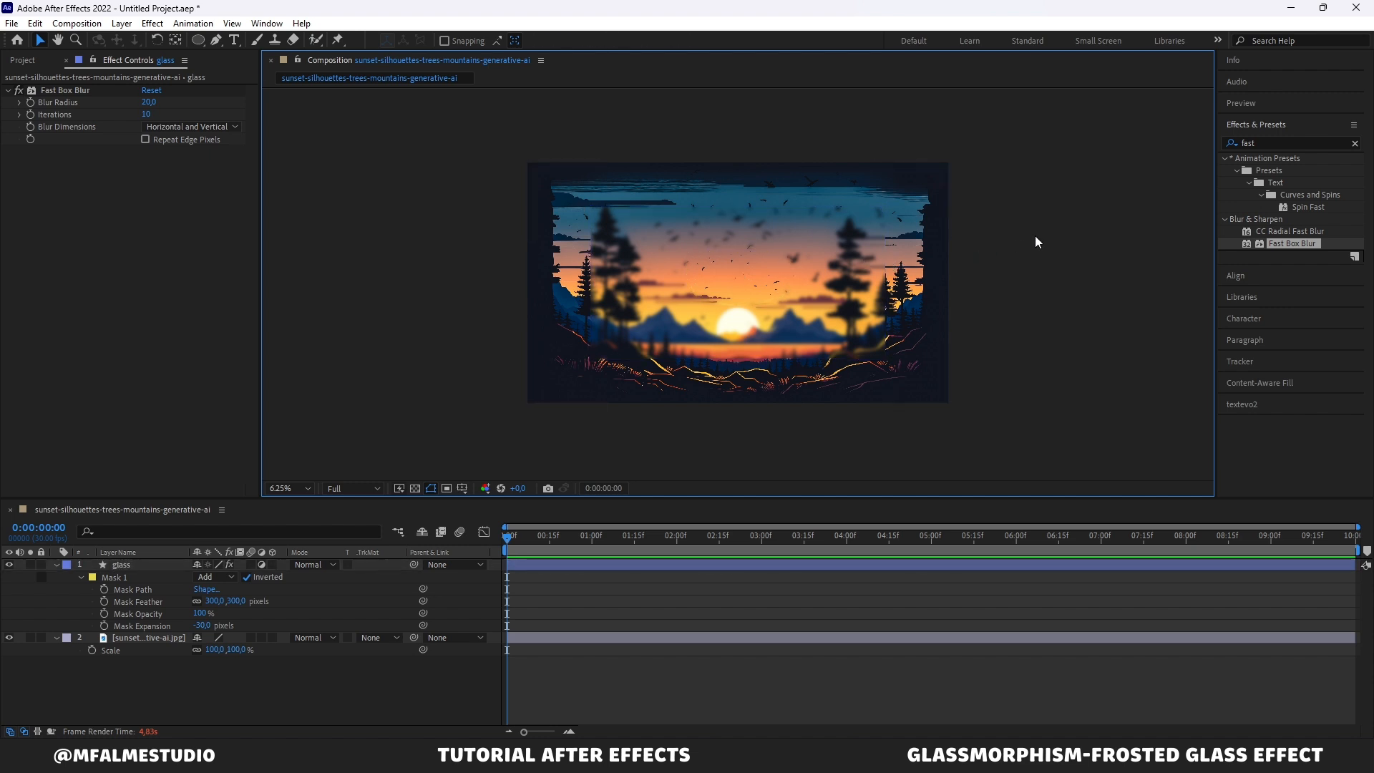
left_click(891, 269)
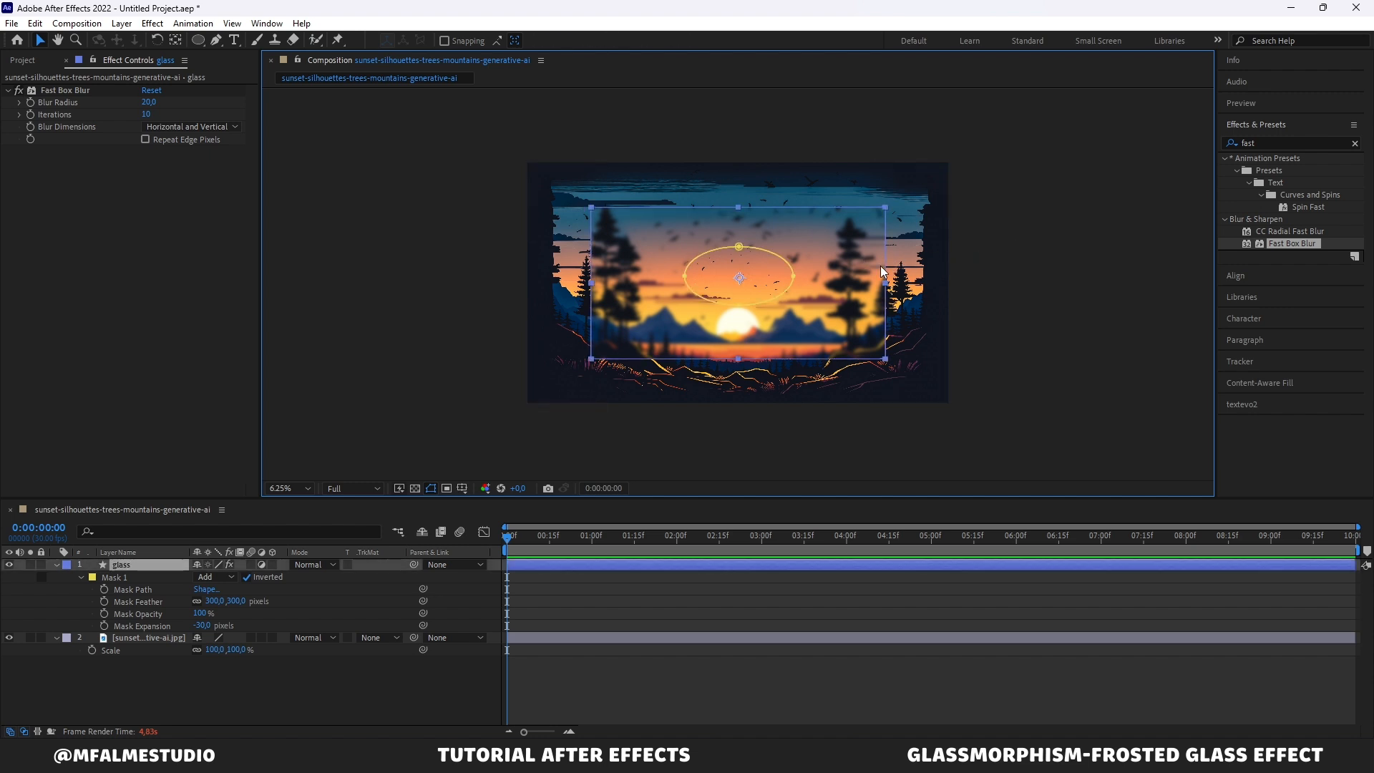
left_click(1046, 307)
left_click(870, 309)
Step: Duplicate the glass layer
left_click(179, 561)
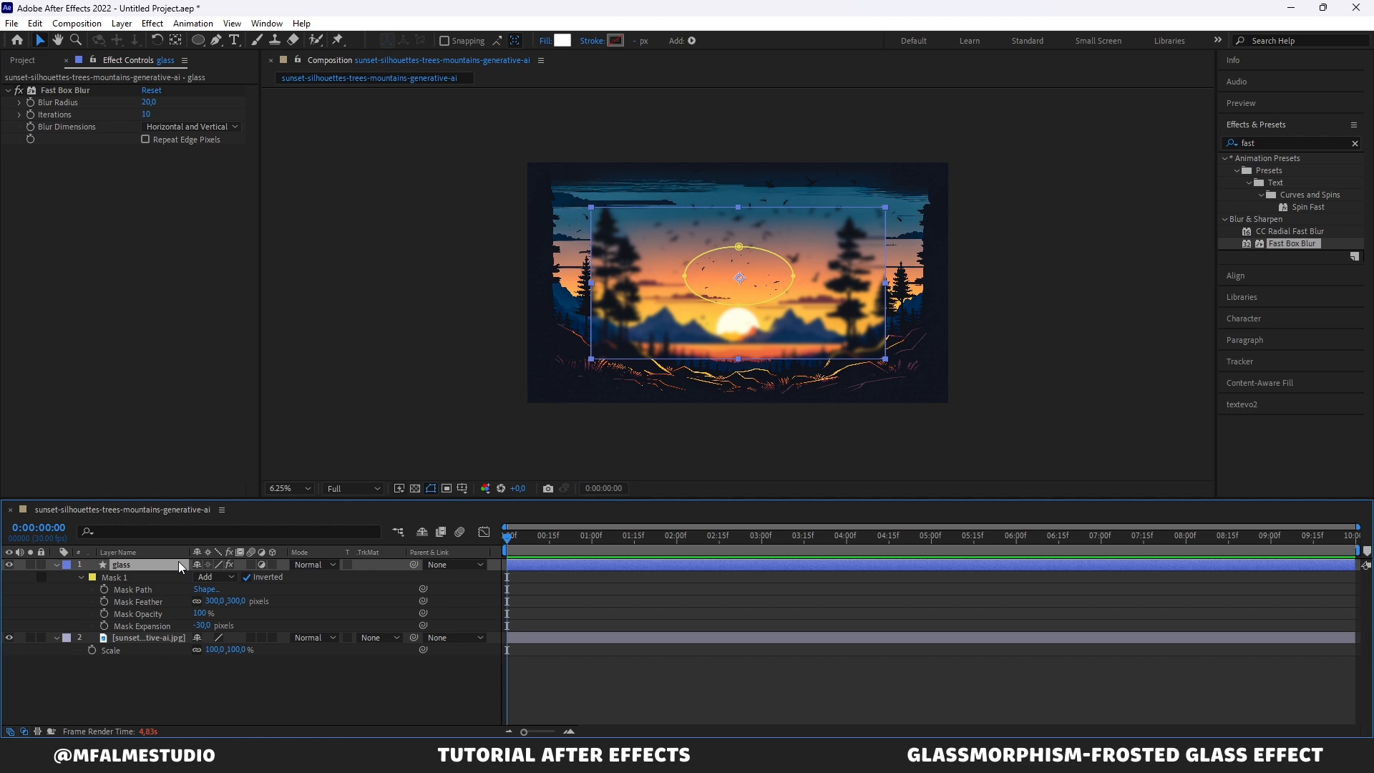
key("ctrl+d")
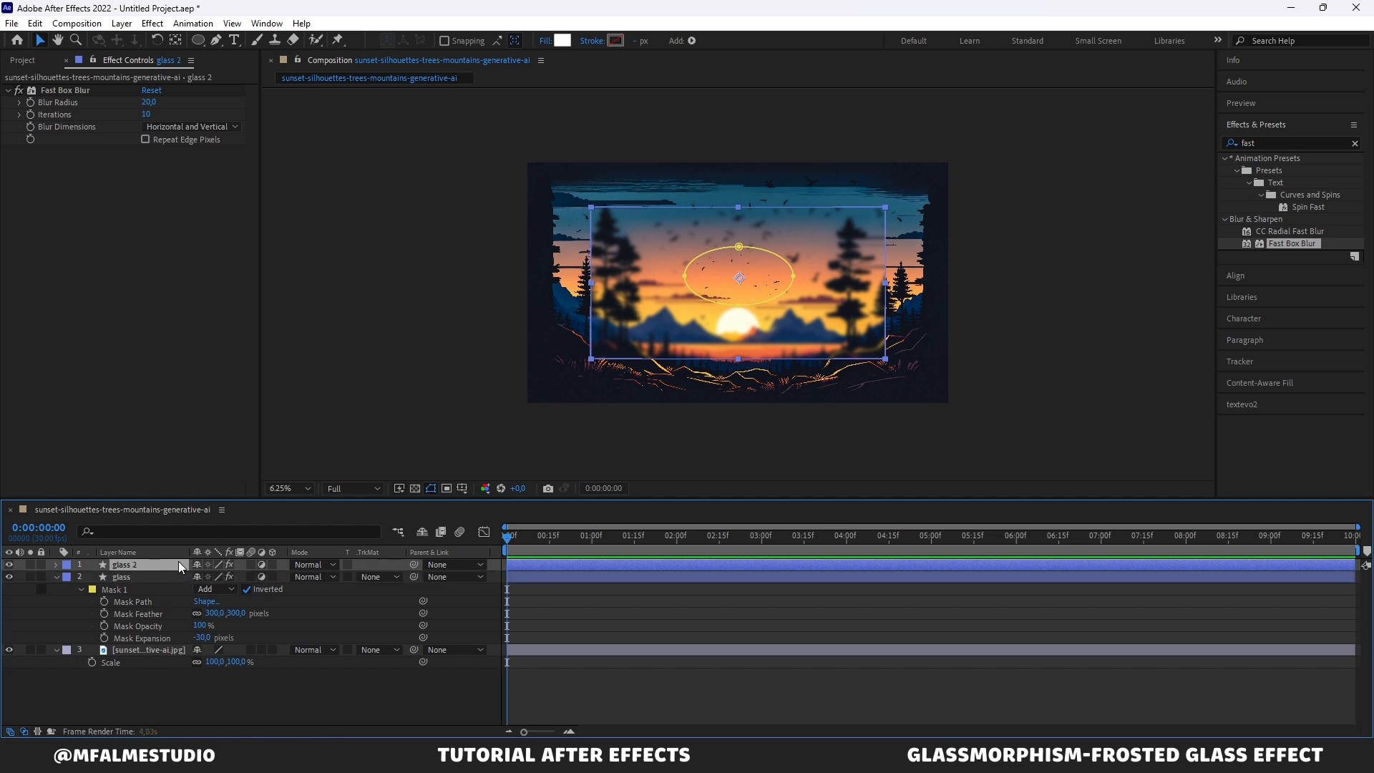
left_click(261, 564)
left_click(399, 423)
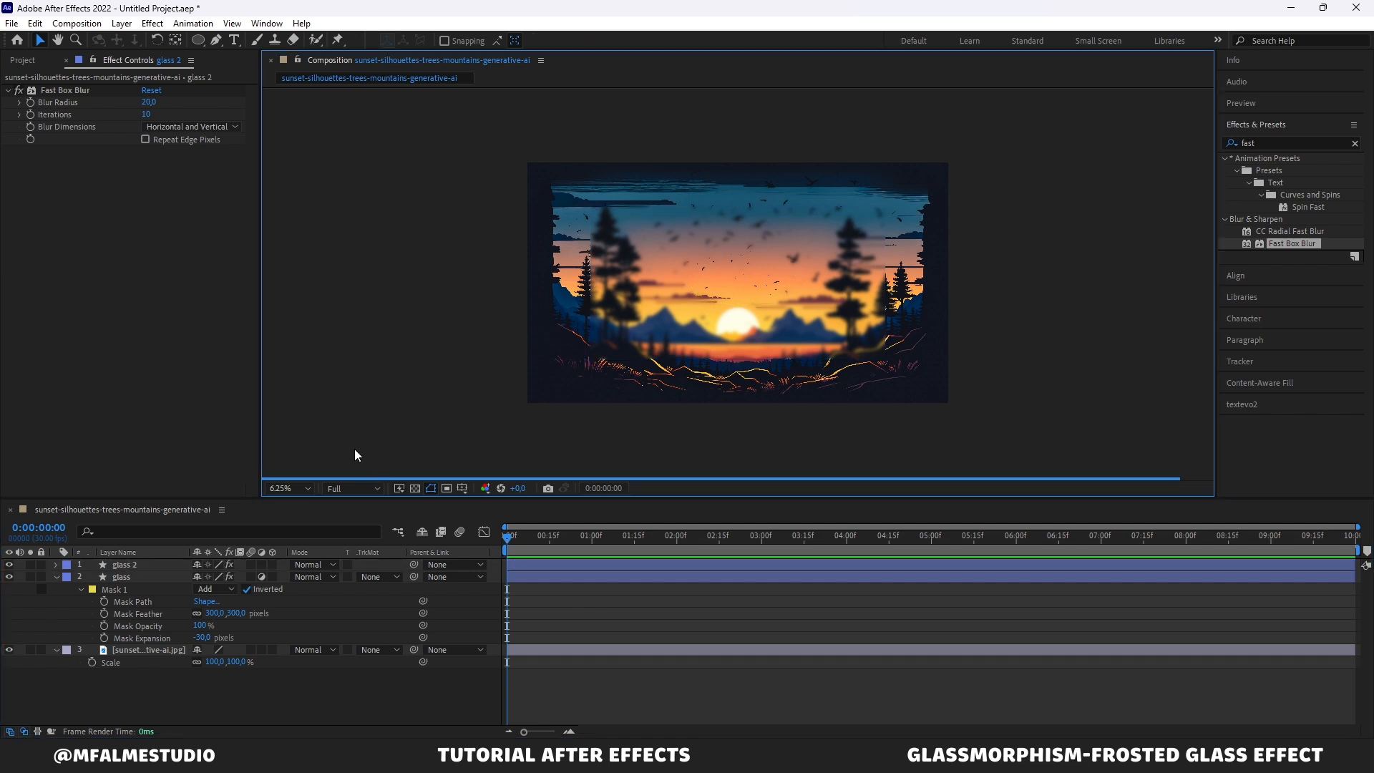
Step: Set the duplicated glass 2 layer's opacity to 10%
left_click(161, 564)
key("t")
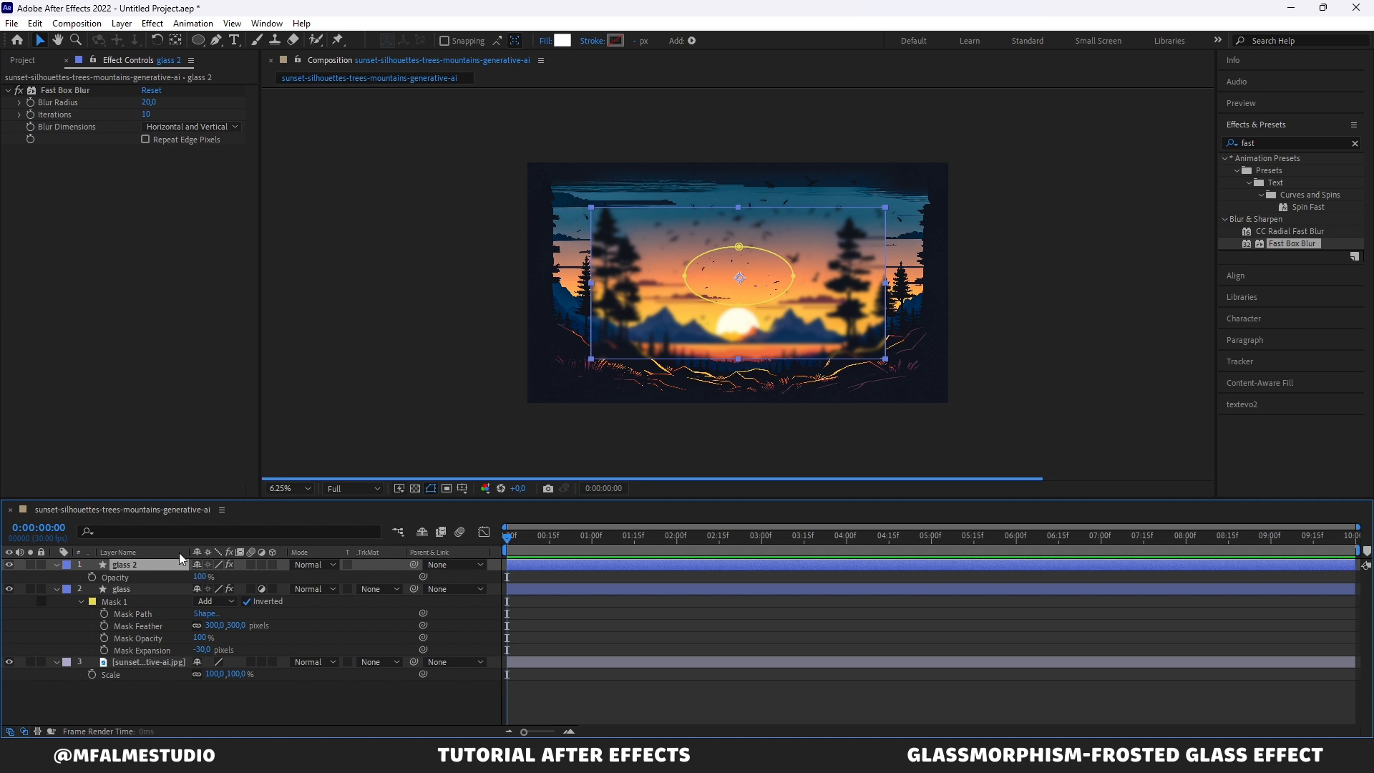
left_click(202, 576)
type("30")
key("Return")
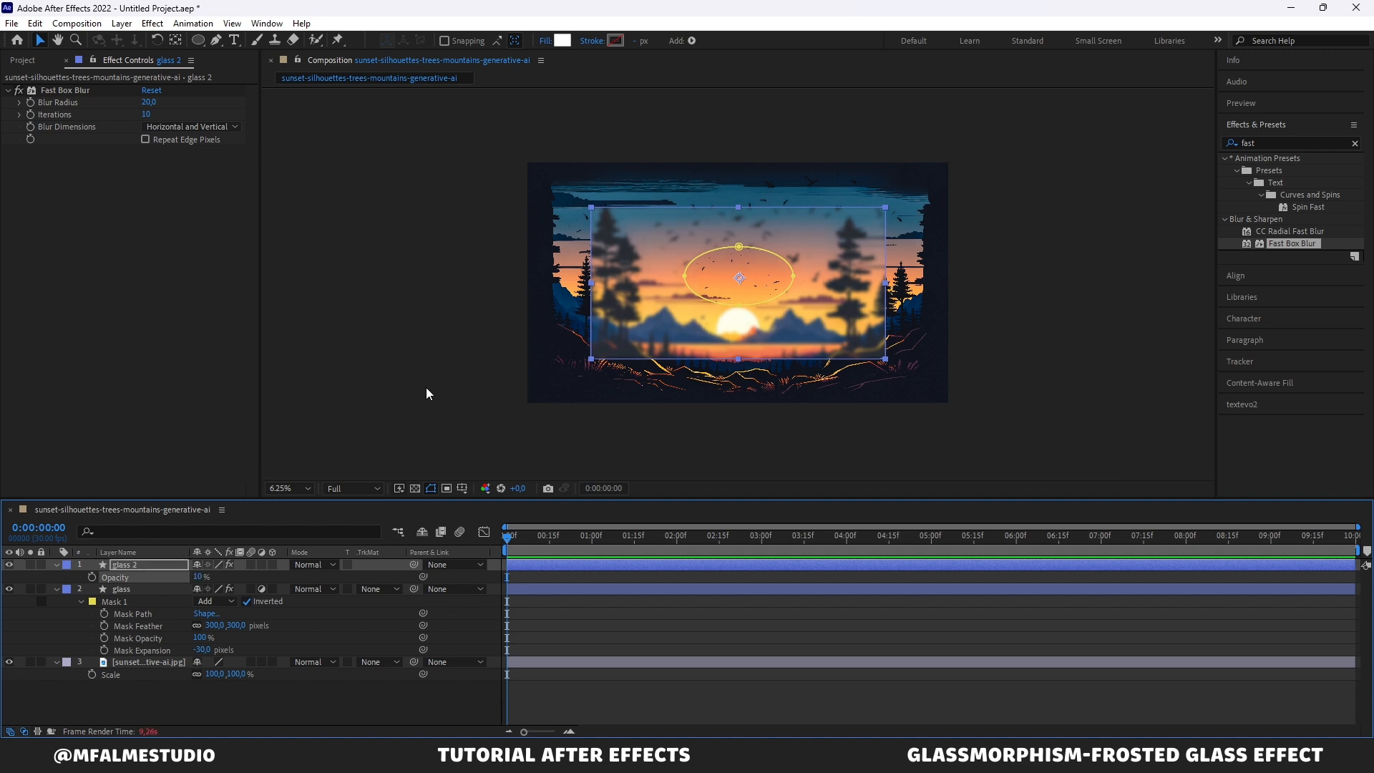
left_click(426, 407)
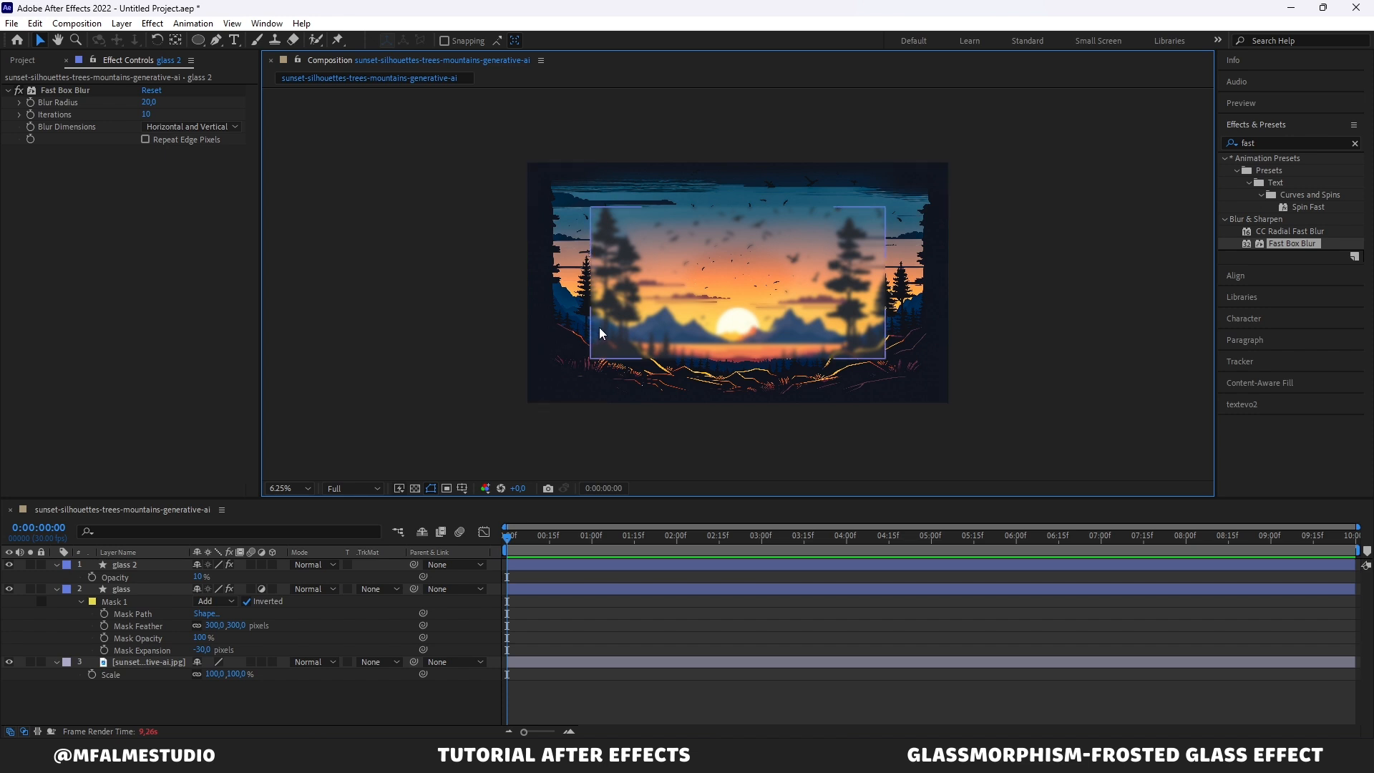
Step: Toggle the glass 2 layer's visibility off and on to compare the effect
left_click(128, 562)
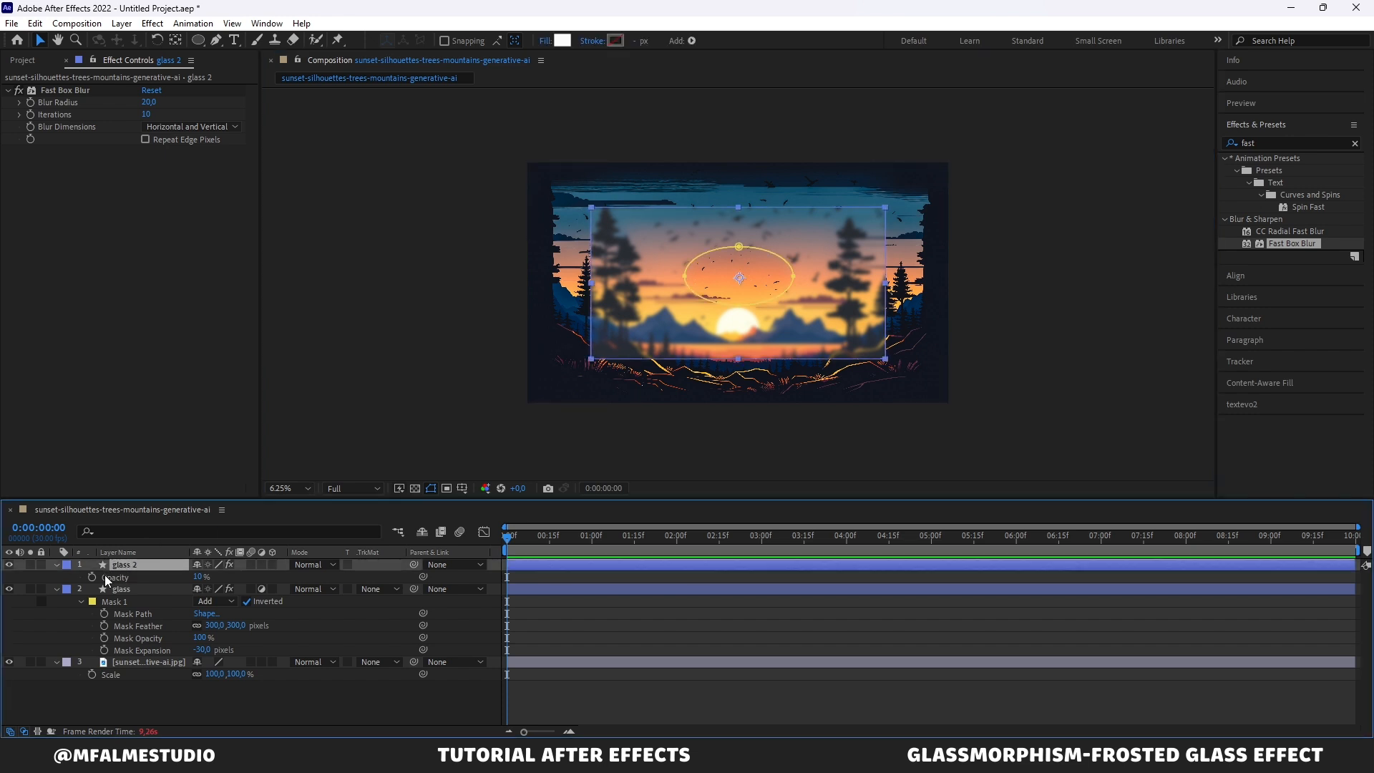
left_click(9, 564)
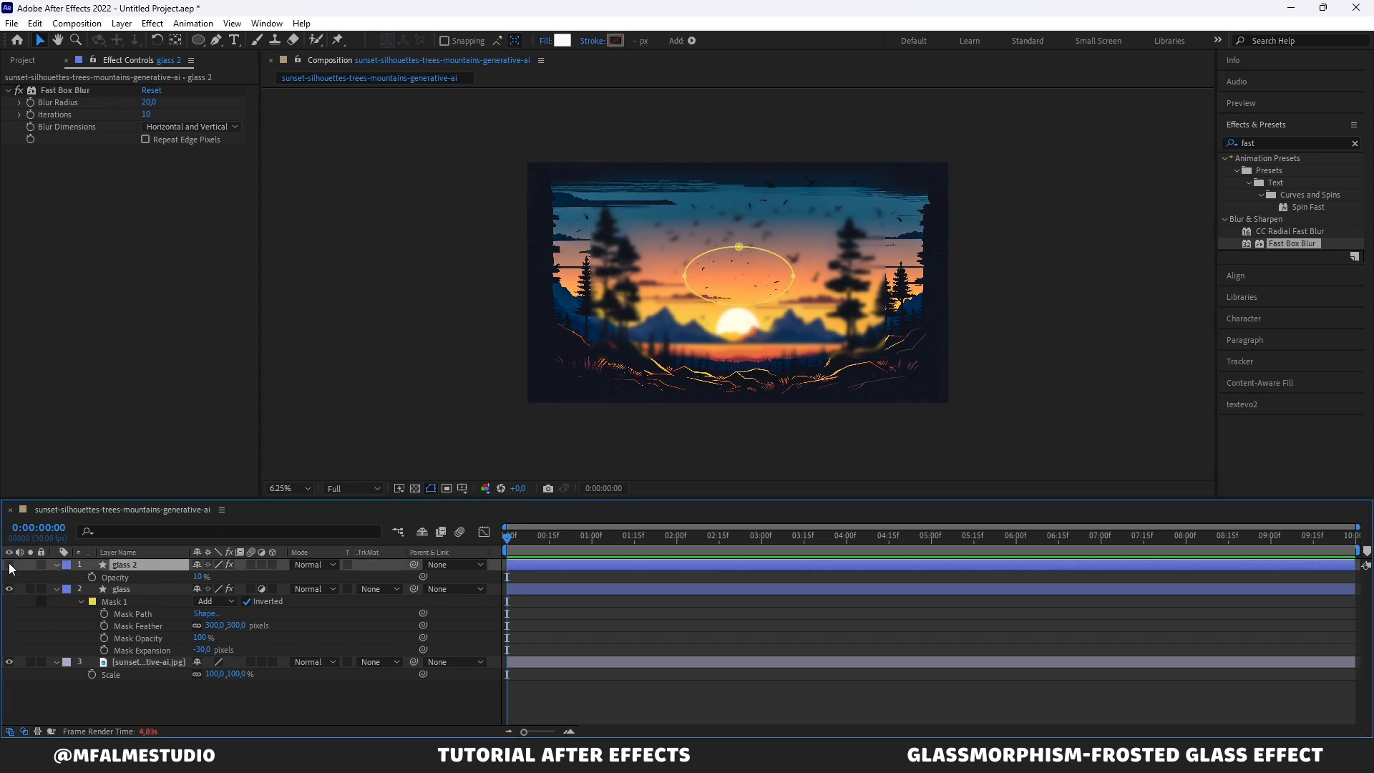
left_click(9, 564)
left_click(401, 394)
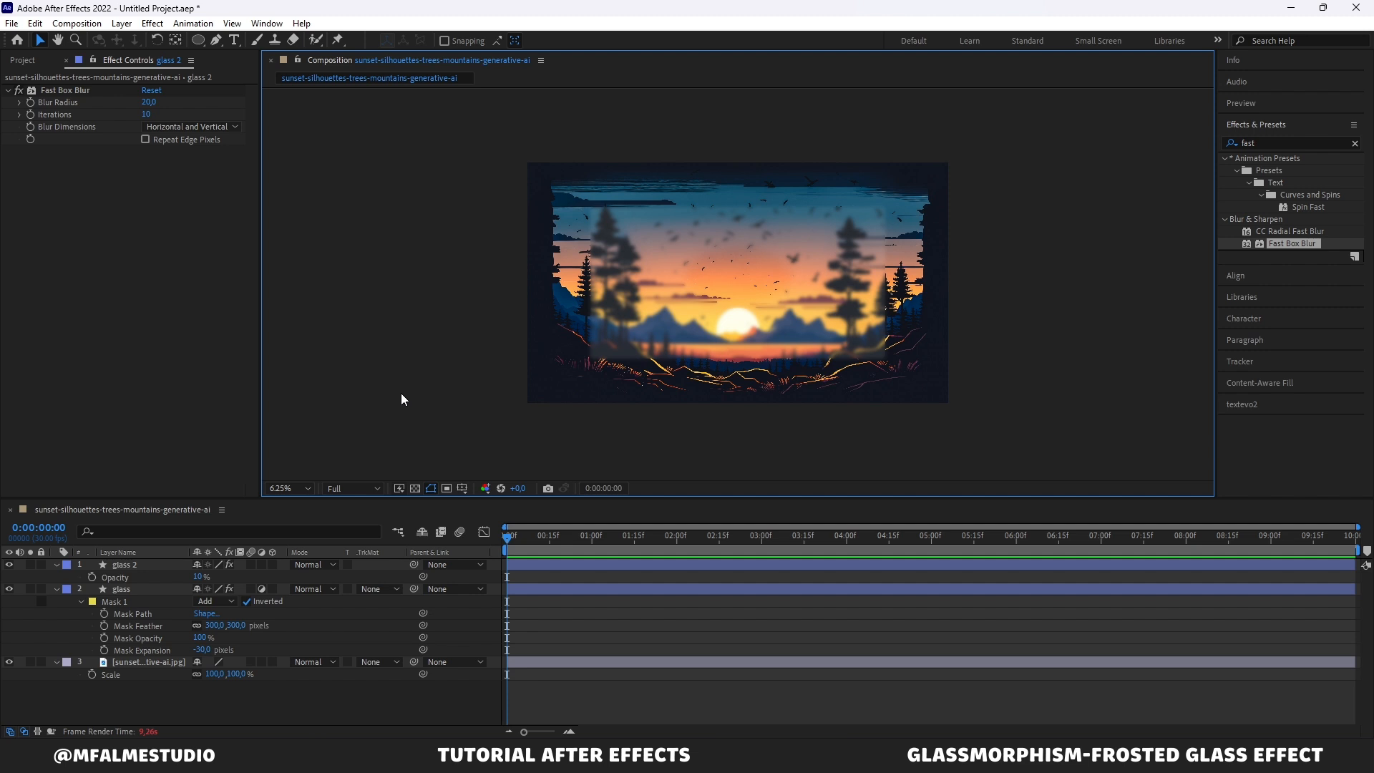
Step: Duplicate glass 2 and delete the Fast Box Blur effect from the new glass 3 copy
left_click(174, 567)
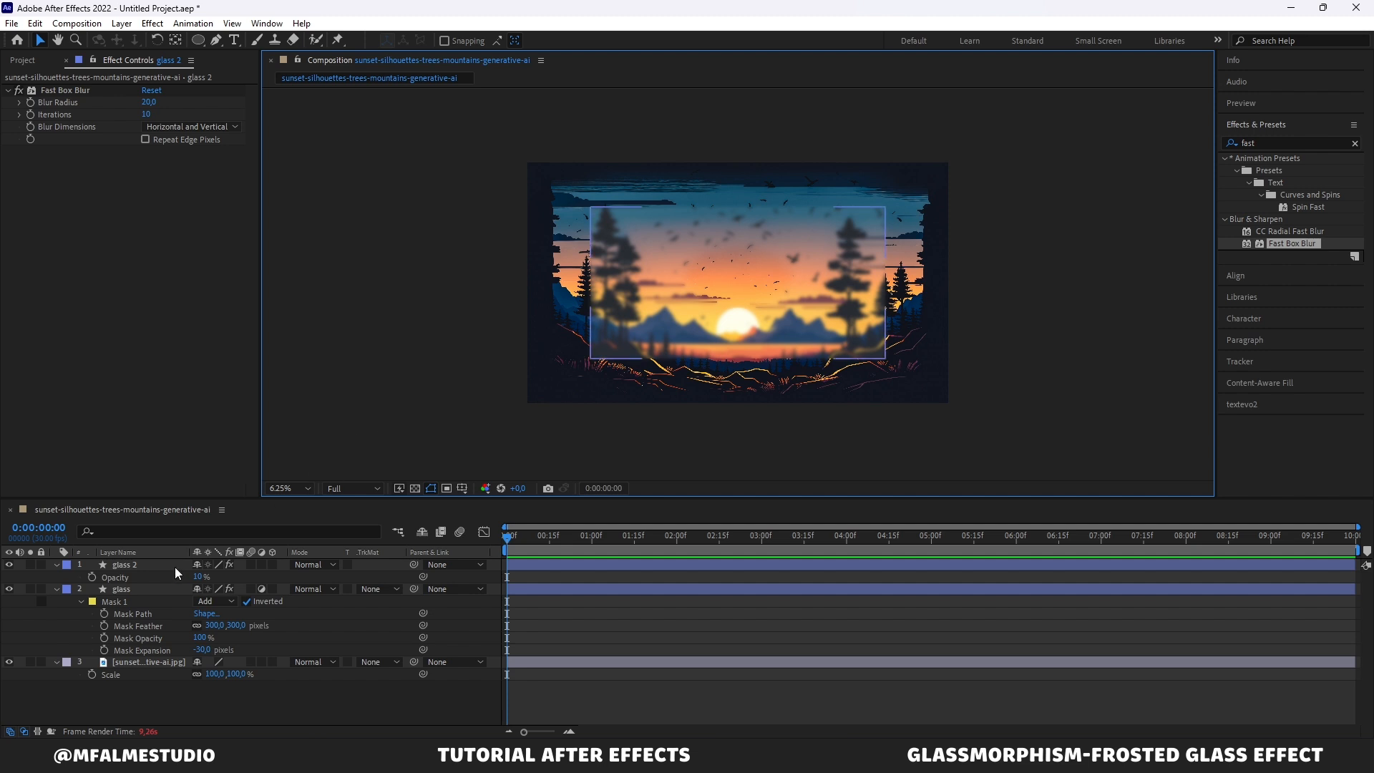
left_click(136, 565)
key("ctrl+d")
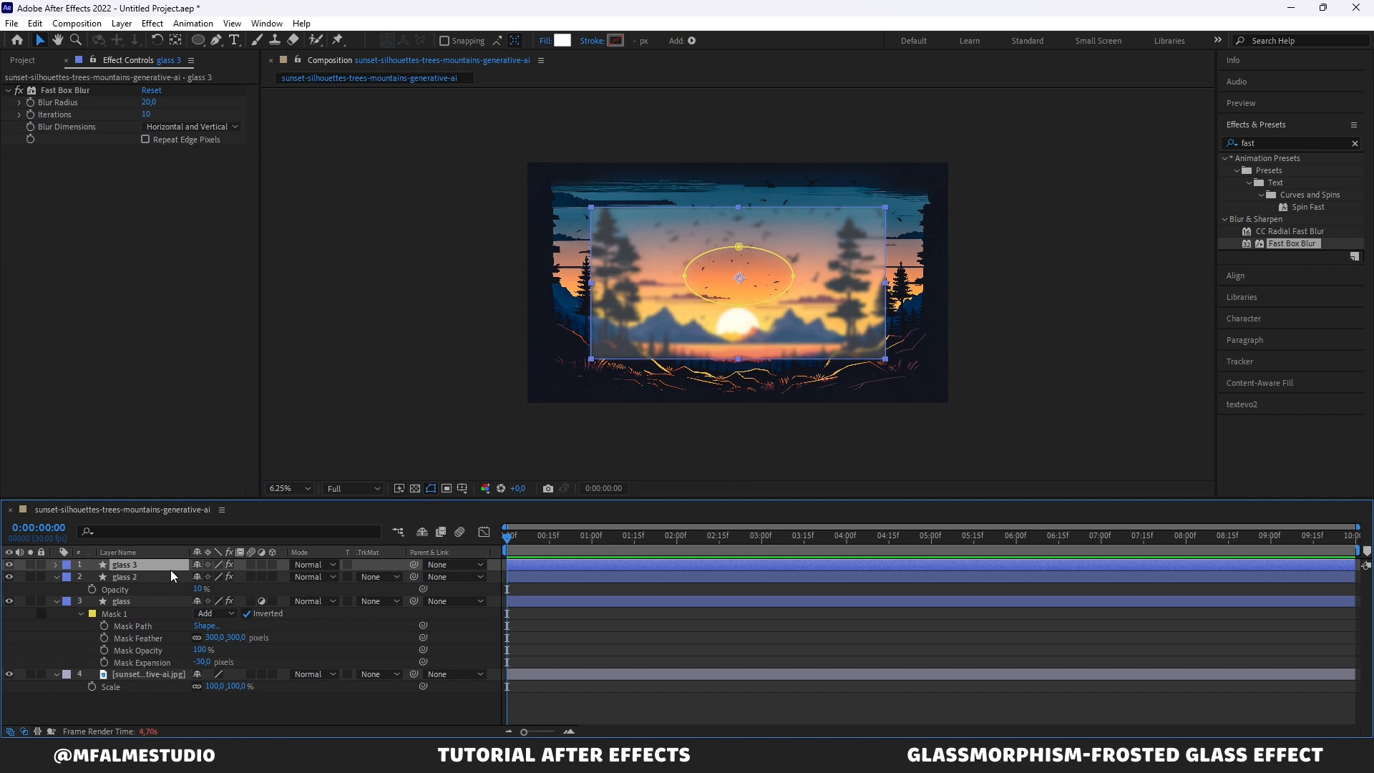
left_click(66, 91)
key("Delete")
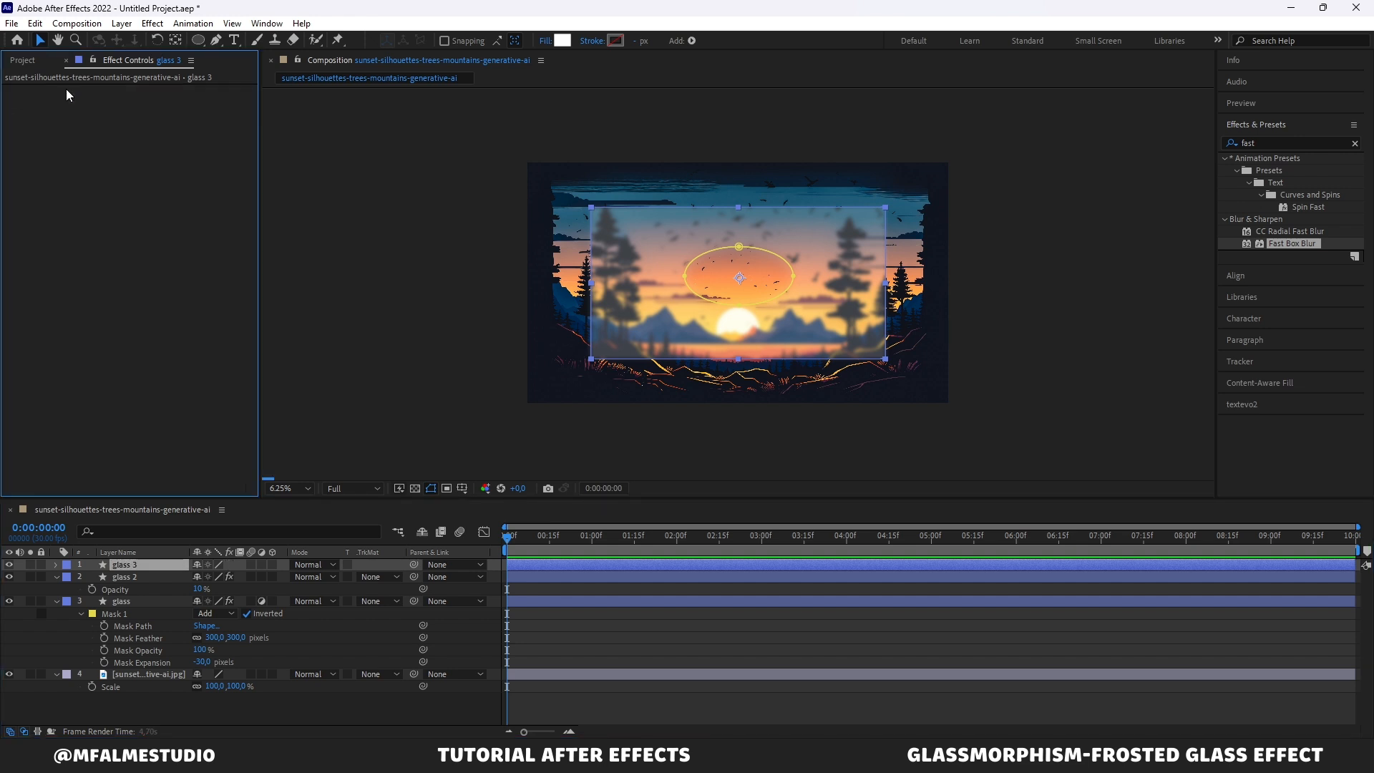
Step: Set the glass 3 layer's opacity to 15%
left_click(175, 560)
key("t")
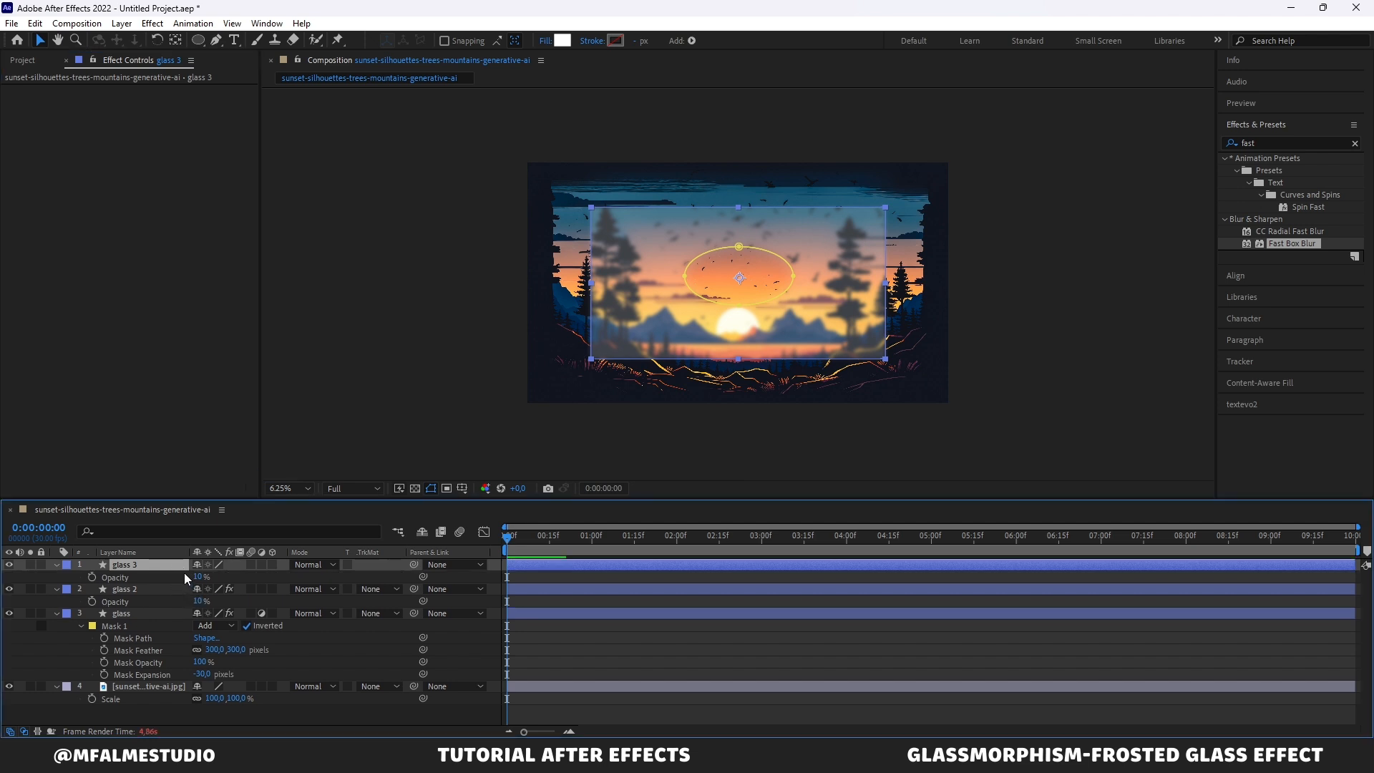
left_click(197, 577)
type("15")
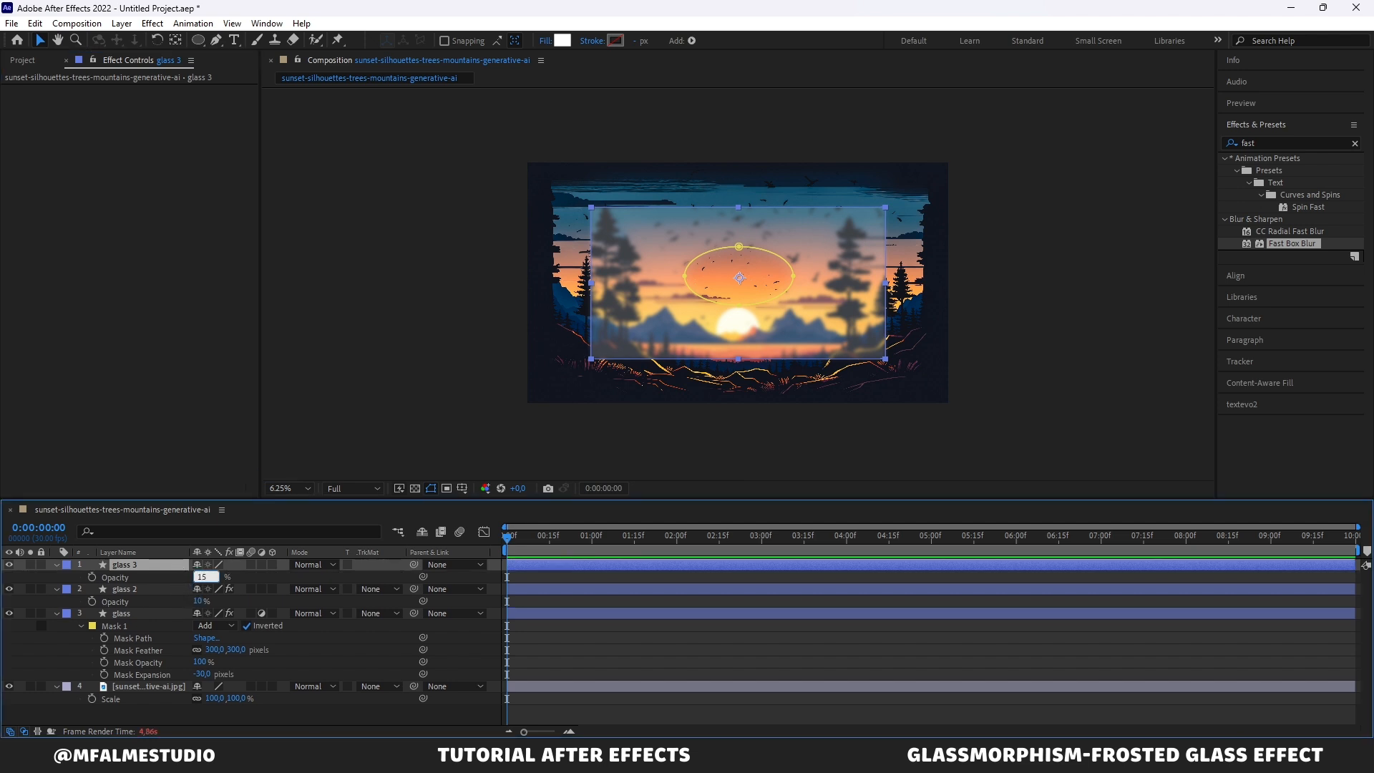
key("Return")
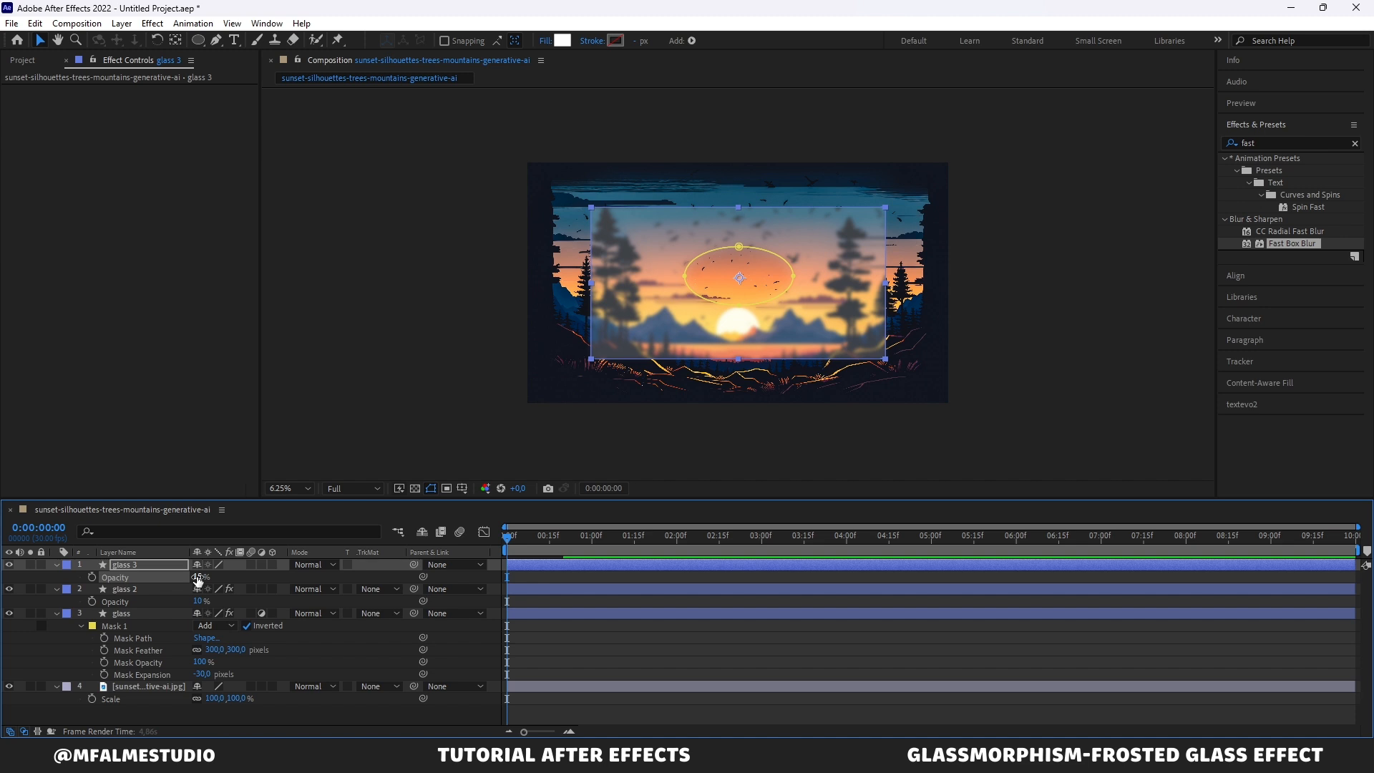
left_click(296, 444)
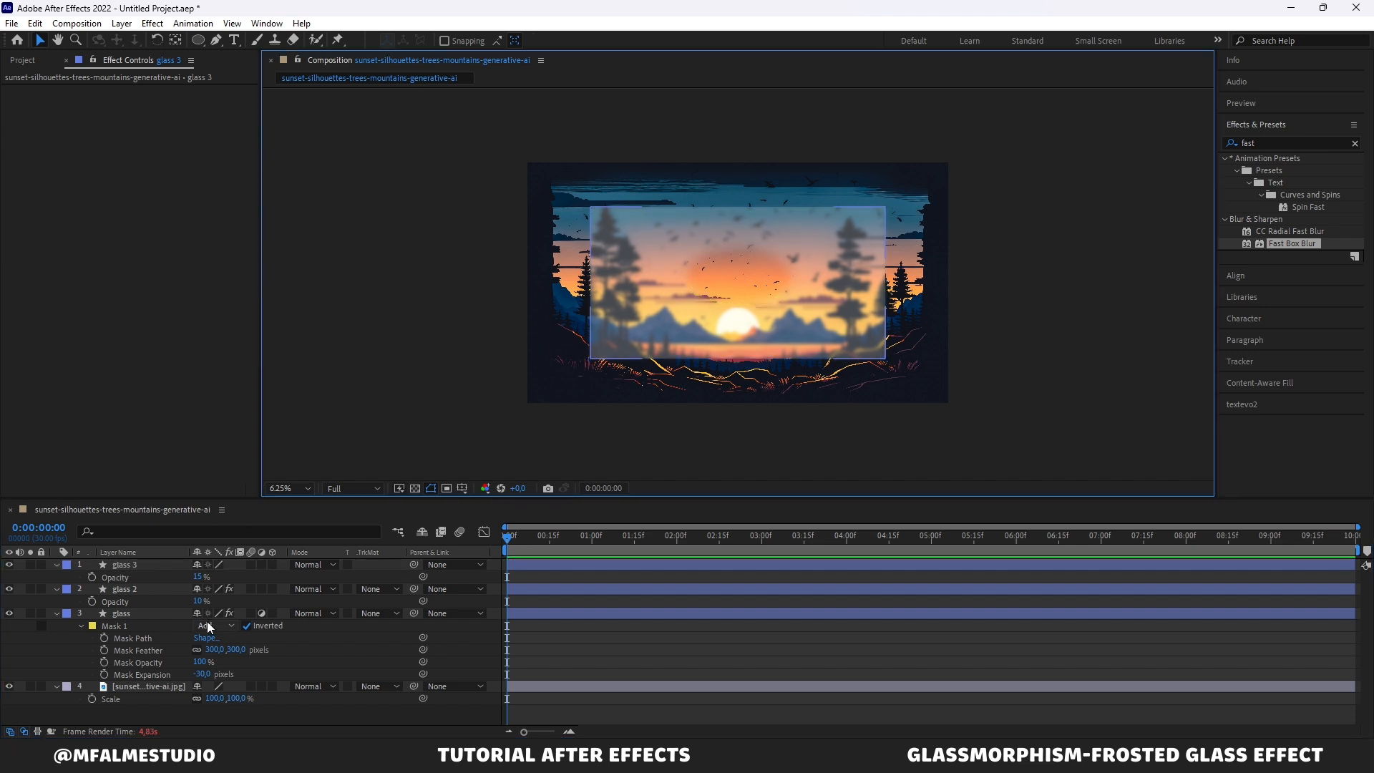
Step: Change the glass 3 shape's fill to a linear gradient fill
left_click(139, 566)
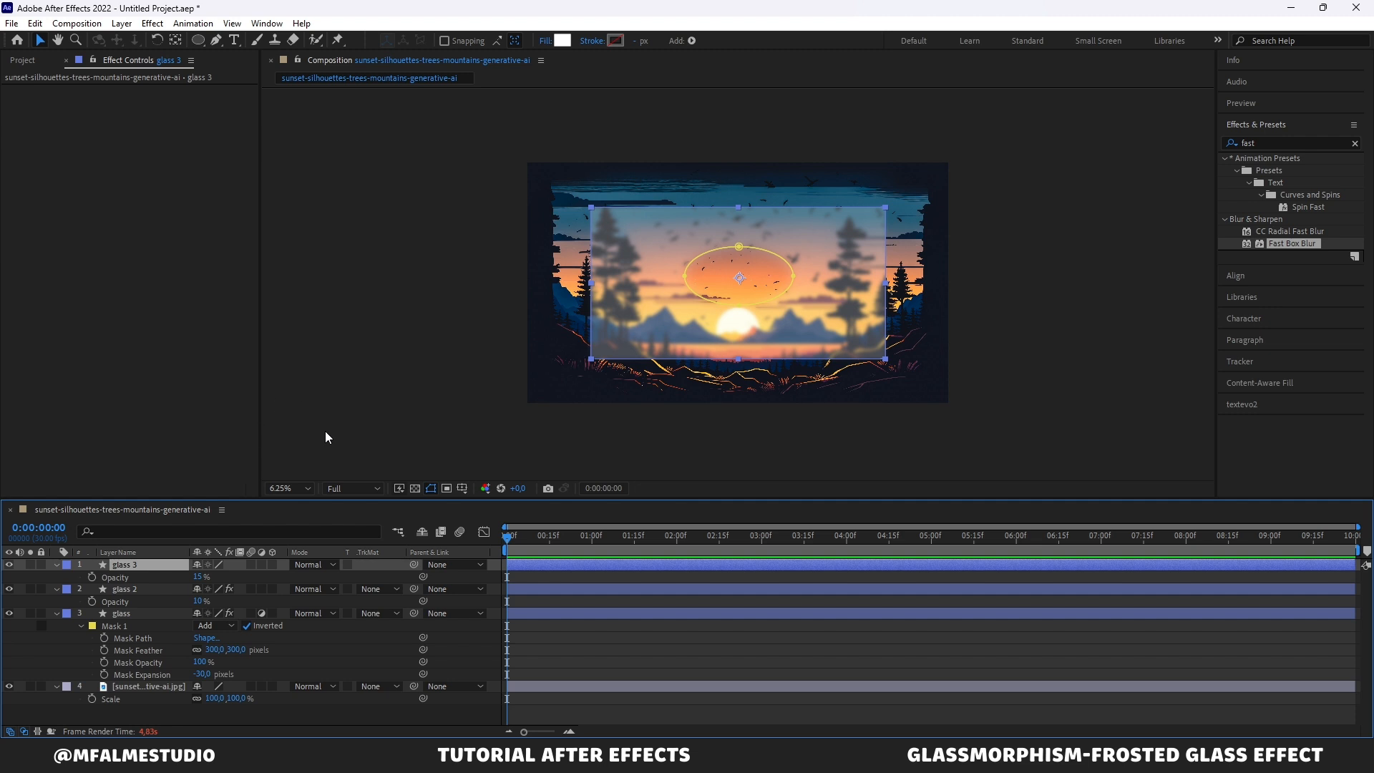
left_click(566, 45)
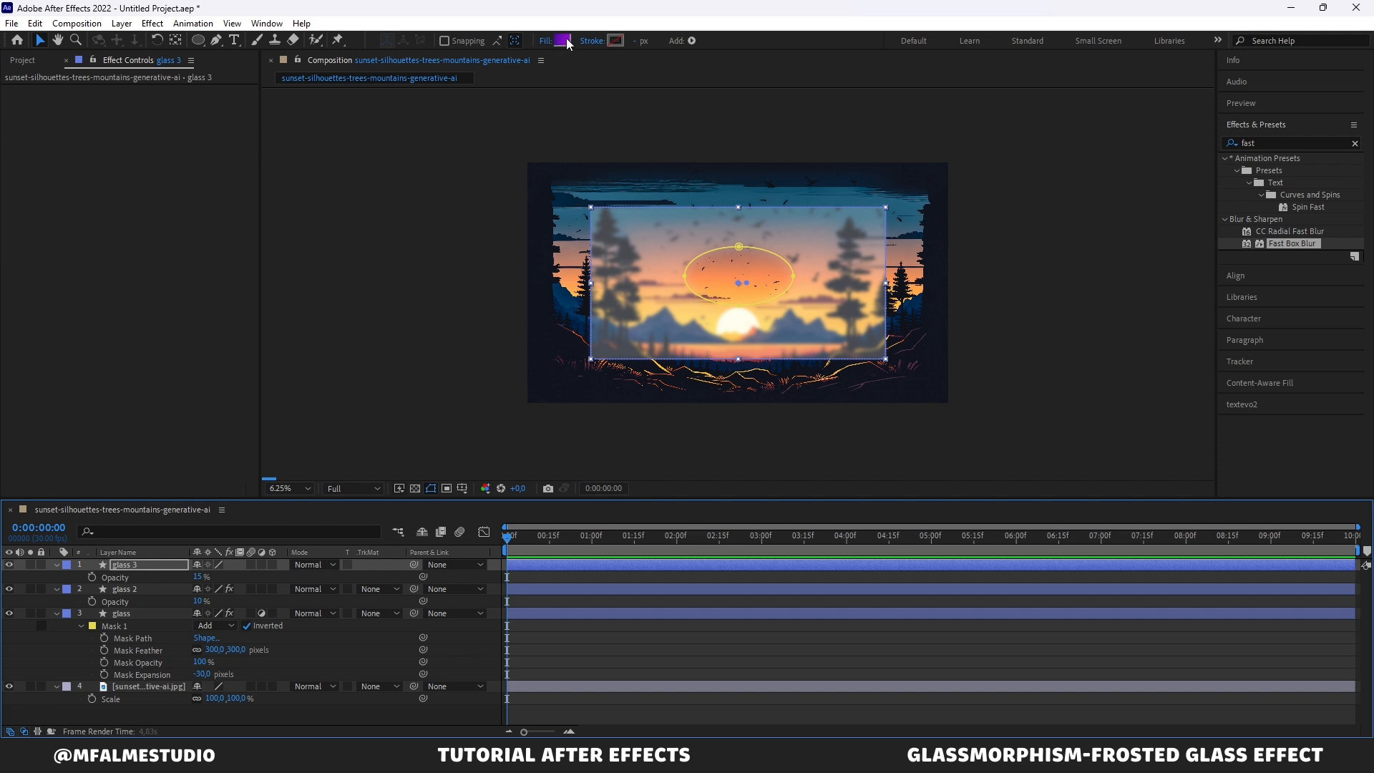
left_click(563, 41, "alt")
left_click(559, 42, "alt")
left_click(556, 41, "alt")
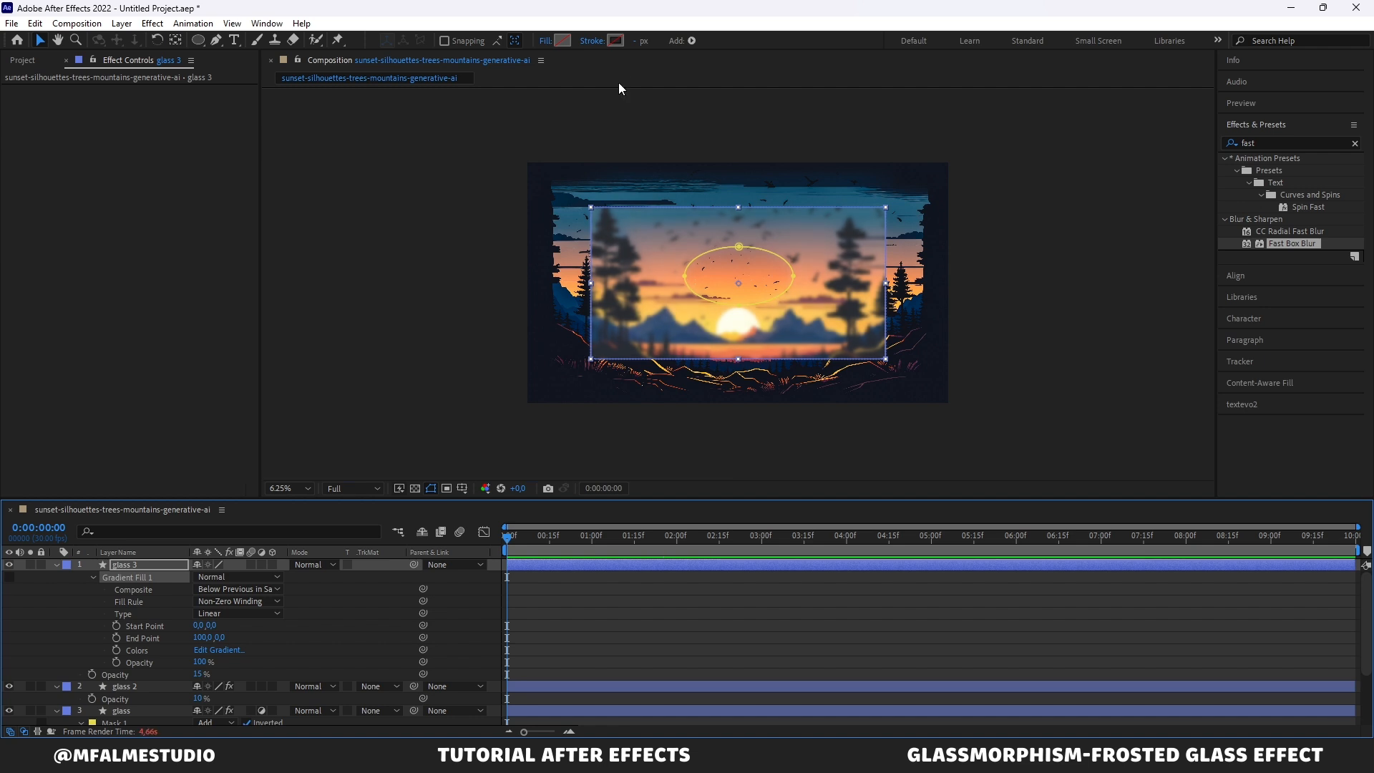
Step: Give the glass 3 shape a white FFFFFF stroke with a width of 10 px
left_click(620, 42)
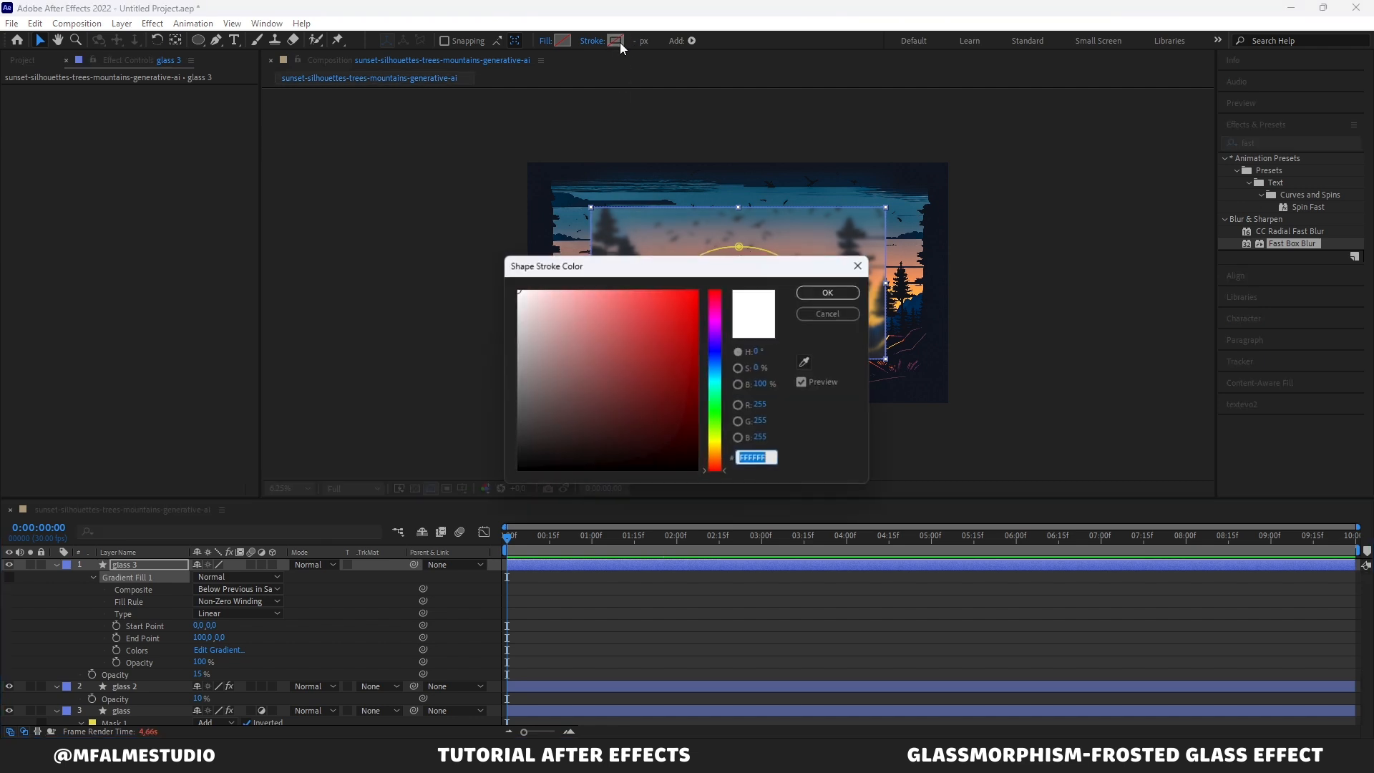
key("Return")
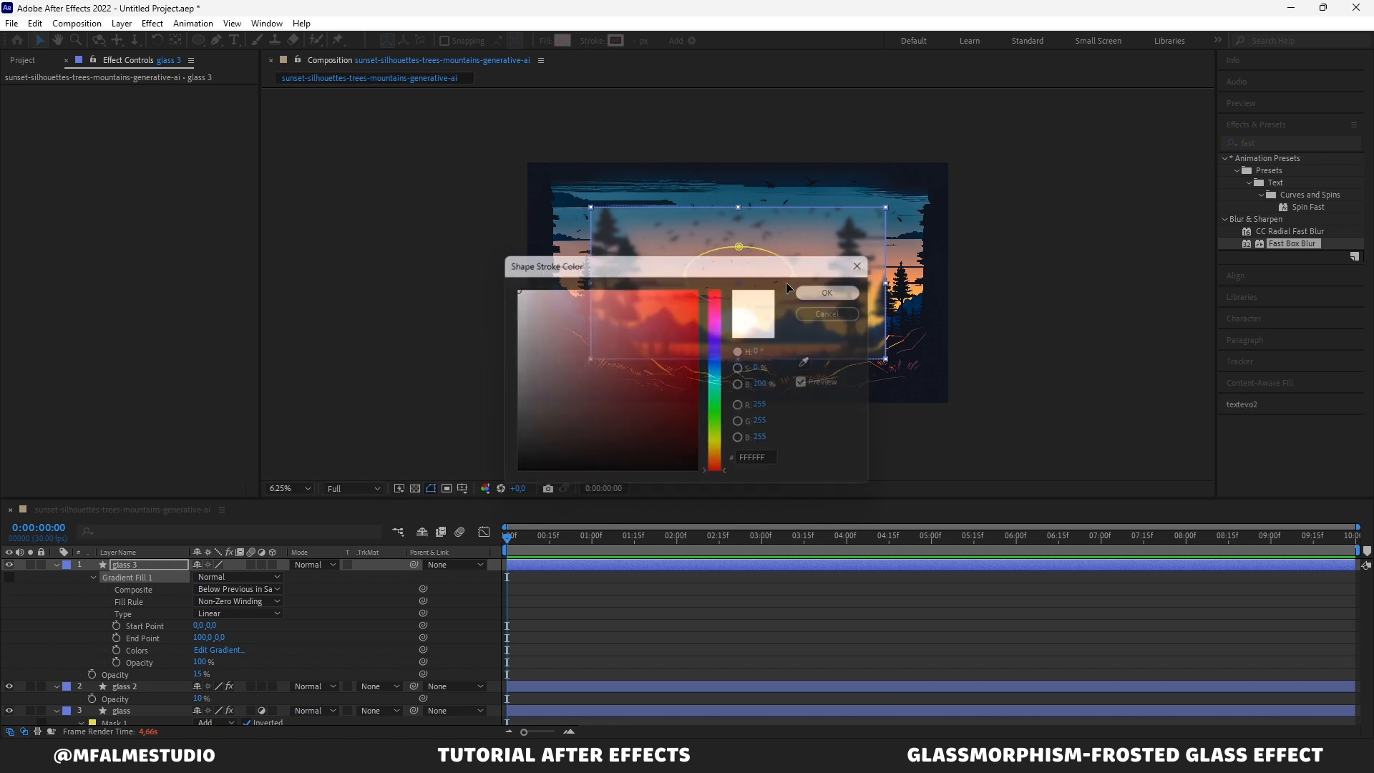
left_click(641, 41)
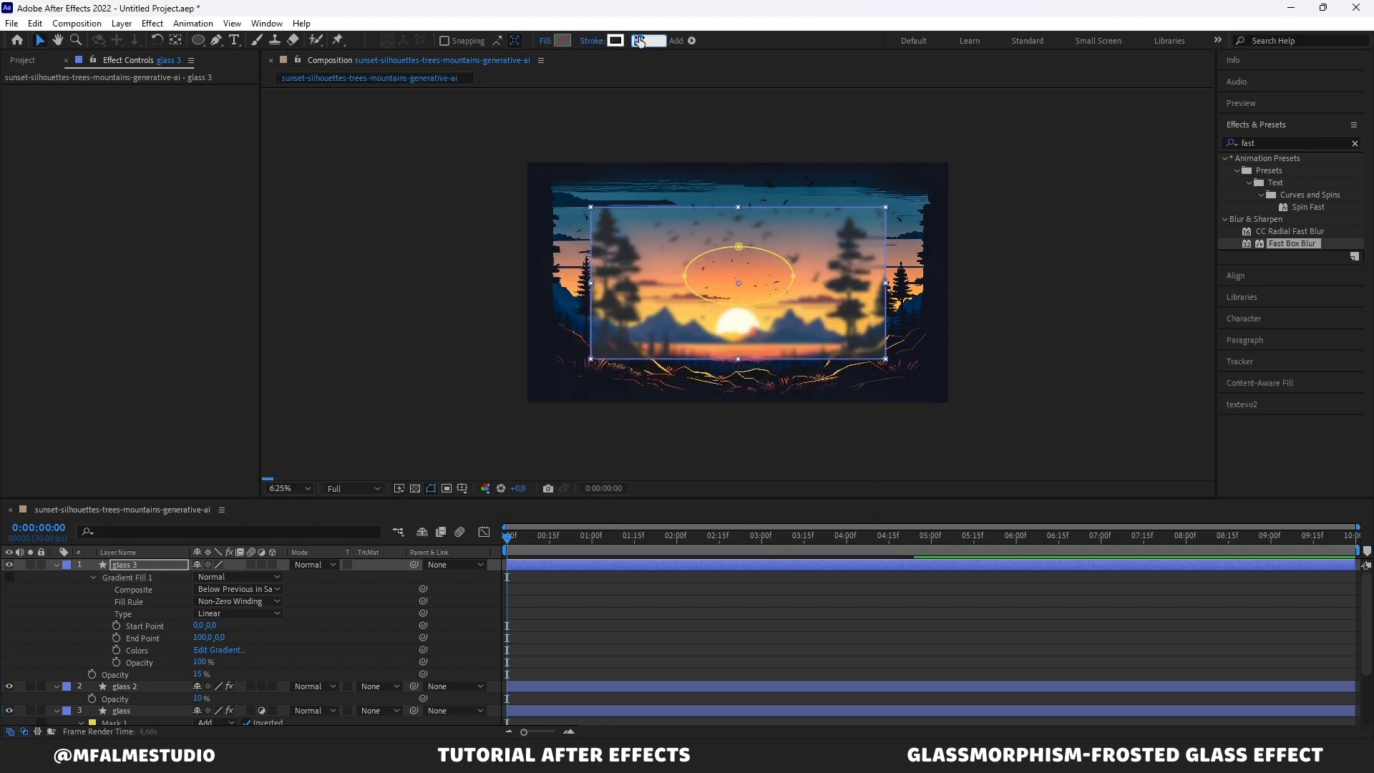
type("10")
key("Return")
left_click(414, 357)
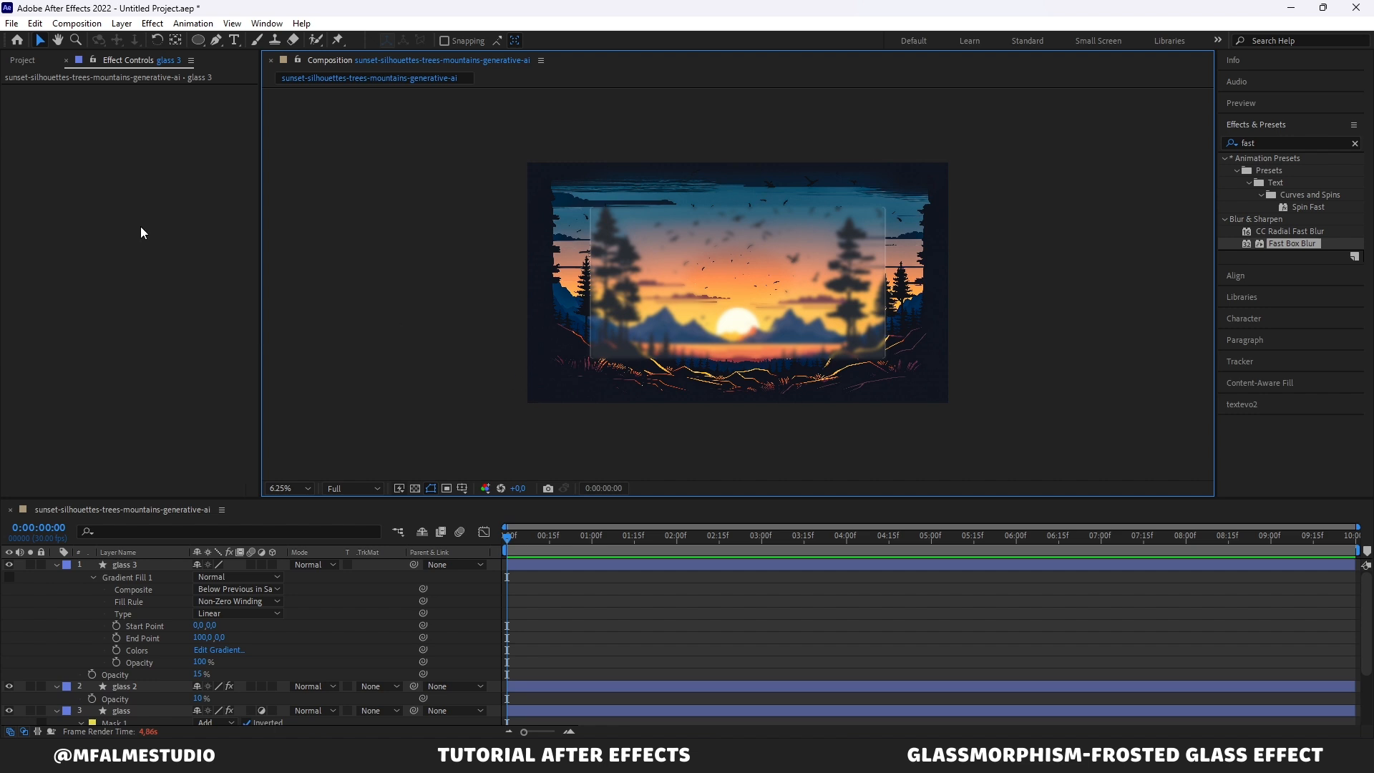
Step: Add the logo putih.png image from the project to the top of the composition
left_click(24, 60)
left_click_drag(84, 192, 152, 561)
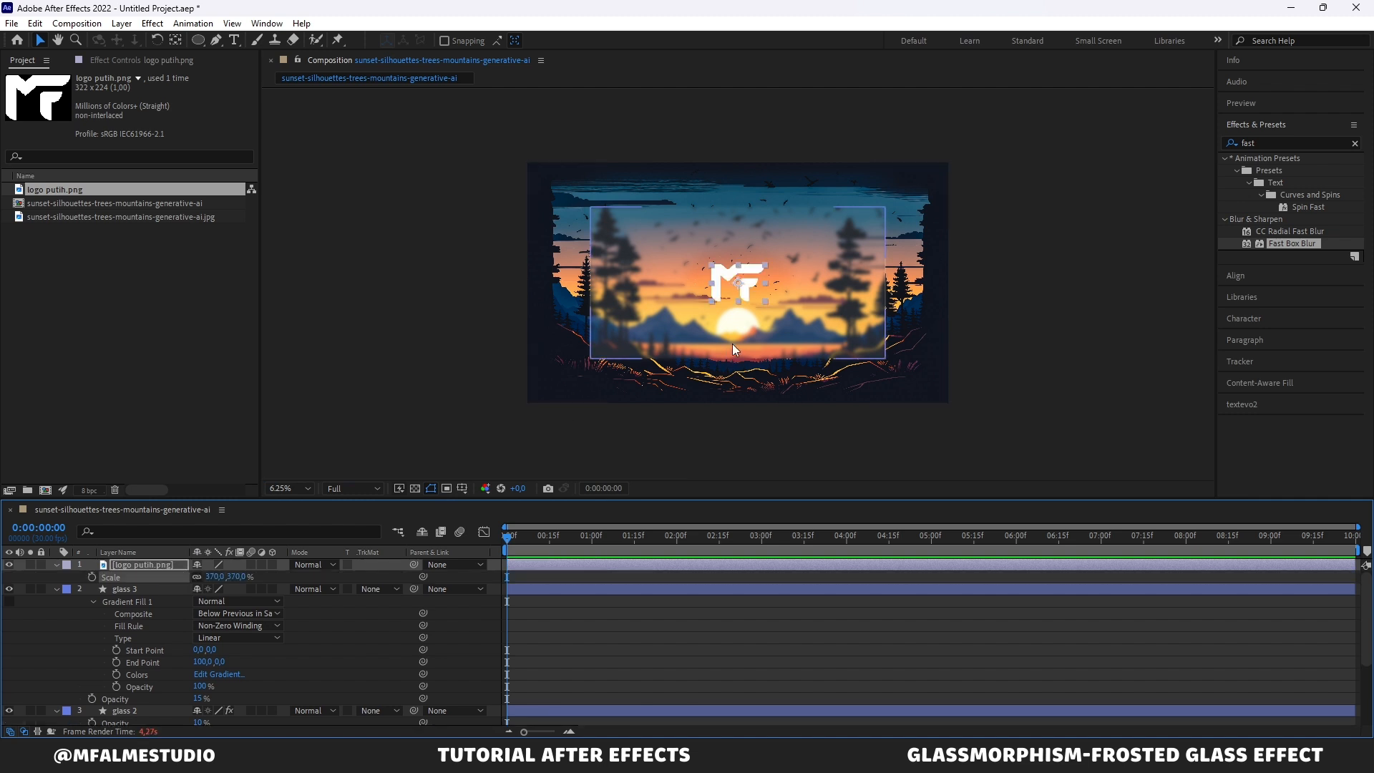
key("period")
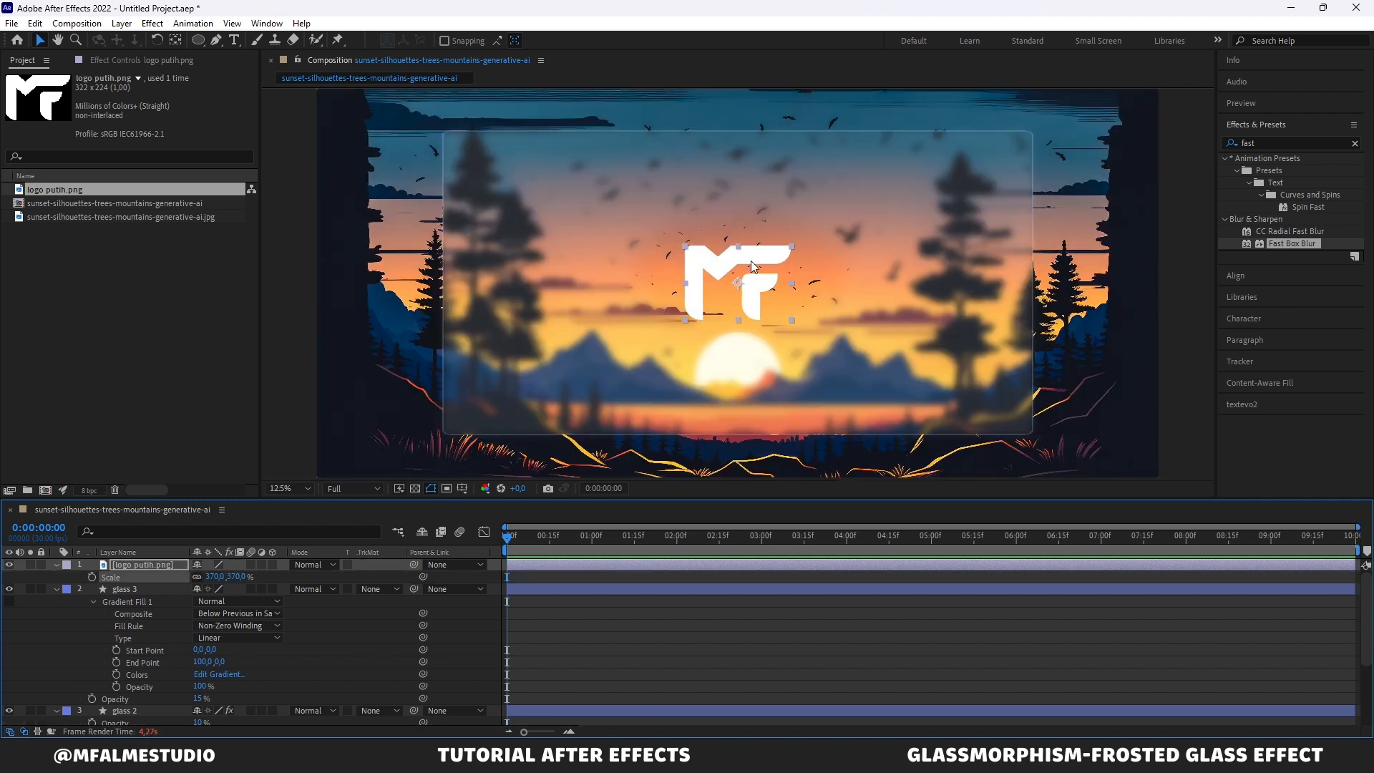
Step: Move the logo higher on the glass panel and scale it up to about 471%
left_click_drag(752, 251, 755, 206)
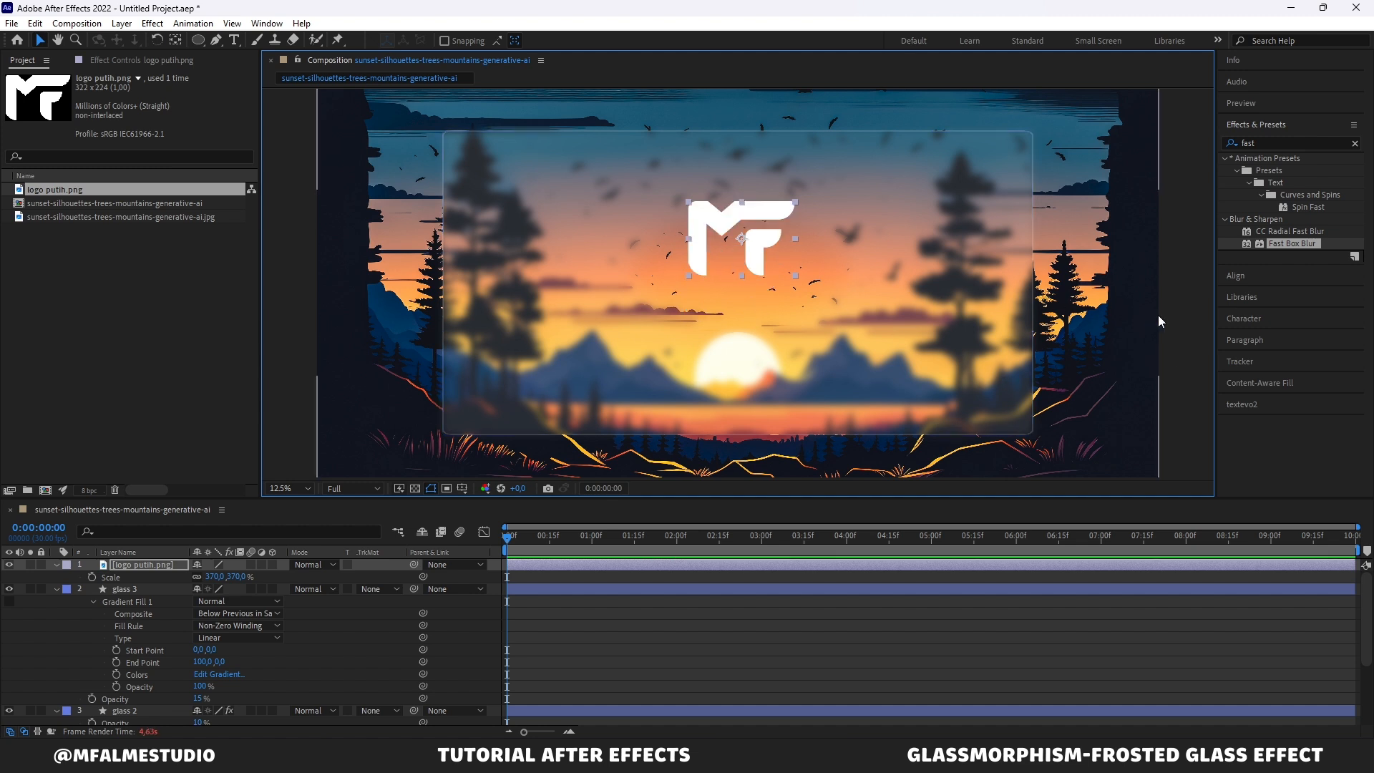
left_click(1177, 312)
left_click(732, 239)
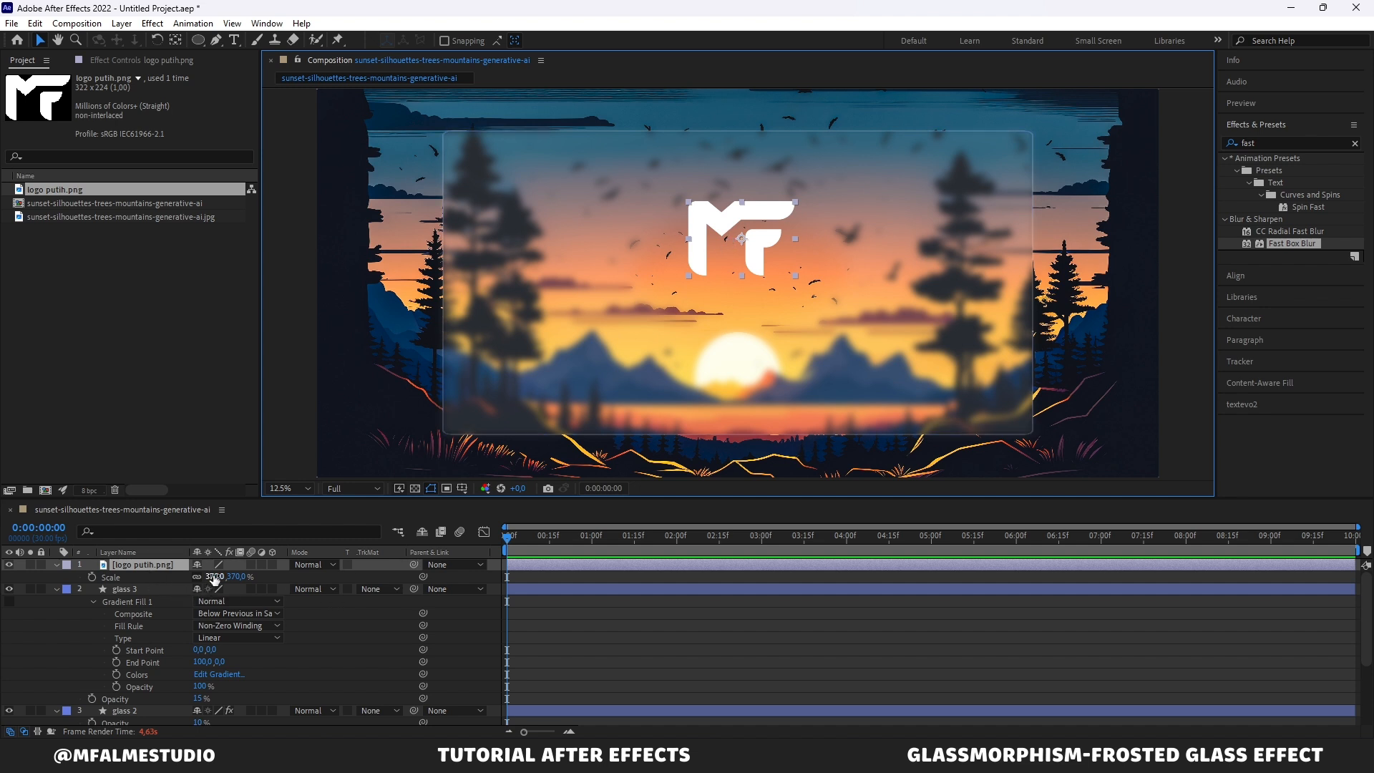
left_click_drag(213, 577, 282, 578)
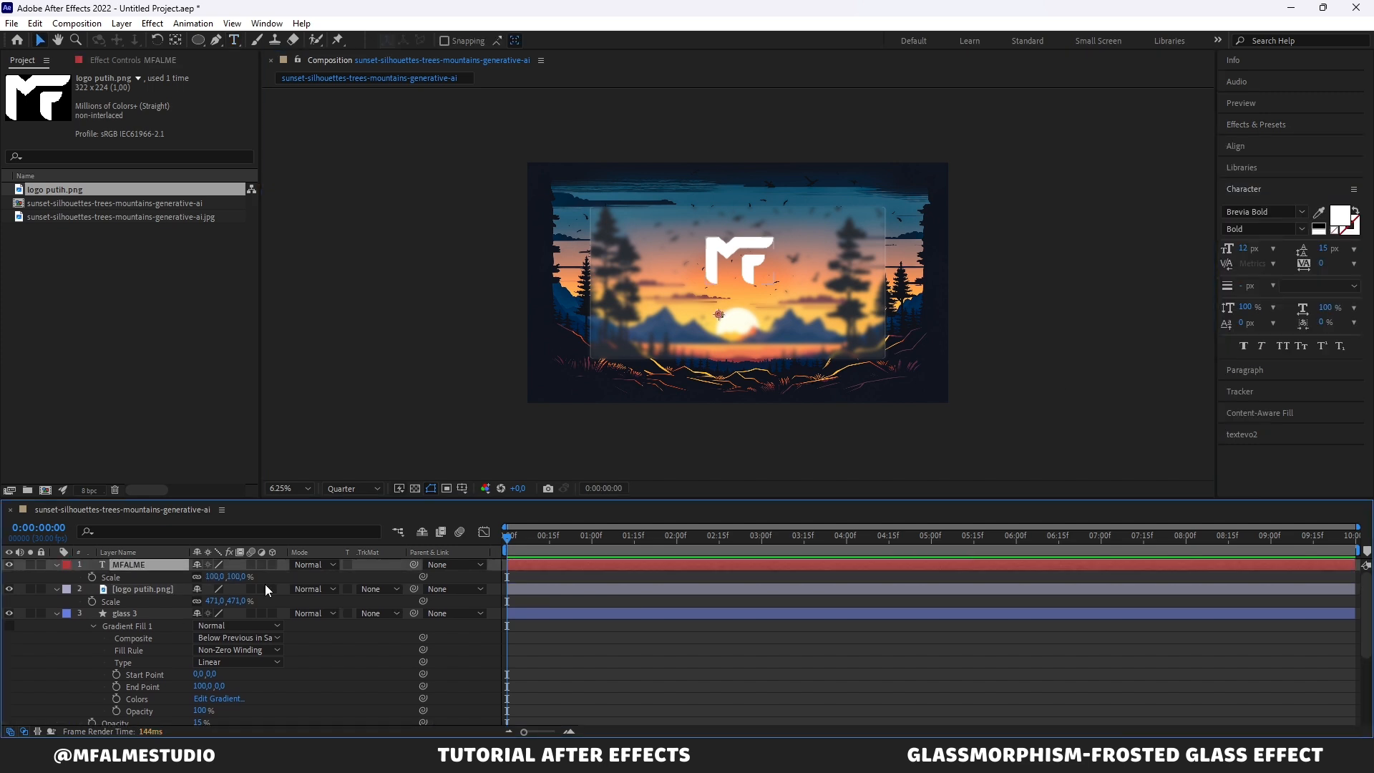
Step: Add the title text "MFALME STUDIO", center it horizontally in the composition, and position it under the logo
type("STUDIO")
scroll(737, 315, "up", 1)
left_click(1236, 146)
left_click(1255, 183)
left_click_drag(737, 331, 737, 294)
left_click_drag(755, 239, 755, 209)
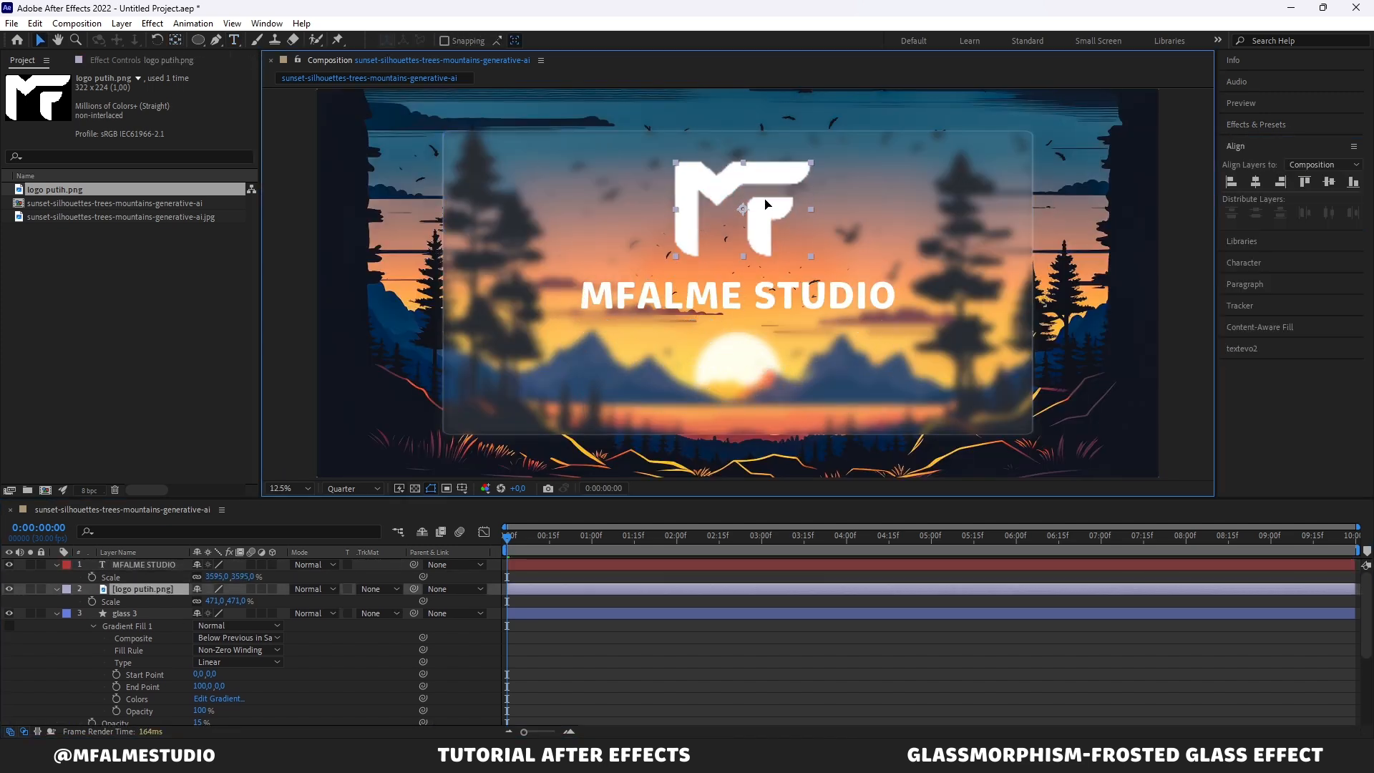
Step: Duplicate the title text layer, move the copy lower, and change its text to "Tutorial Motion Graphic"
left_click(958, 324)
scroll(750, 274, "up", 1)
left_click(727, 307)
key("ctrl+d")
left_click_drag(727, 307, 727, 417)
double_click(727, 417)
type("Tutorial Motion Graphic")
left_click(662, 297)
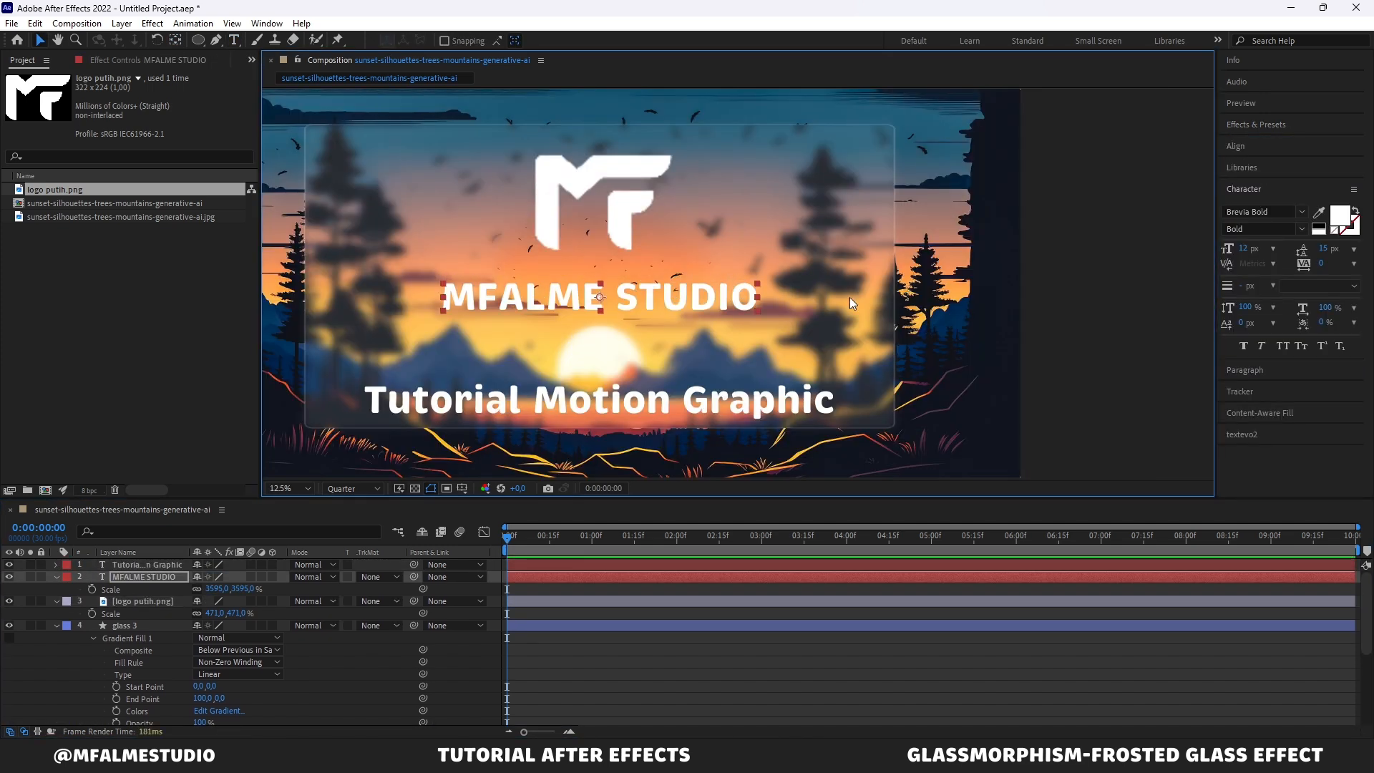
Step: Rearrange the logo and the two text lines vertically within the glass panel
left_click_drag(662, 298, 662, 340)
left_click_drag(613, 206, 613, 223)
left_click_drag(644, 339, 644, 313)
Step: Give the "Tutorial Motion Graphic" text a black 000000 stroke of 0,8 px, fill over stroke
left_click(1319, 231)
left_click(651, 373)
left_click(1319, 225)
left_click(1340, 215)
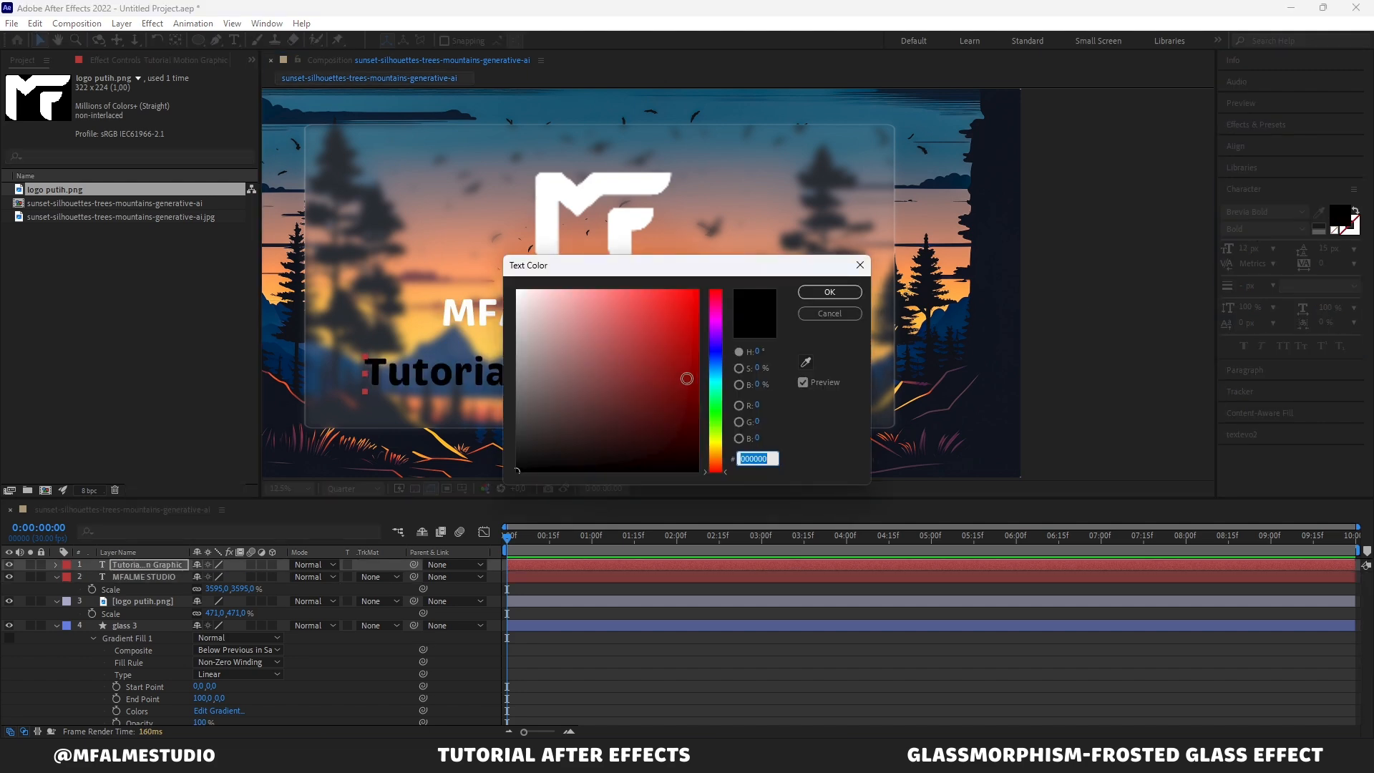
left_click(716, 457)
left_click(636, 294)
left_click(517, 290)
left_click(829, 292)
left_click(1355, 230)
left_click(1319, 227)
left_click(1047, 303)
scroll(845, 312, "down", 1)
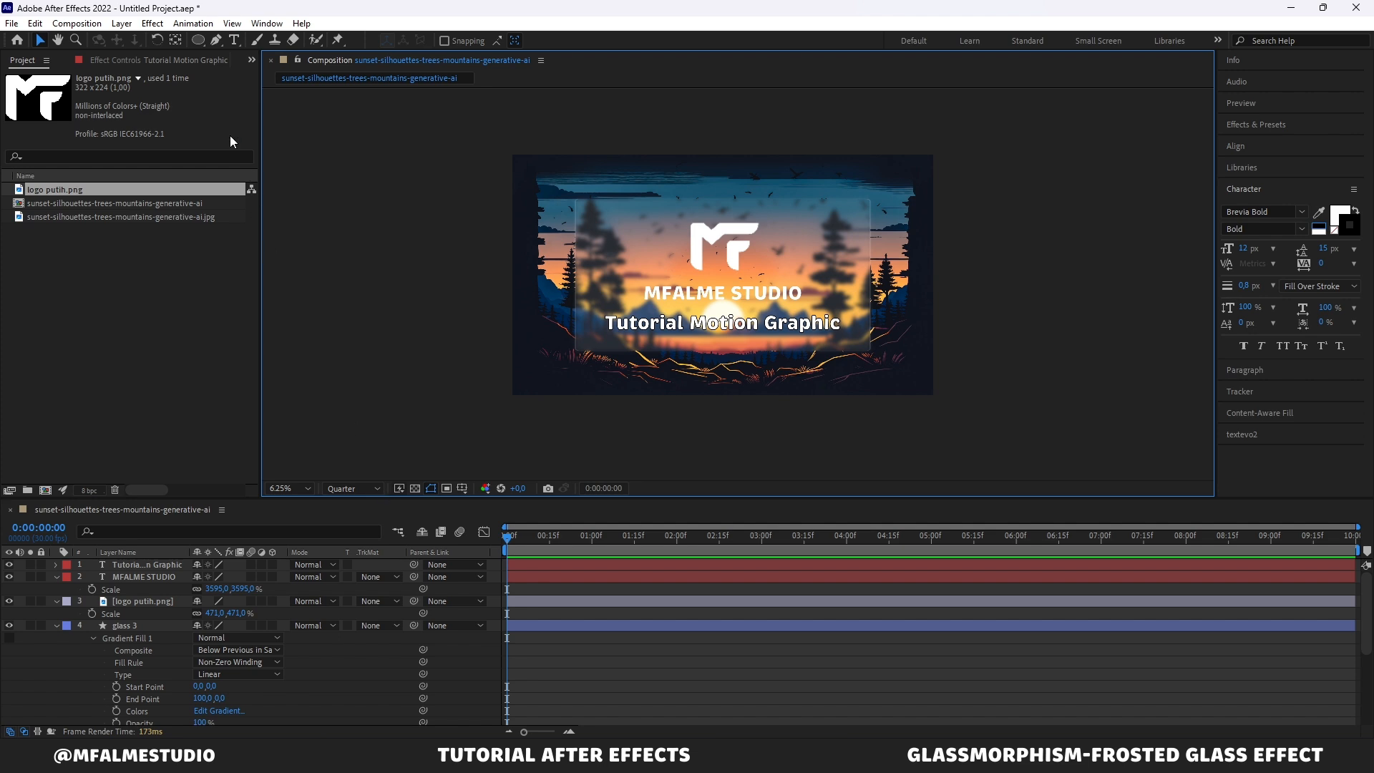
Step: Create a new Null Object layer in the composition
left_click(121, 22)
mouse_move(147, 40)
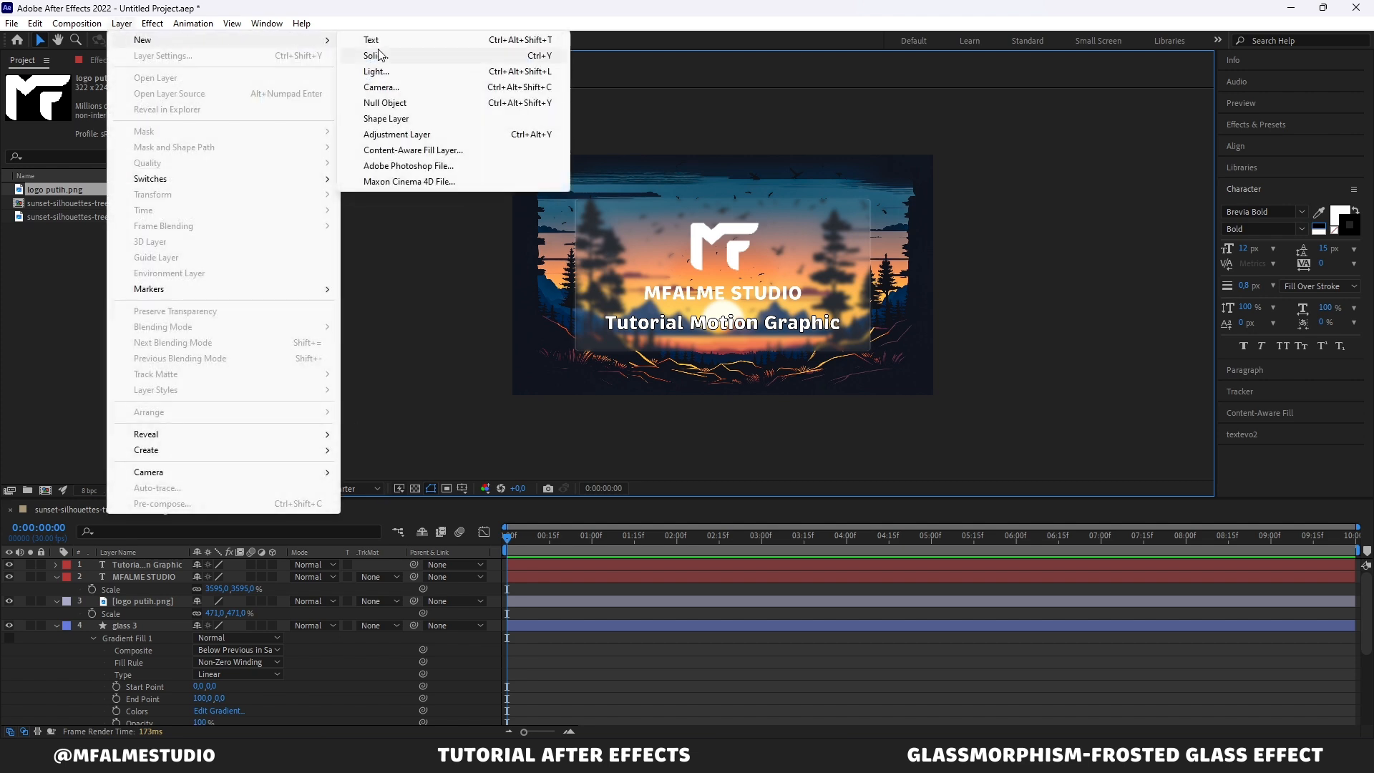
left_click(414, 103)
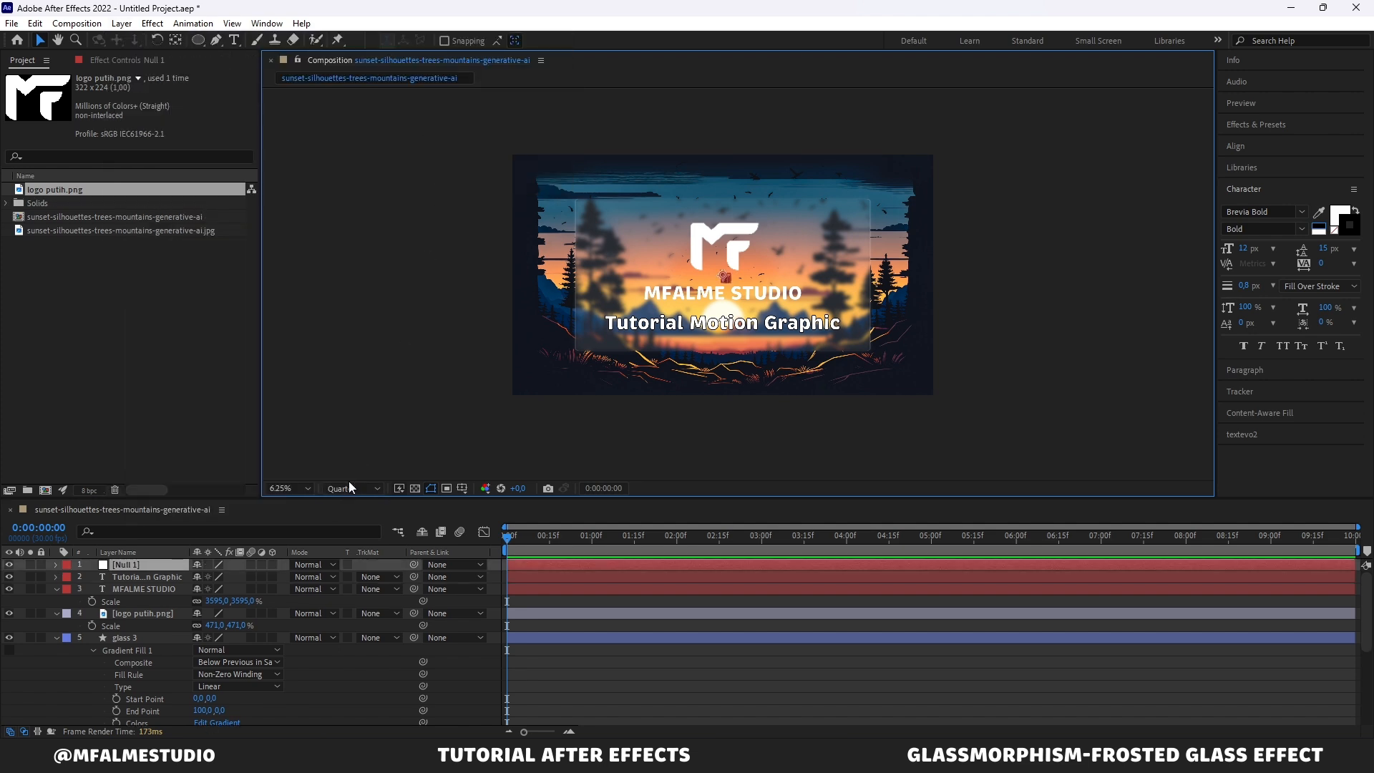
Step: Select the text, logo and glass layers and parent them all to Null 1
left_click(158, 577)
scroll(139, 647, "down", 4)
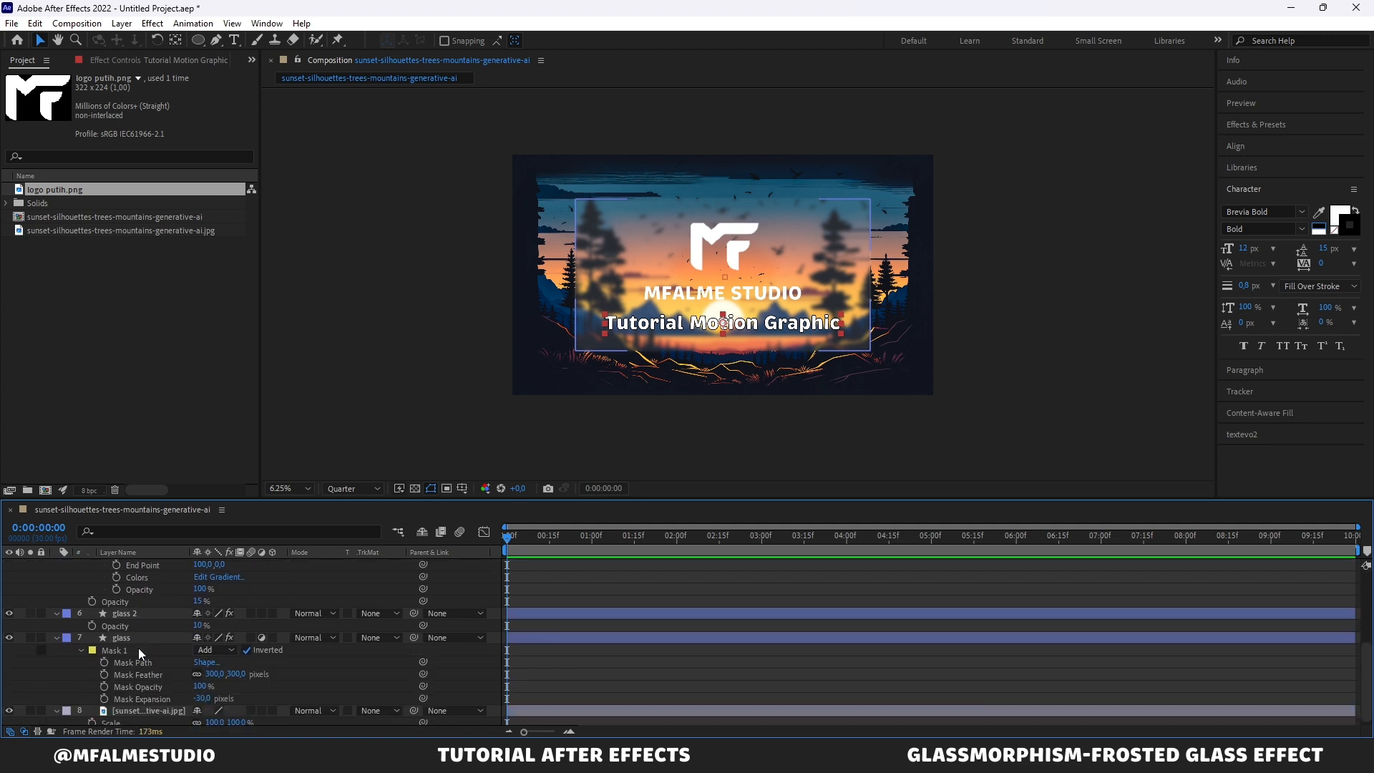
scroll(139, 646, "down", 1)
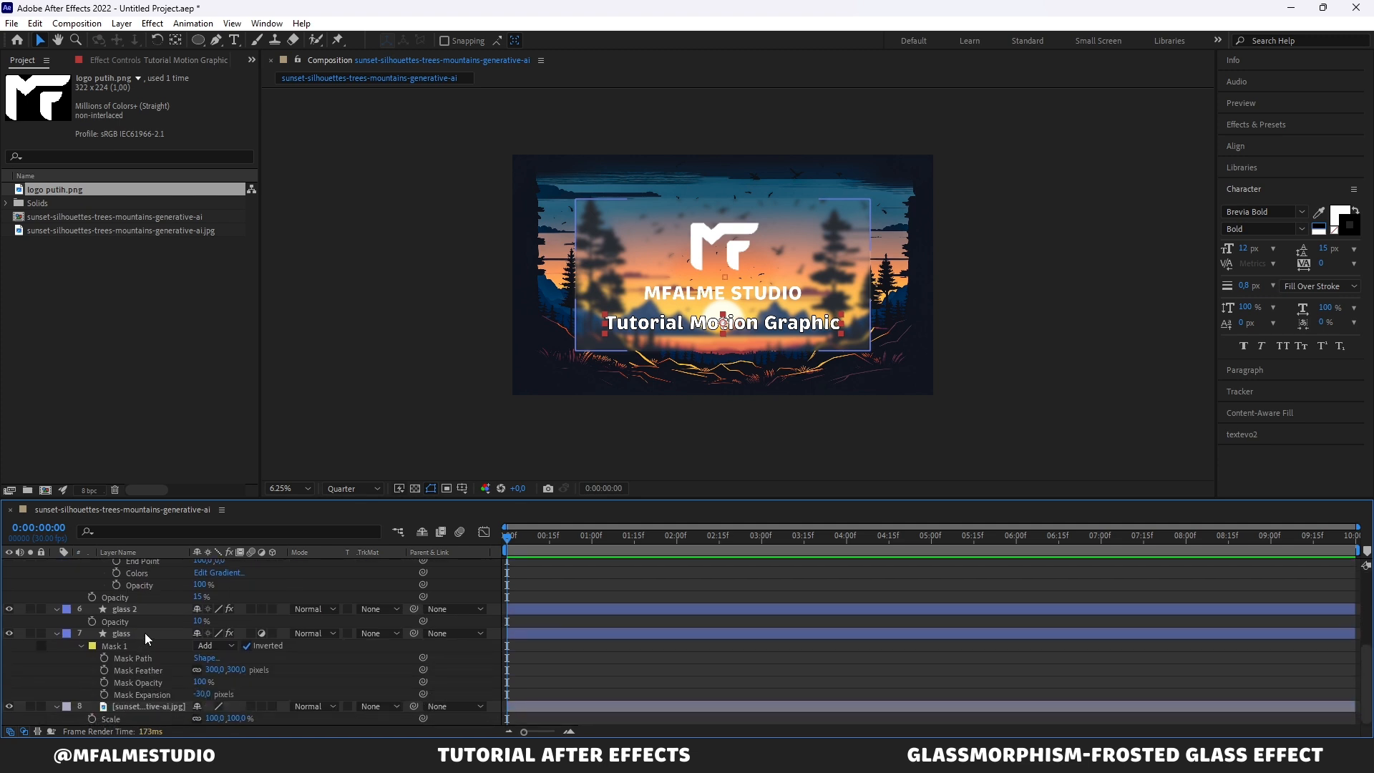
left_click(145, 633, "shift")
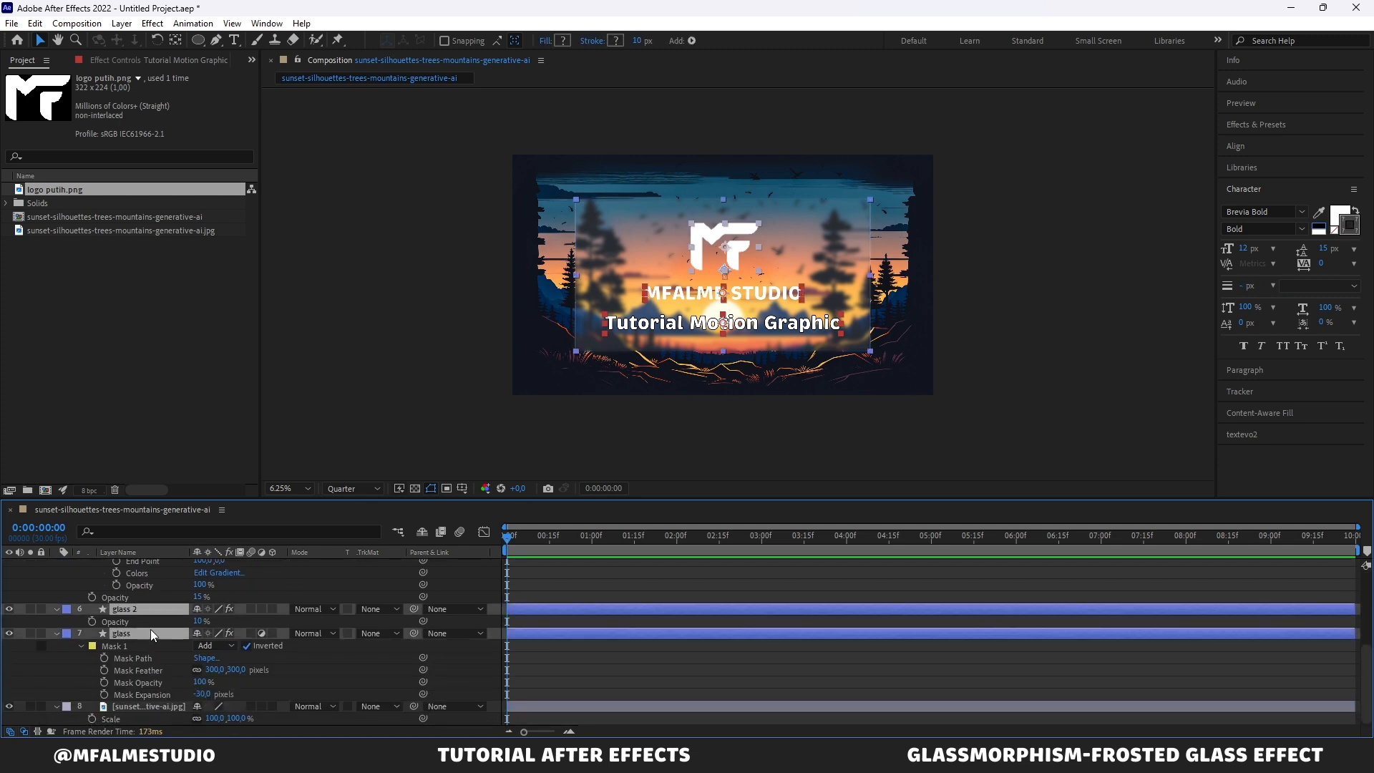
scroll(150, 629, "up", 4)
scroll(150, 629, "up", 1)
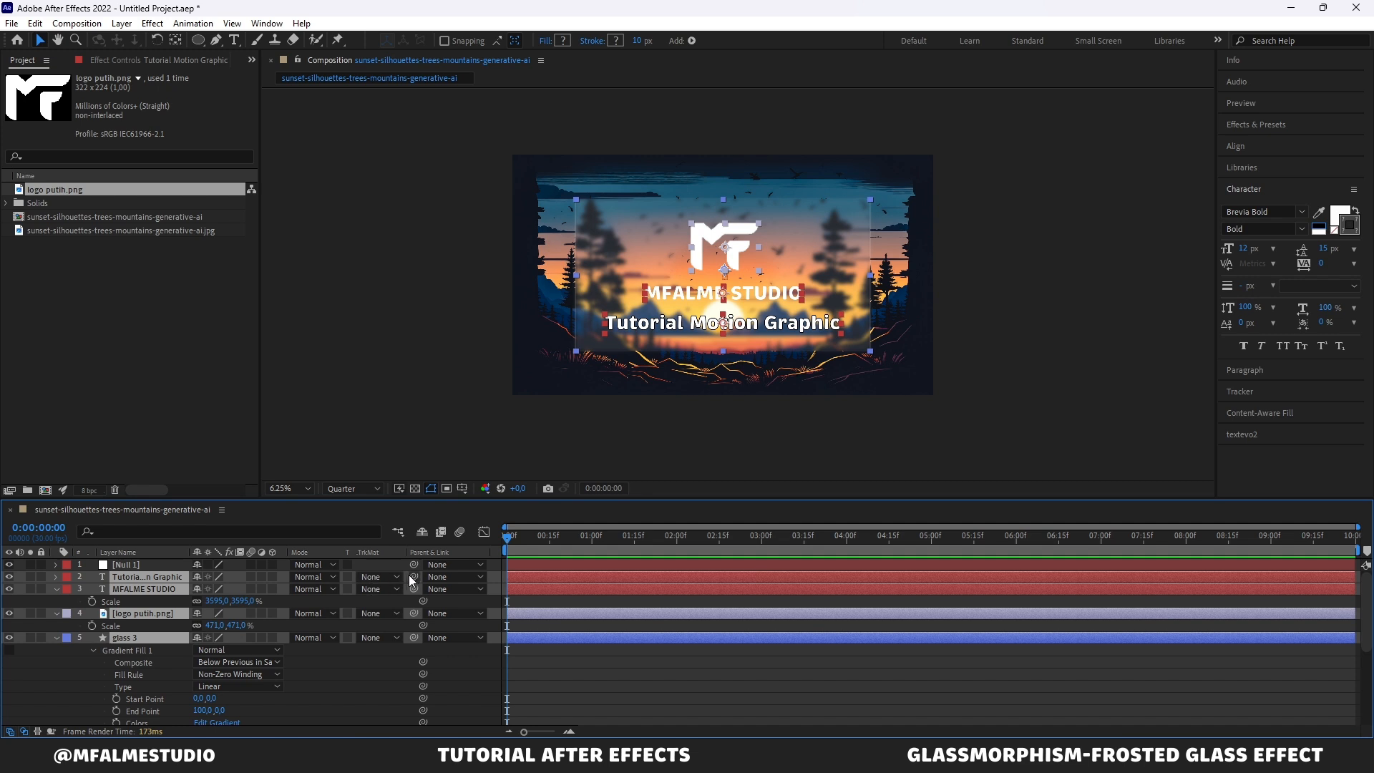
left_click_drag(413, 577, 145, 564)
left_click(617, 570)
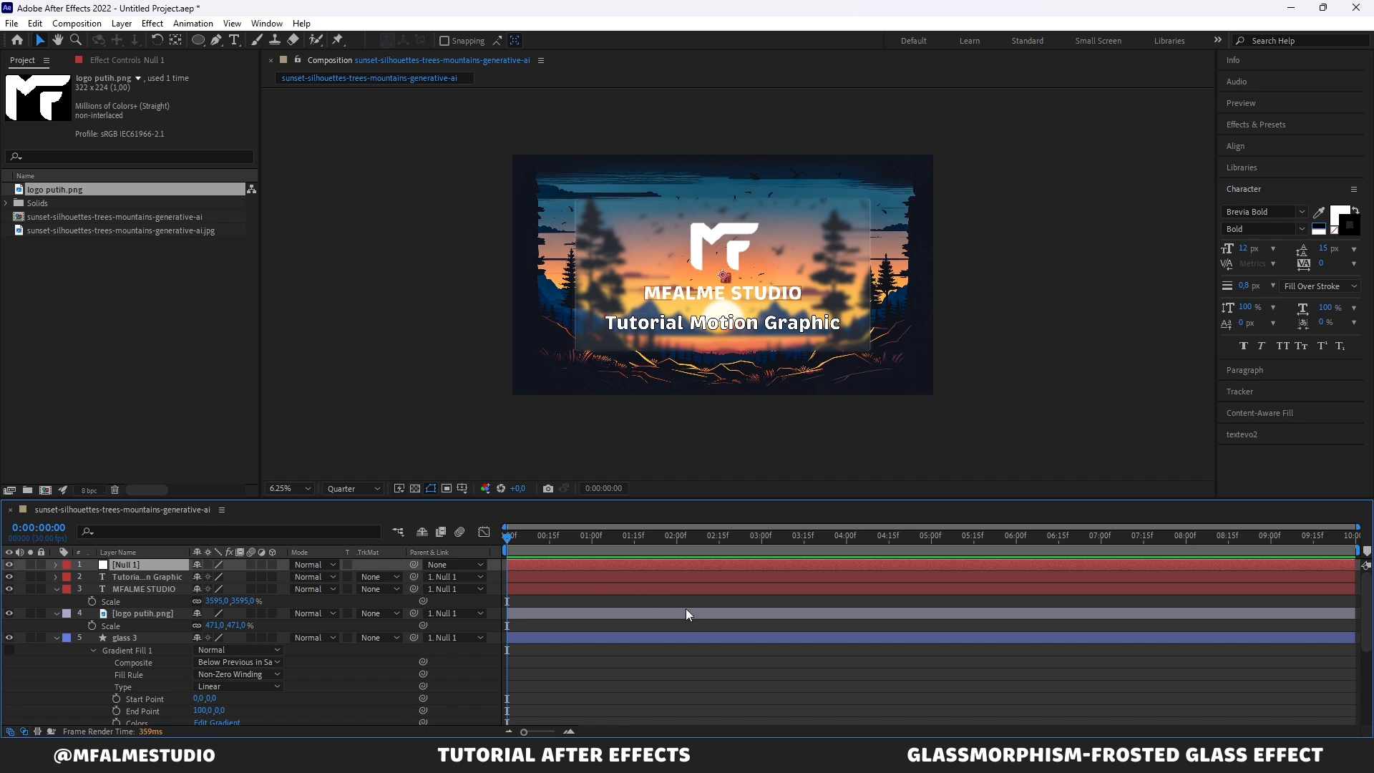
Step: Keyframe Null 1's rotation at 0:00:03:00 and set its rotation to 180° at the start
key("r")
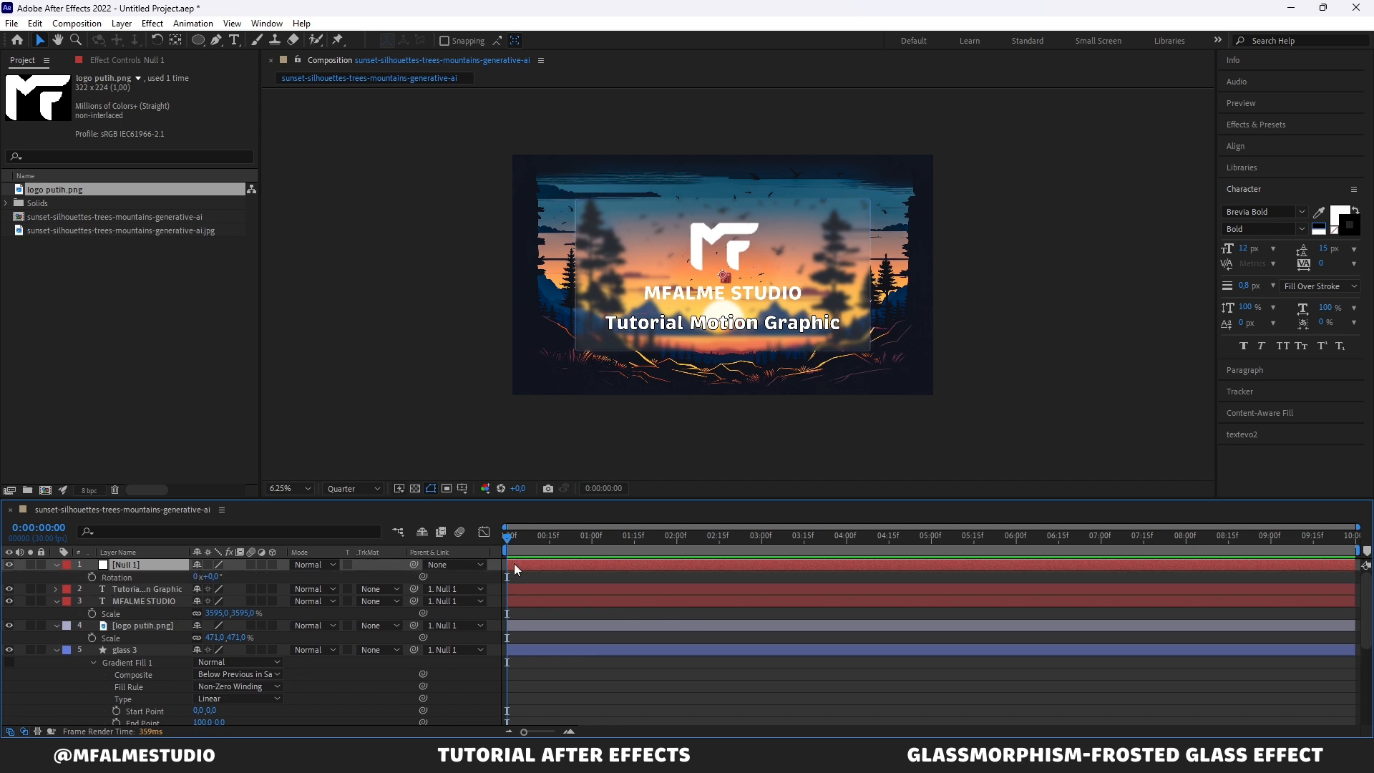
left_click_drag(624, 539, 762, 547)
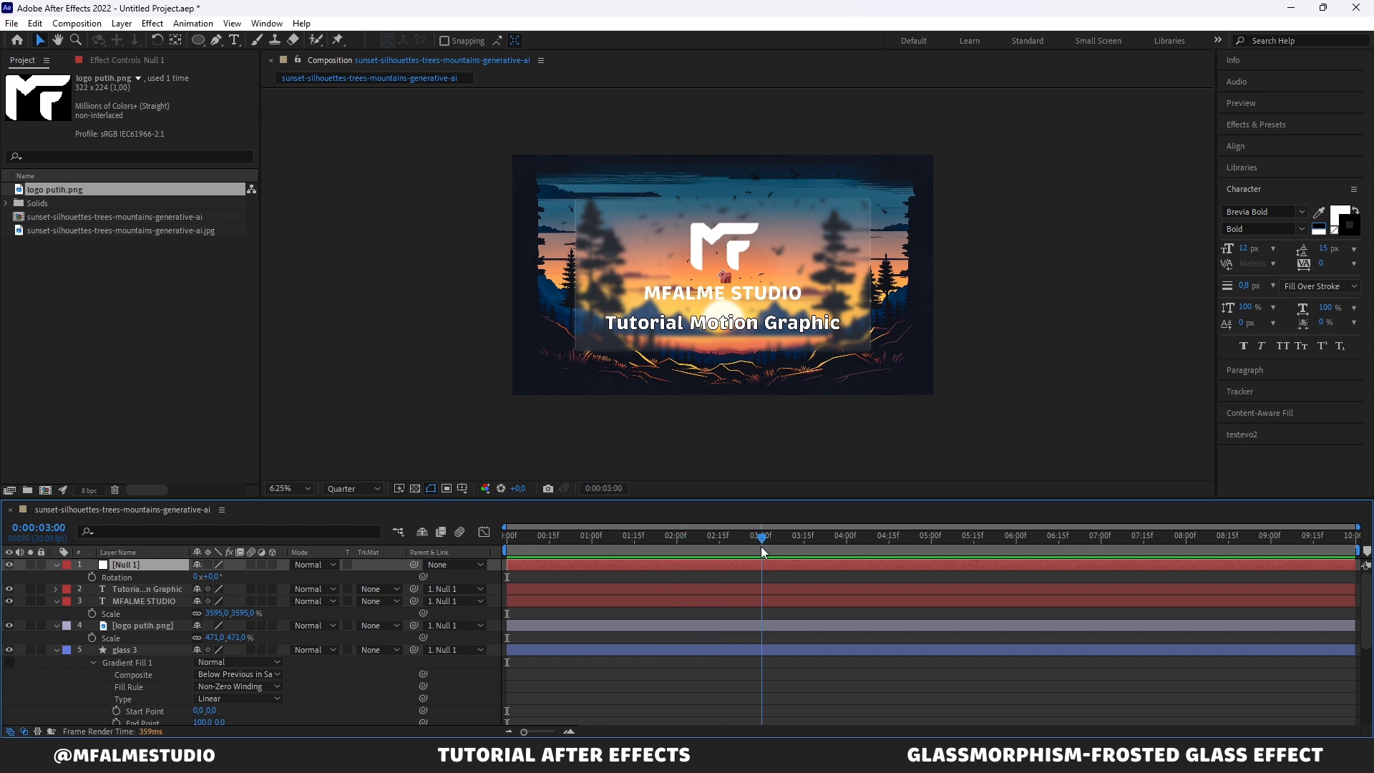
left_click(88, 575)
left_click_drag(618, 543, 491, 544)
left_click(213, 575)
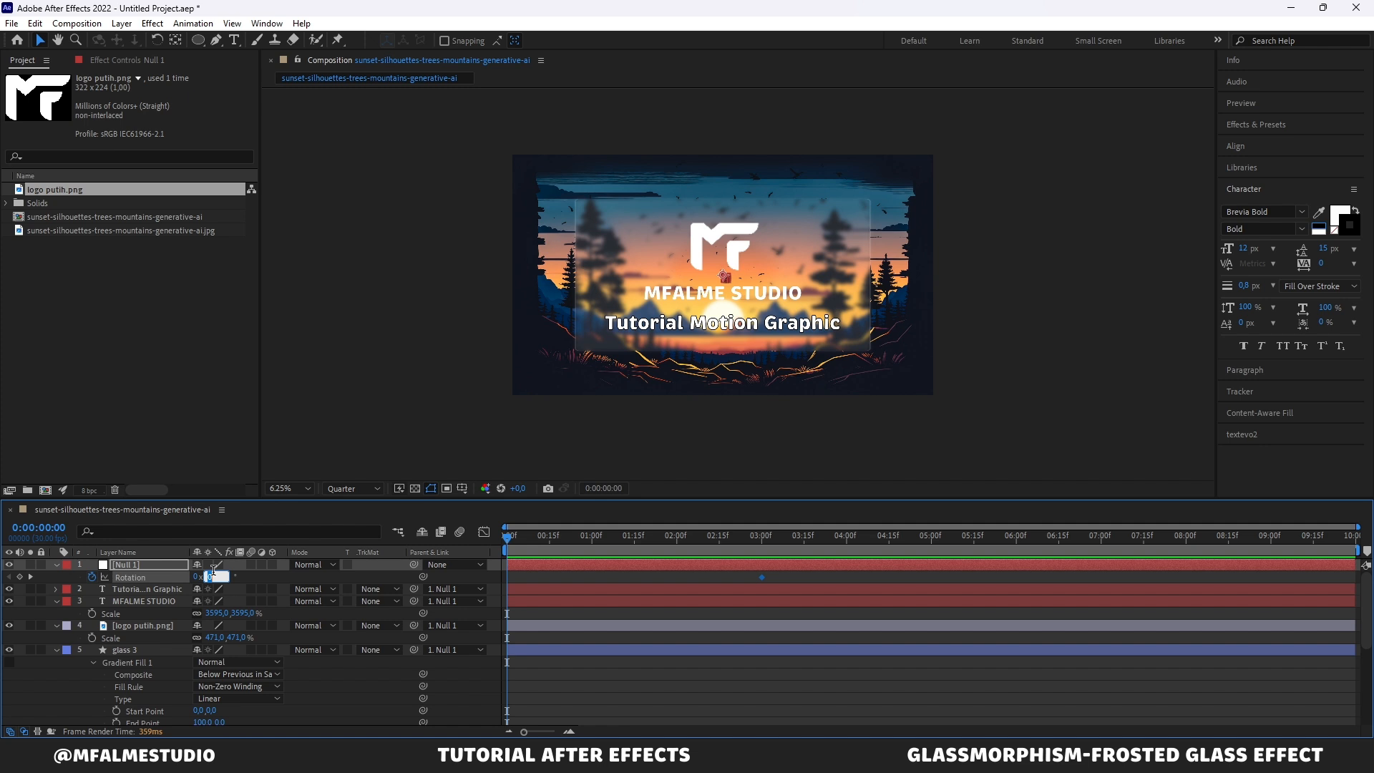
key("Return")
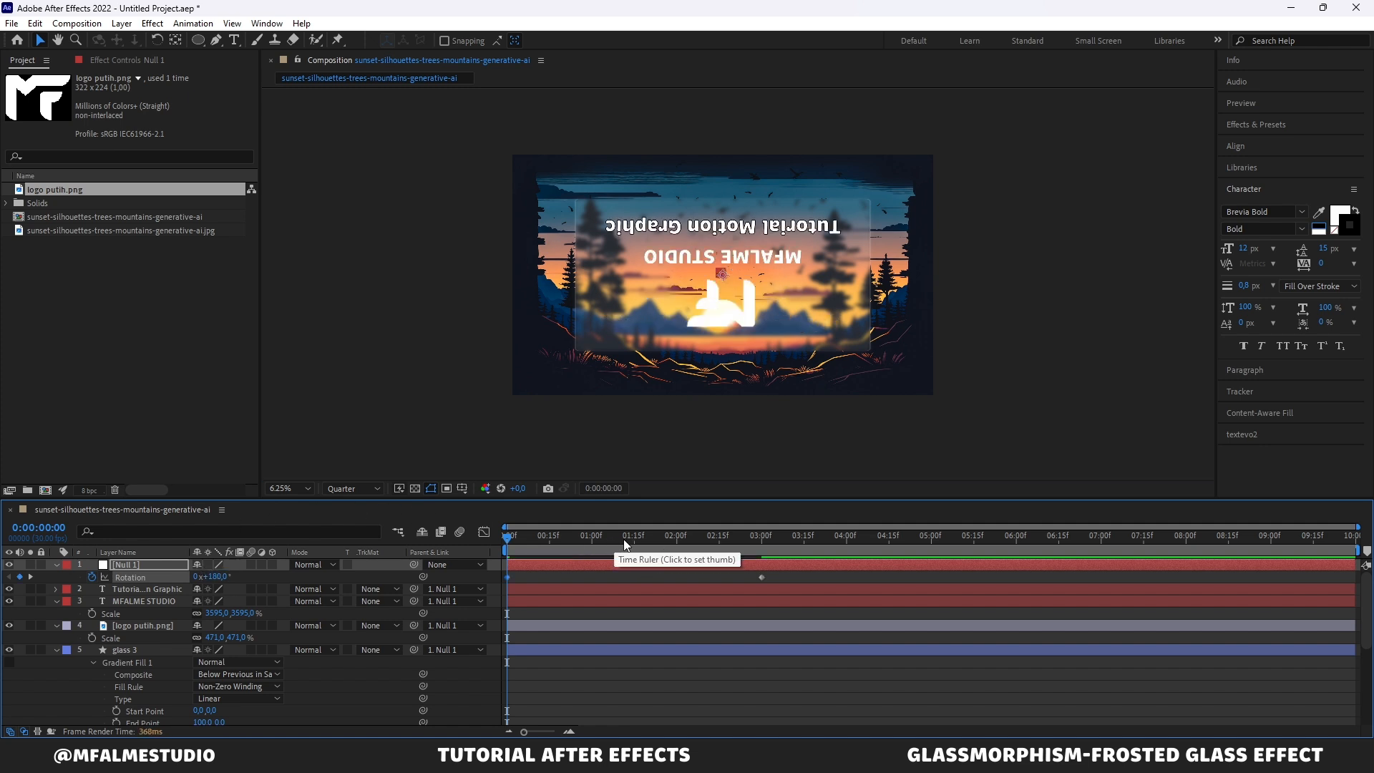
Step: Reveal opacity on all parented layers and add opacity keyframes at 0:00:01:15
key("t")
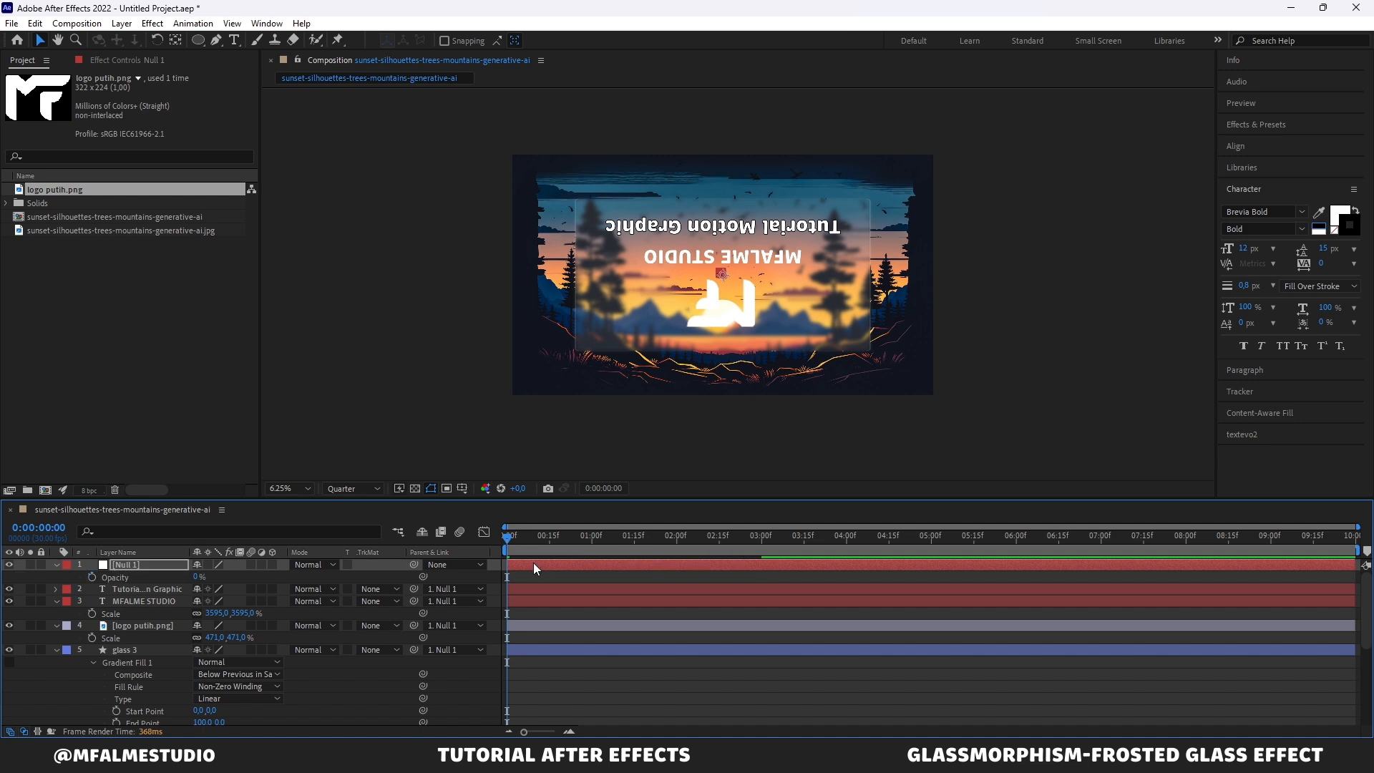
key("shift+r")
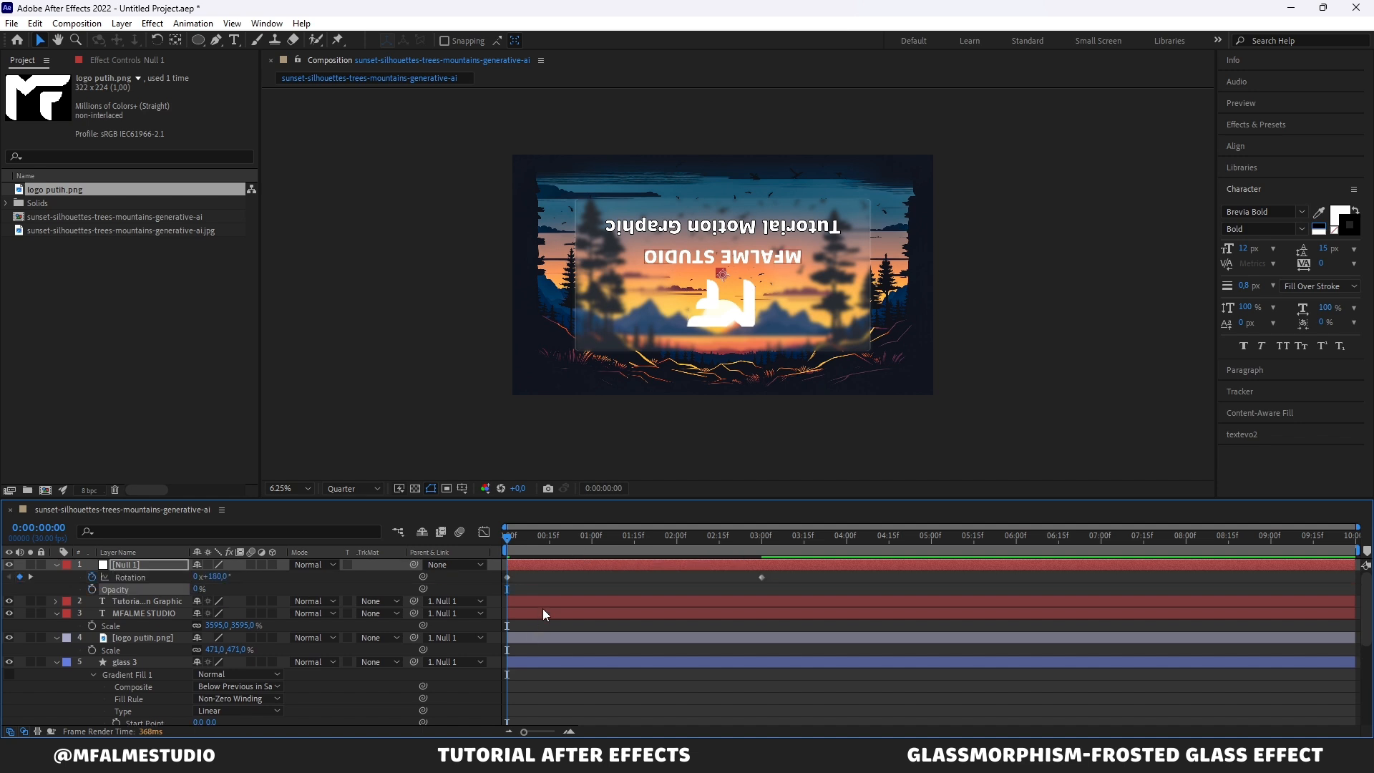
mouse_move(617, 535)
left_mouse_down()
mouse_move(634, 537)
mouse_move(598, 537)
mouse_move(634, 548)
left_mouse_up()
scroll(594, 601, "down", 2)
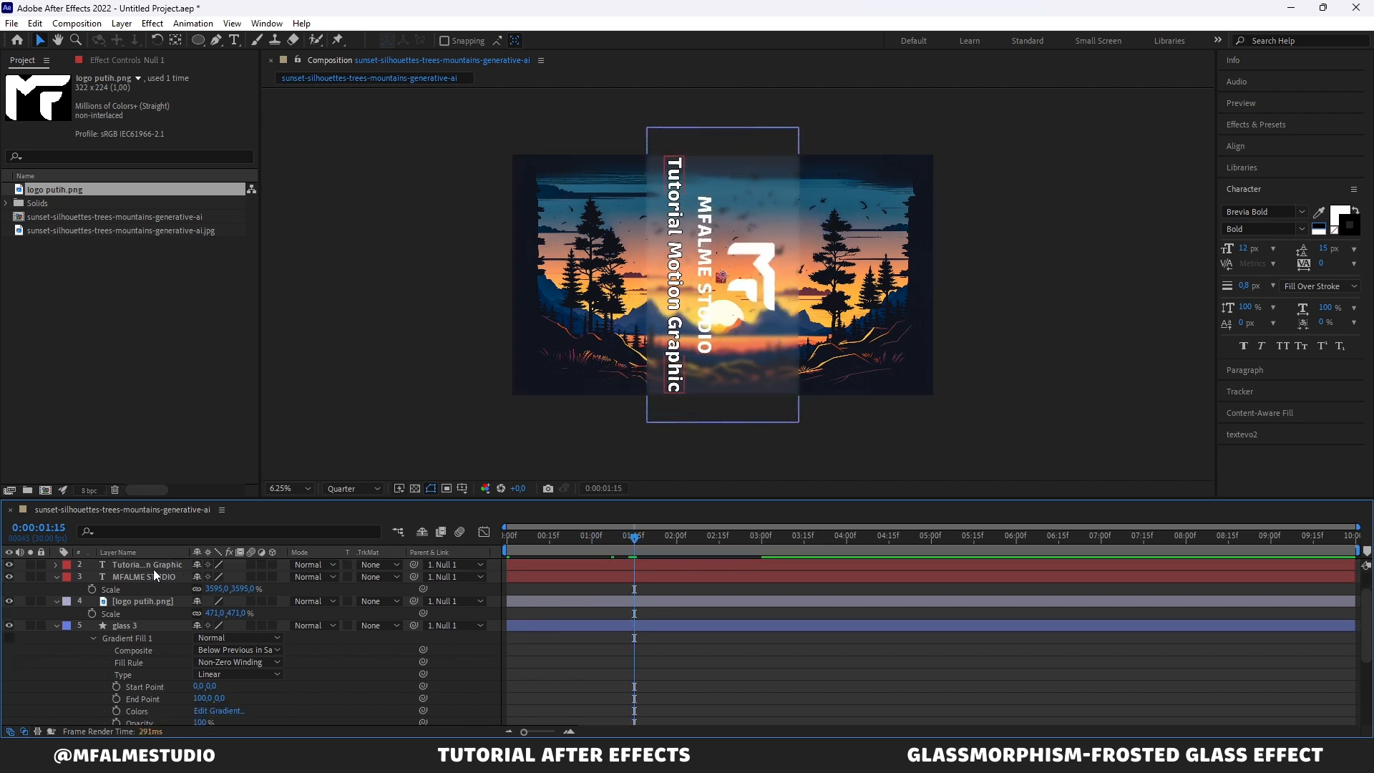
left_click(57, 626)
left_click(58, 602)
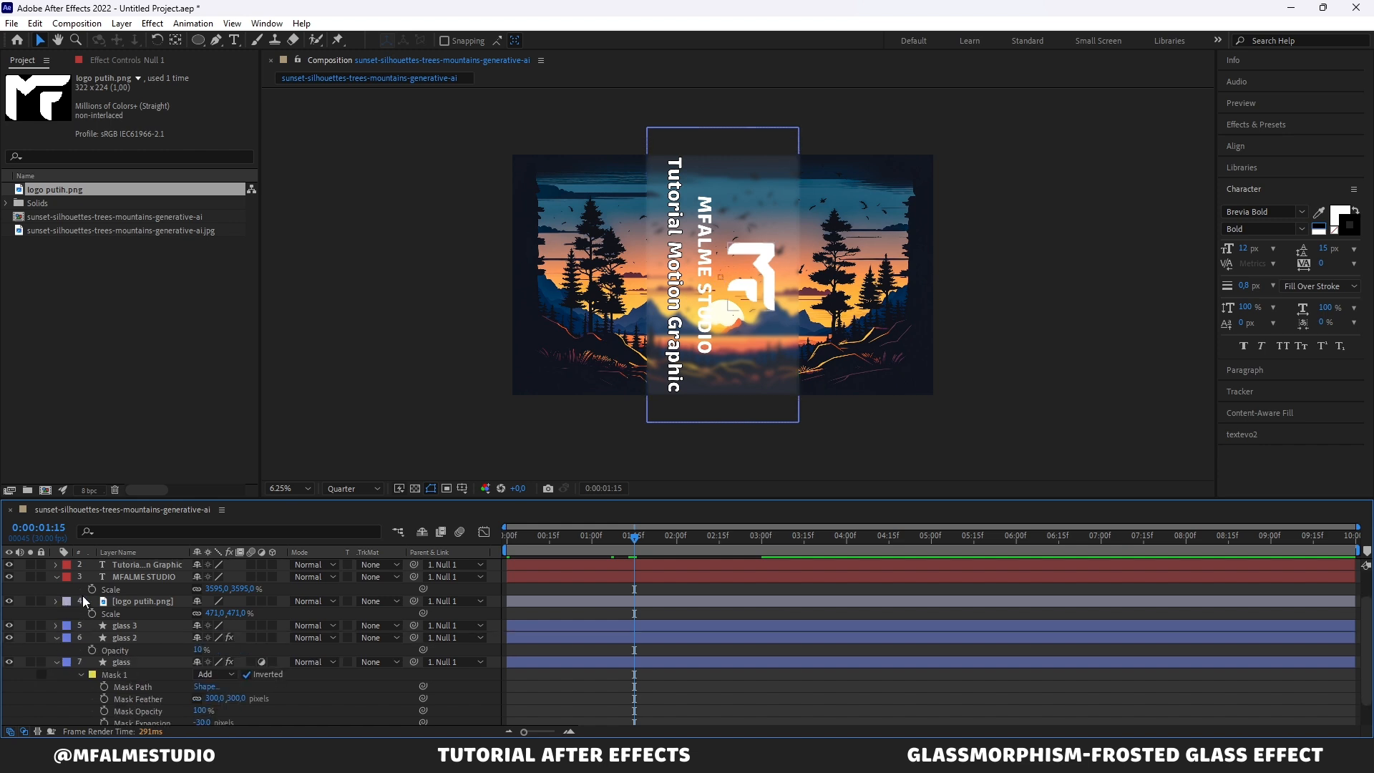
scroll(100, 594, "up", 2)
left_click(131, 600)
scroll(148, 658, "down", 3)
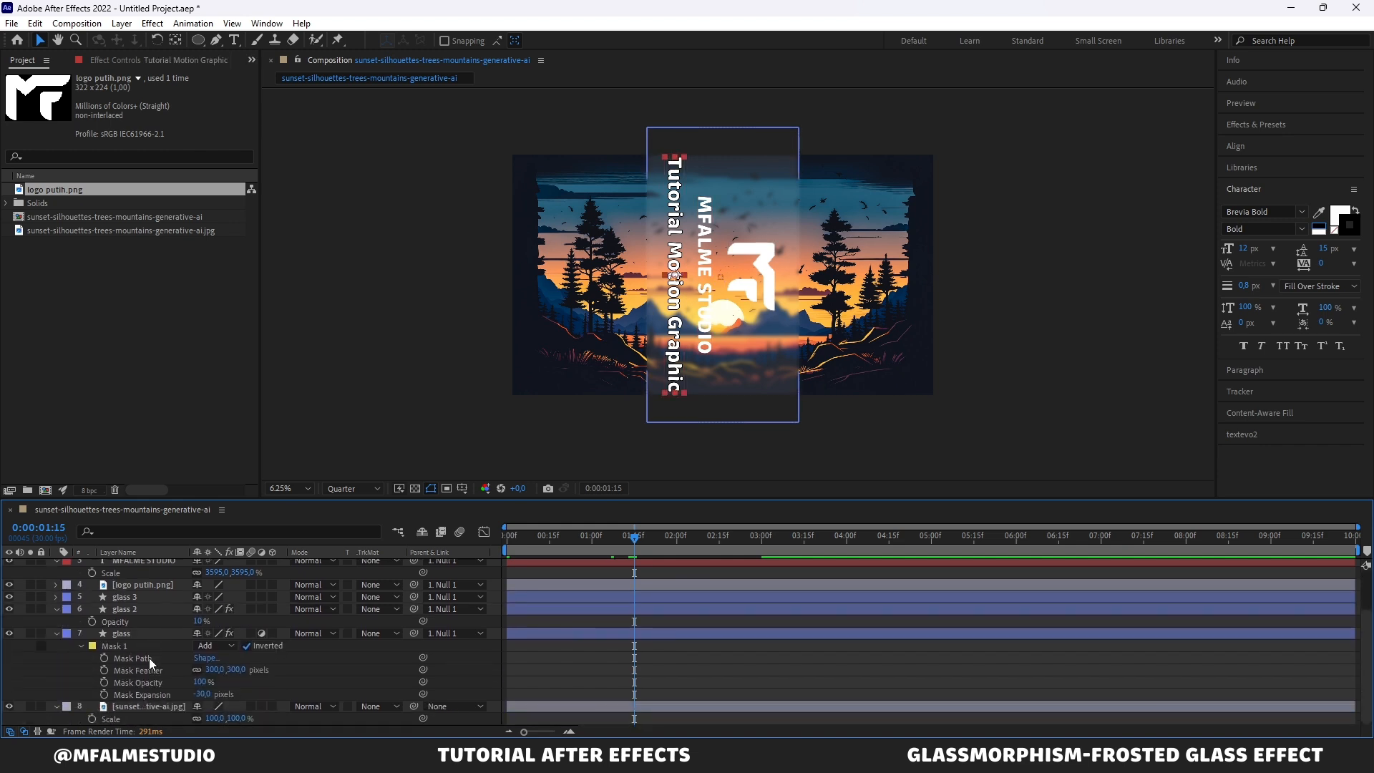
key("ctrl+a")
scroll(153, 633, "up", 3)
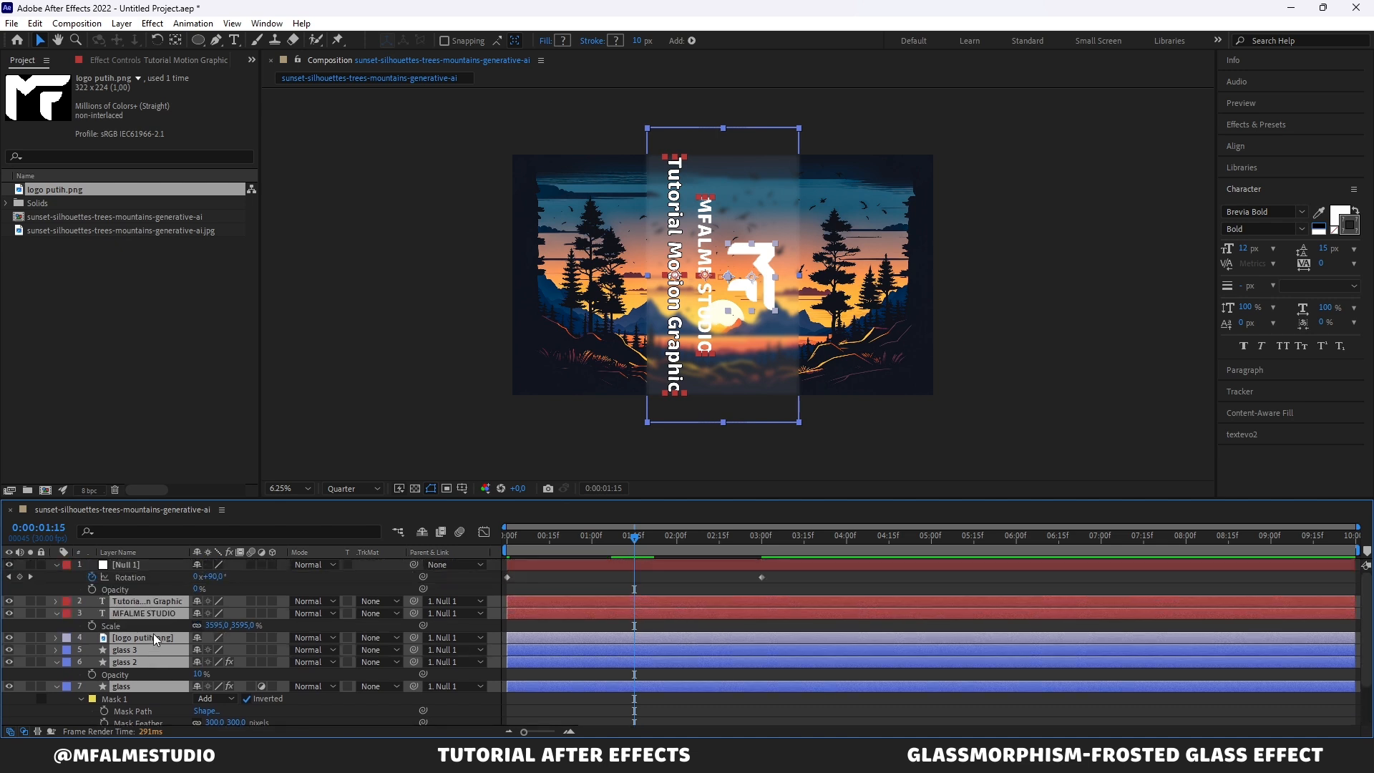
key("t")
scroll(426, 611, "down", 2)
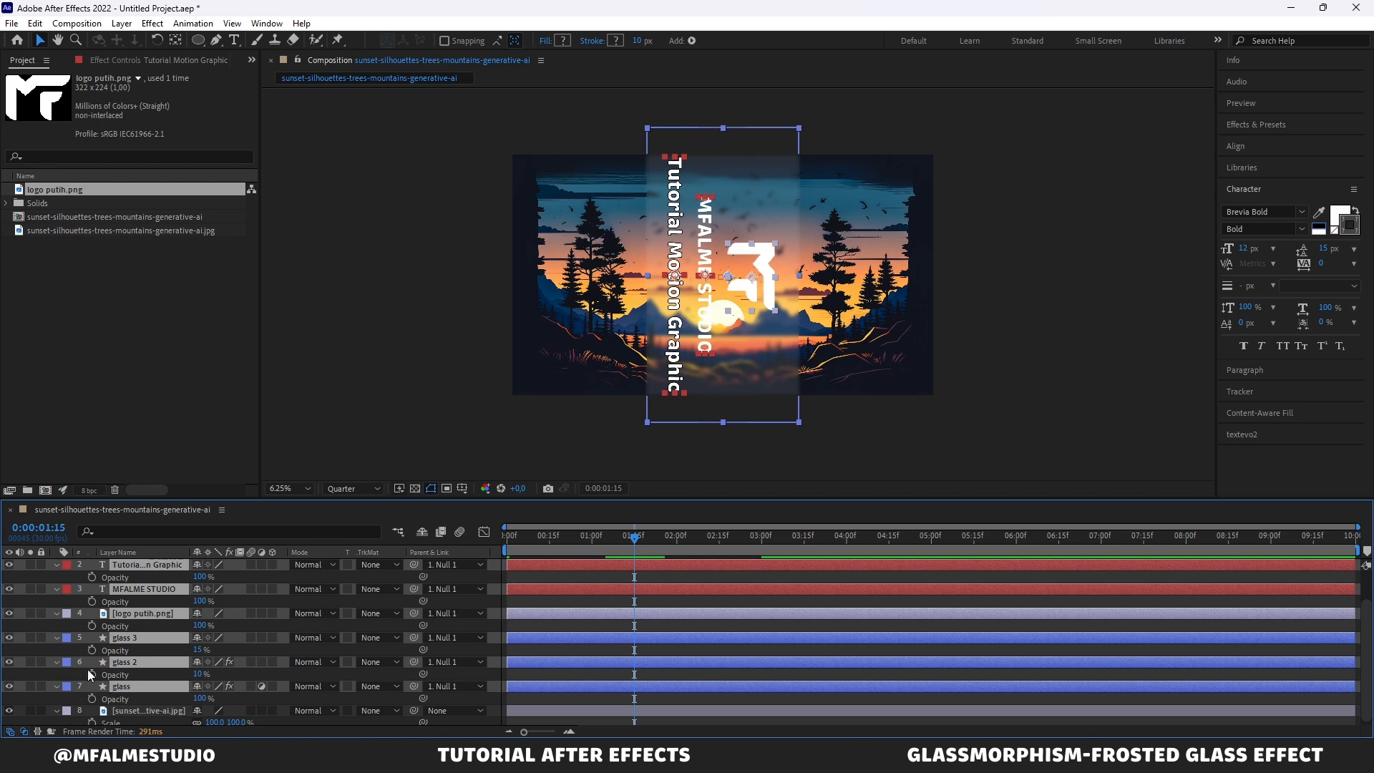
scroll(122, 620, "up", 2)
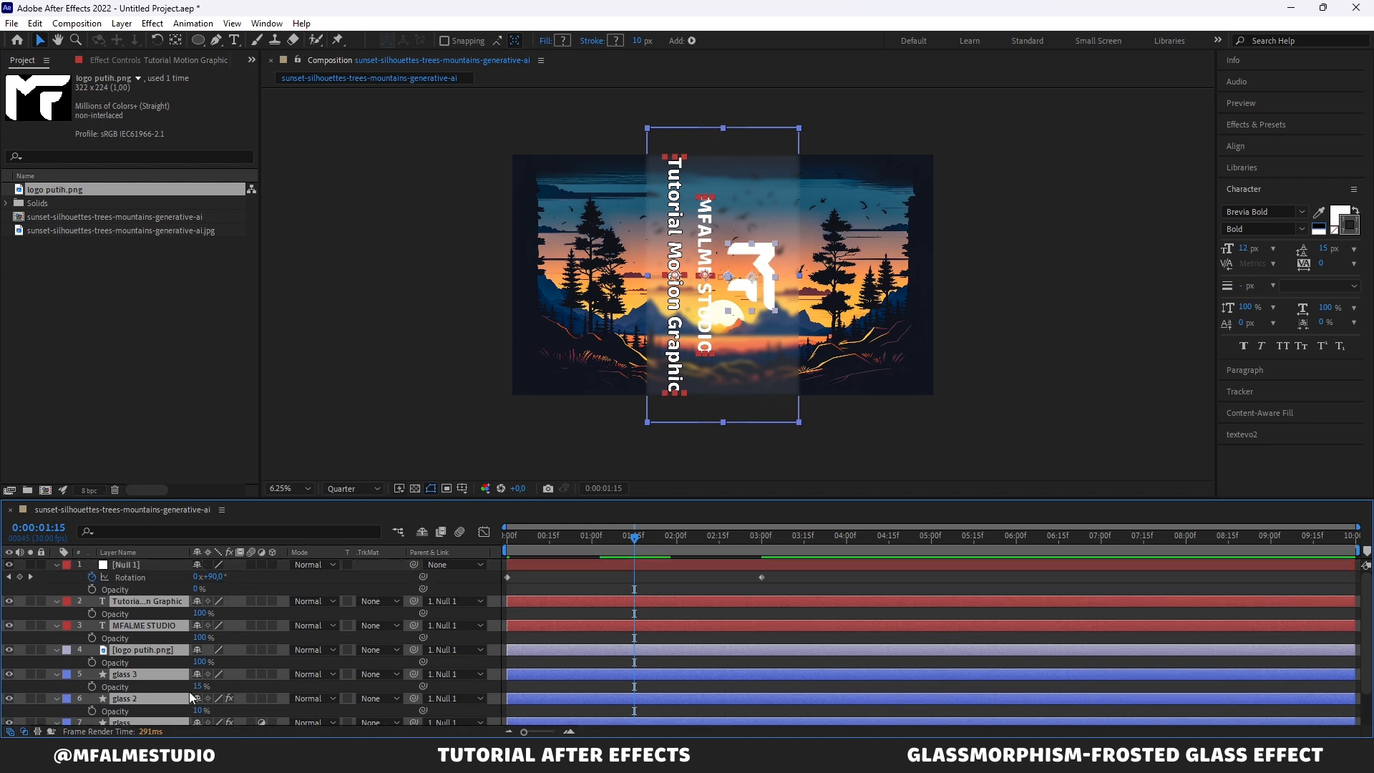
scroll(188, 691, "down", 2)
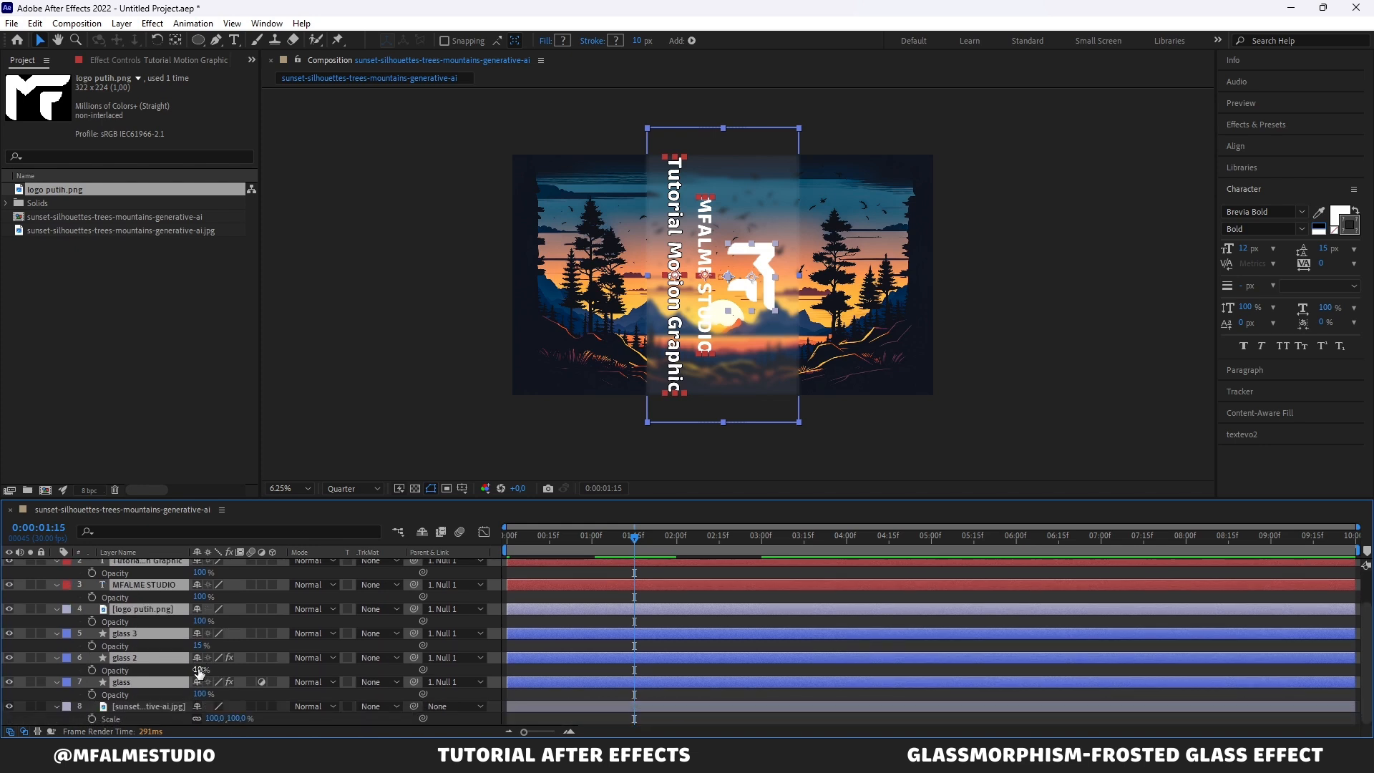
left_click(91, 694)
scroll(784, 601, "up", 2)
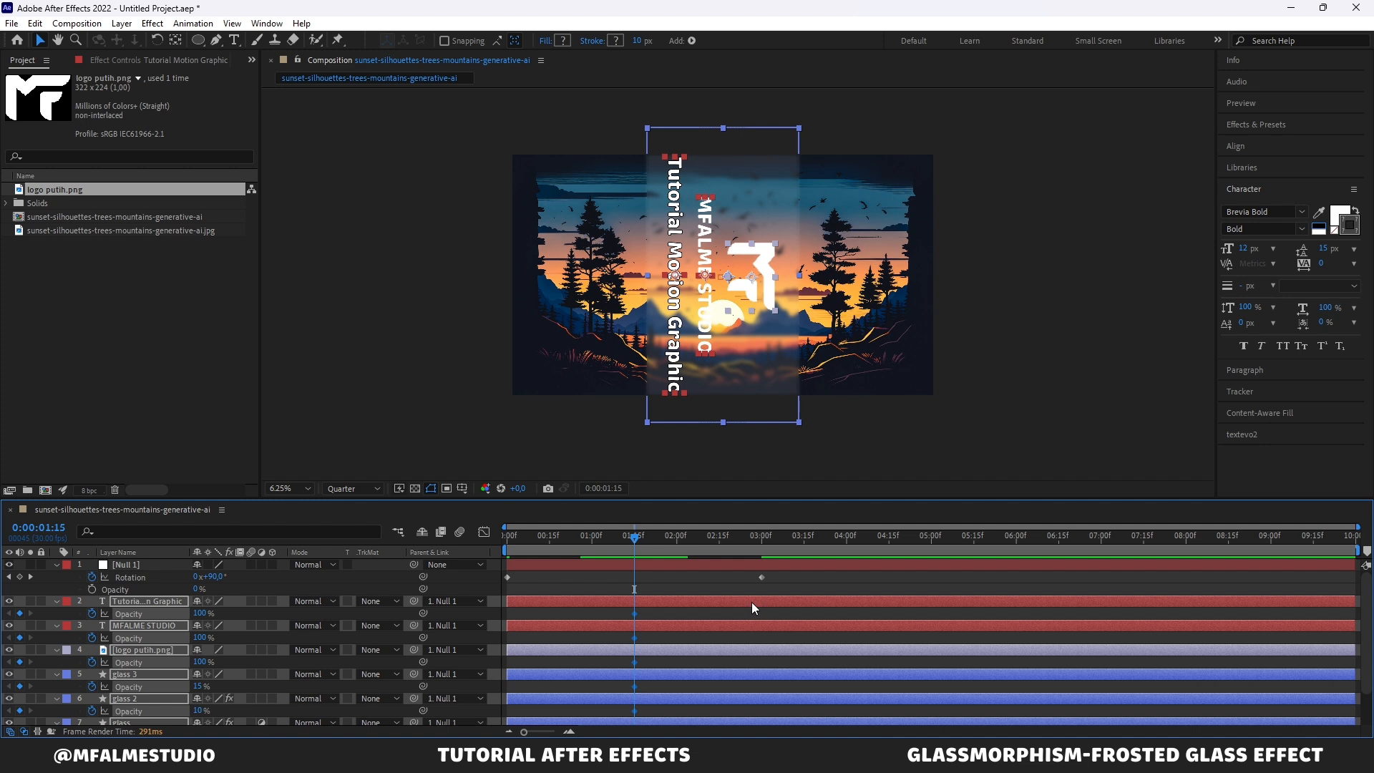
Step: Move the opacity keyframes to 0:00:03:00 and set the layers' opacity to 0 at 0:00:01:15
left_click_drag(638, 613, 771, 629)
left_click(200, 615)
type("0")
key("Return")
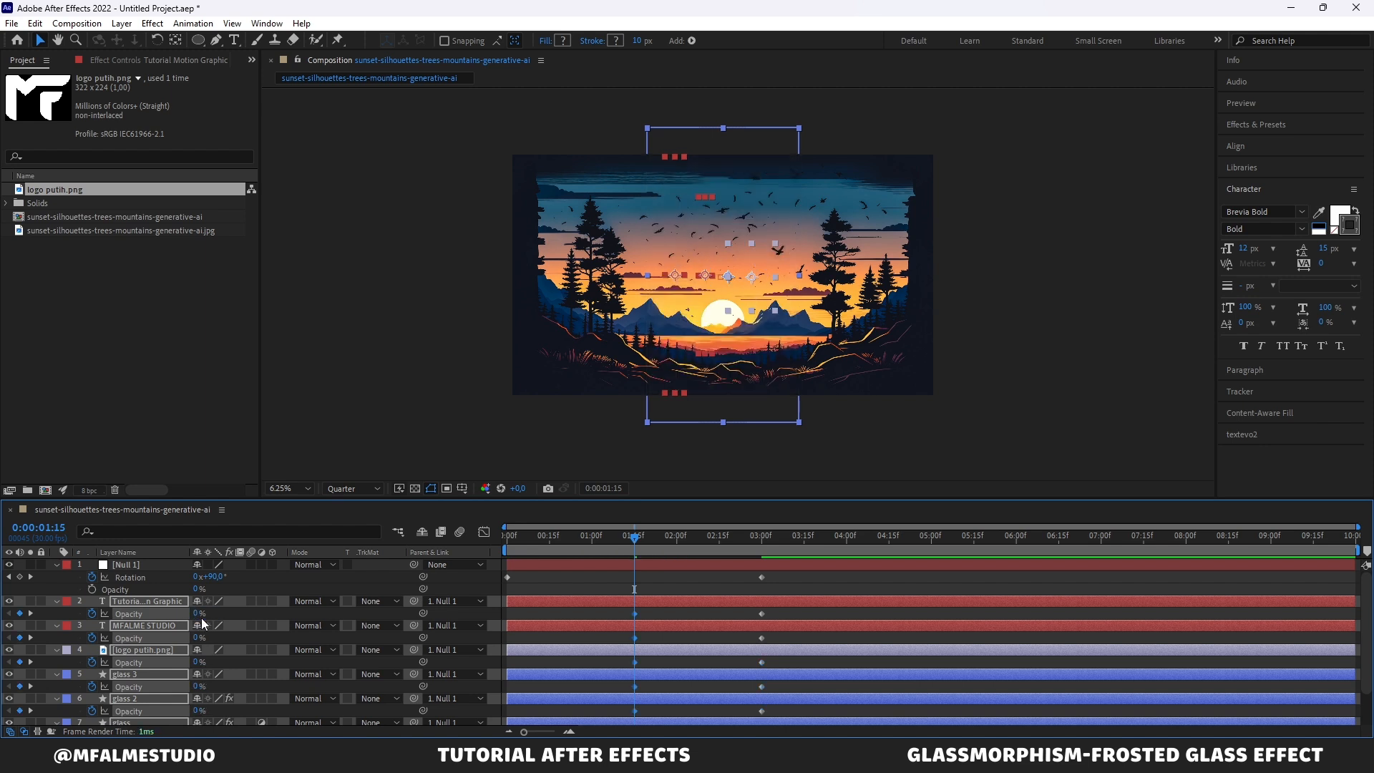
Step: Move the 0% opacity keyframes to the start and the ending rotation and opacity keyframes to 0:00:02:00
left_click_drag(635, 536, 547, 532)
scroll(602, 573, "down", 1)
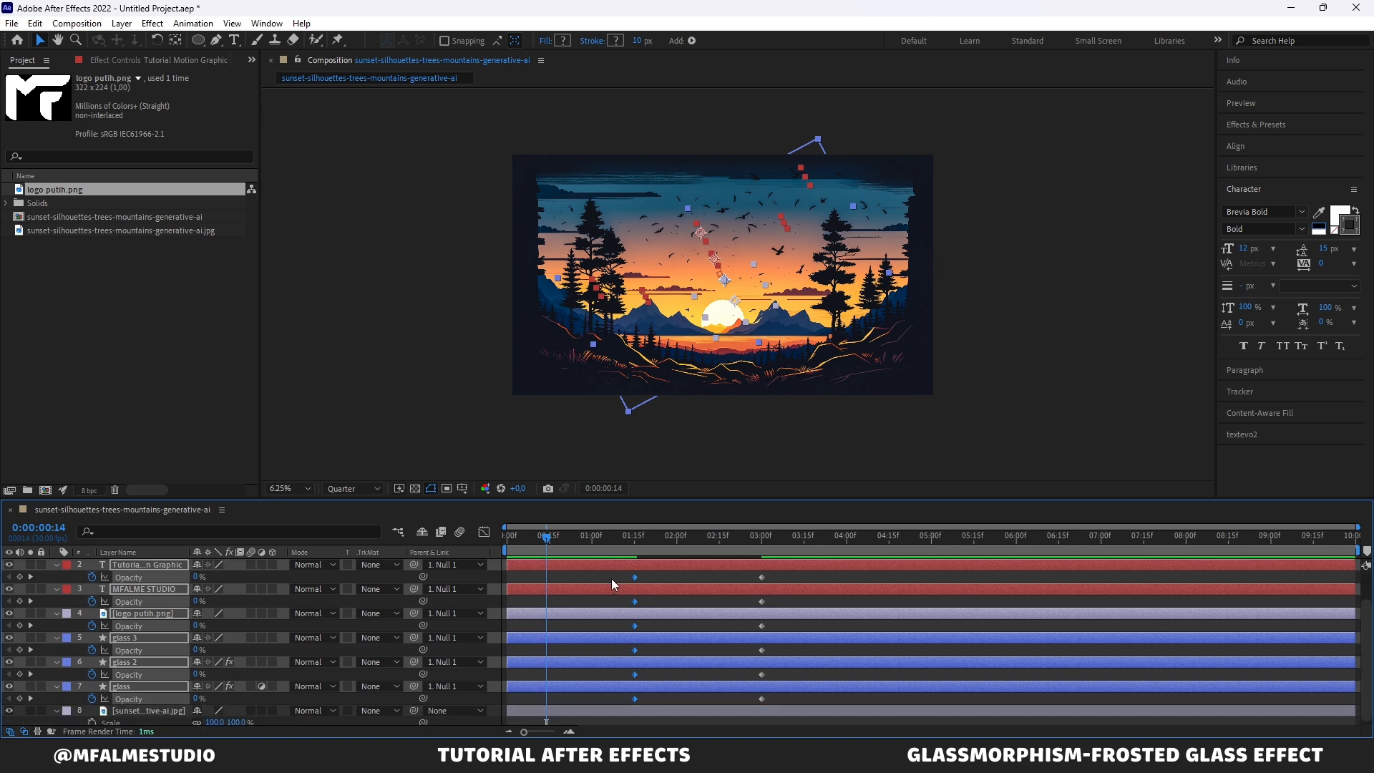
left_click_drag(636, 577, 512, 574)
scroll(669, 581, "up", 1)
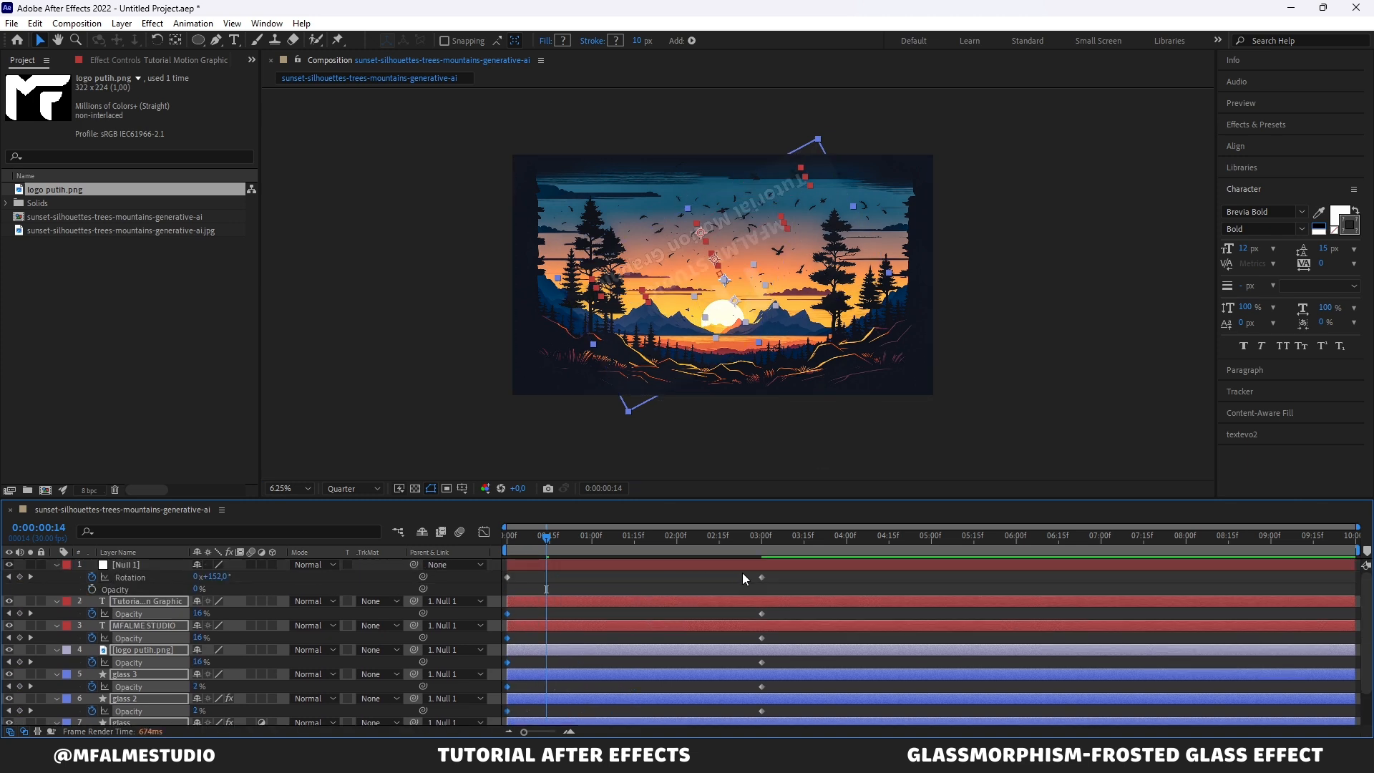
left_click_drag(748, 570, 677, 694)
left_click_drag(541, 542, 482, 535)
Step: Select all rotation and opacity keyframes and apply Easy Ease to them
left_click(556, 573)
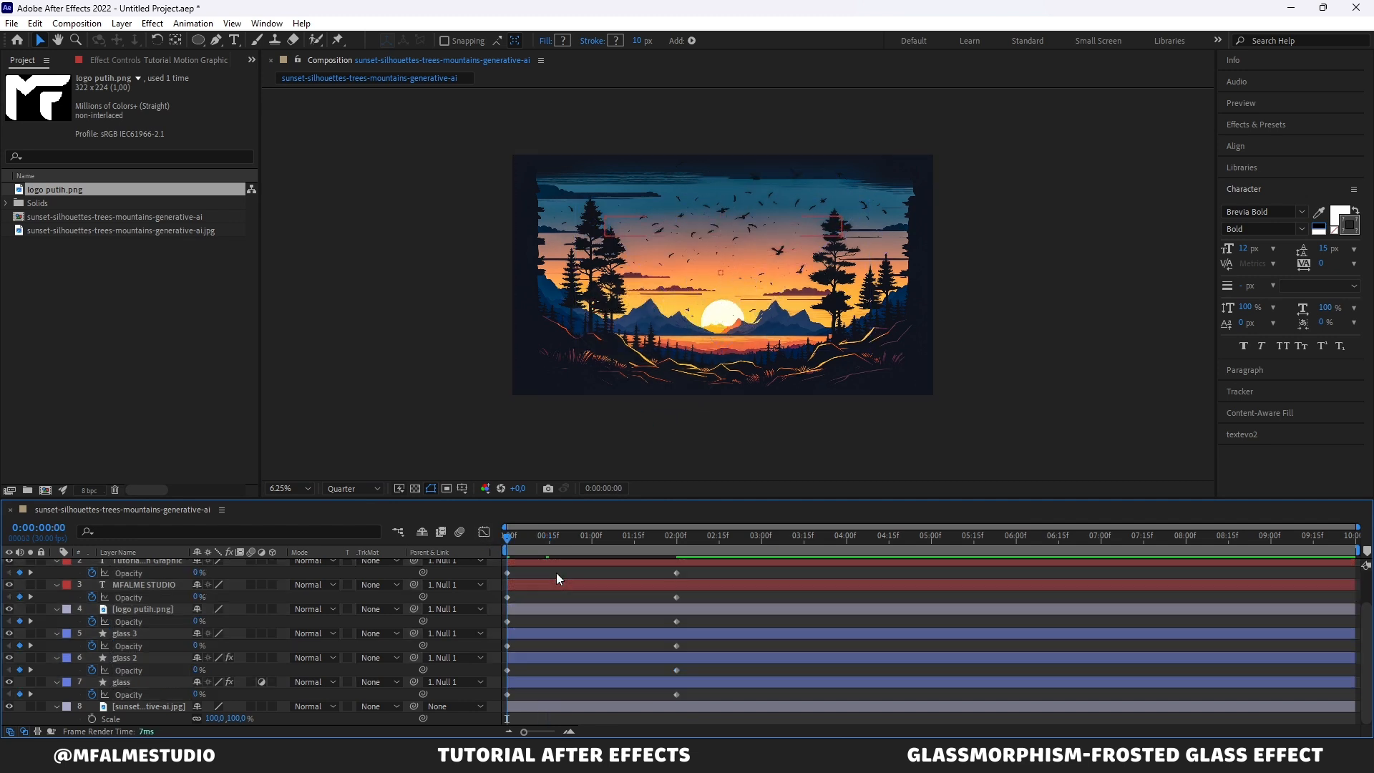
scroll(557, 573, "up", 1)
scroll(556, 573, "down", 1)
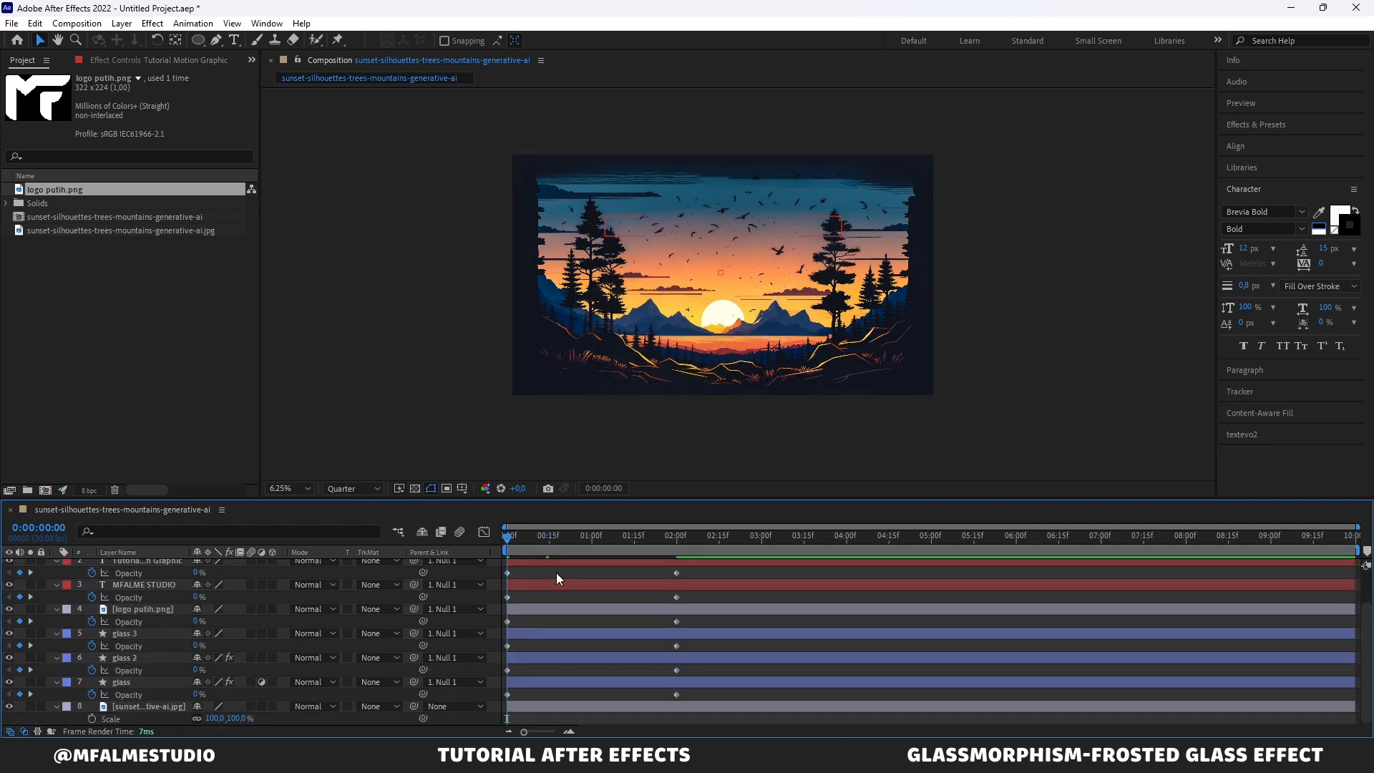
left_click_drag(702, 689, 499, 563)
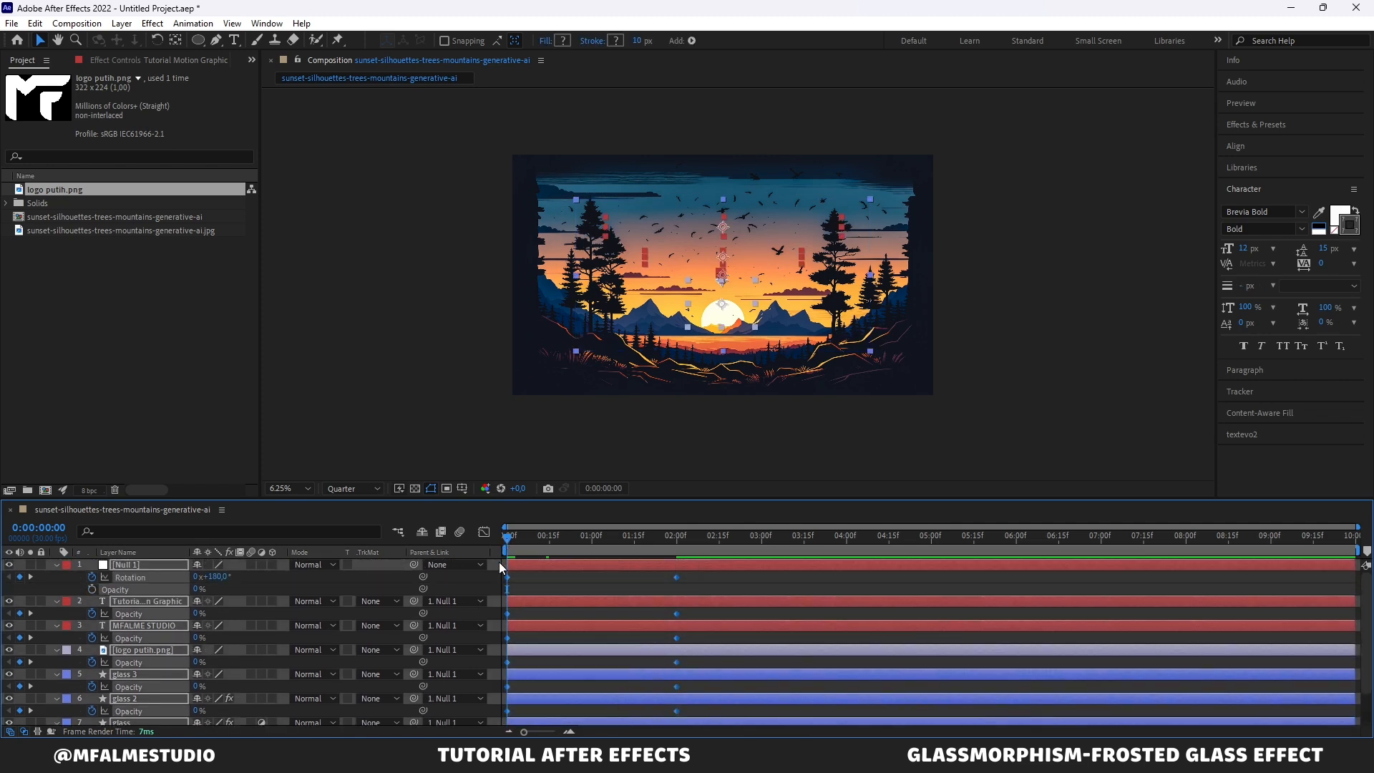
key("F9")
left_click(601, 587)
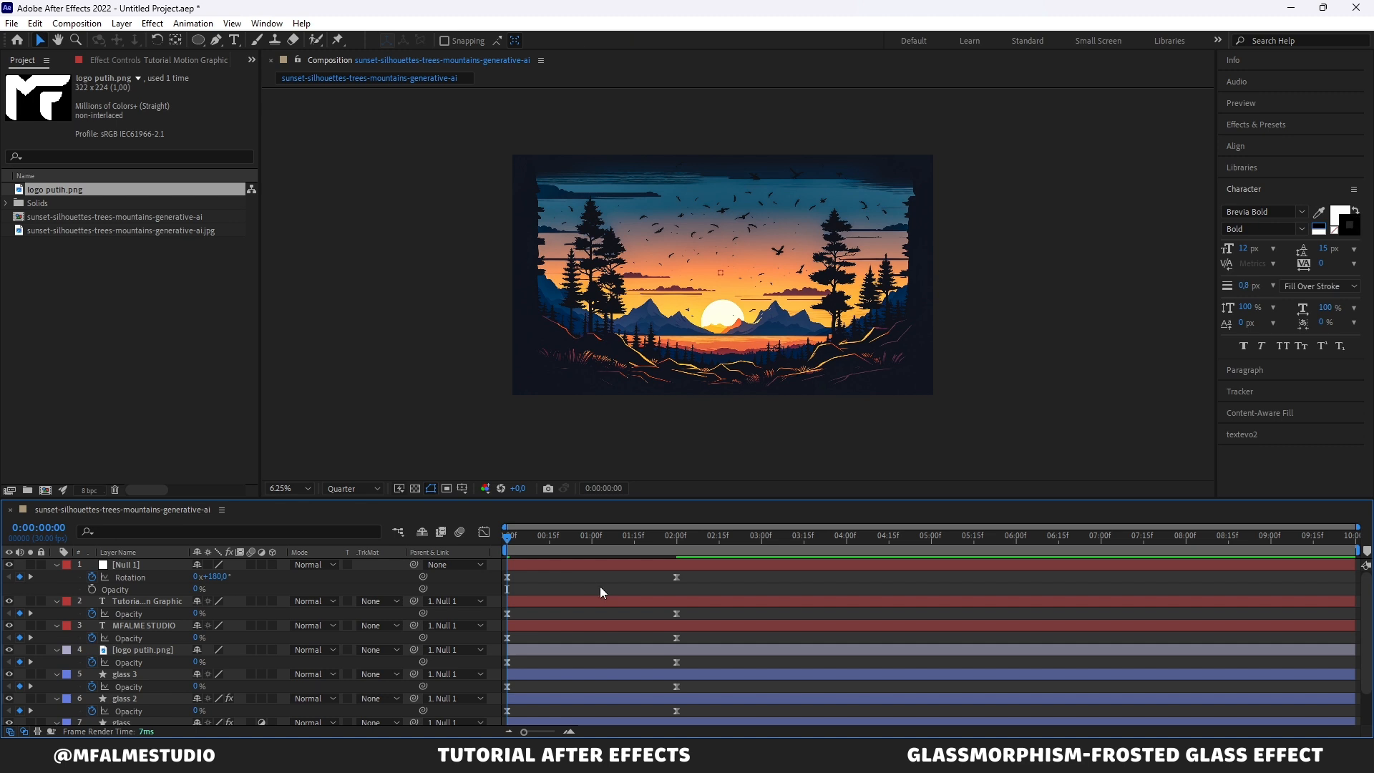
Step: Set the work area to end around 0:00:03:00 and preview the animation from the beginning
left_click_drag(744, 538, 767, 551)
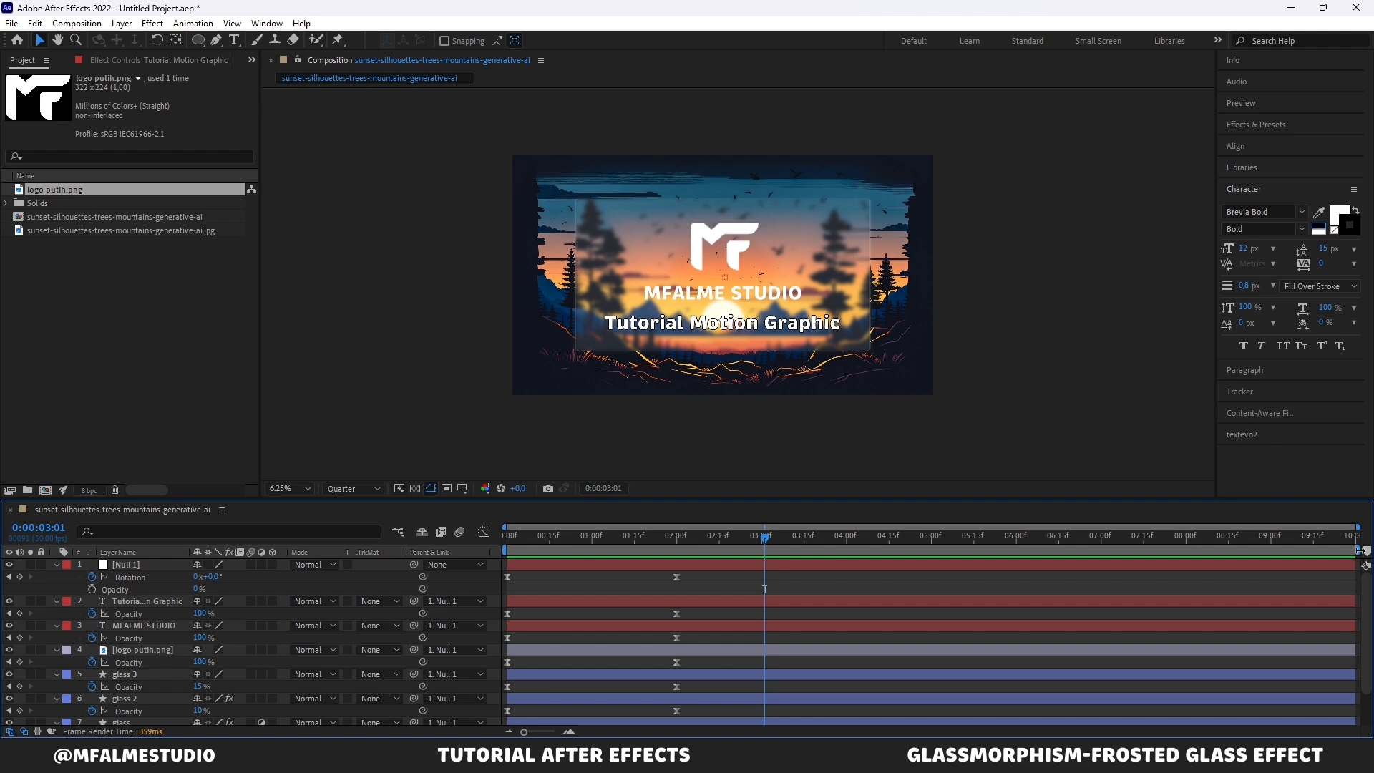
left_click_drag(1359, 551, 769, 550)
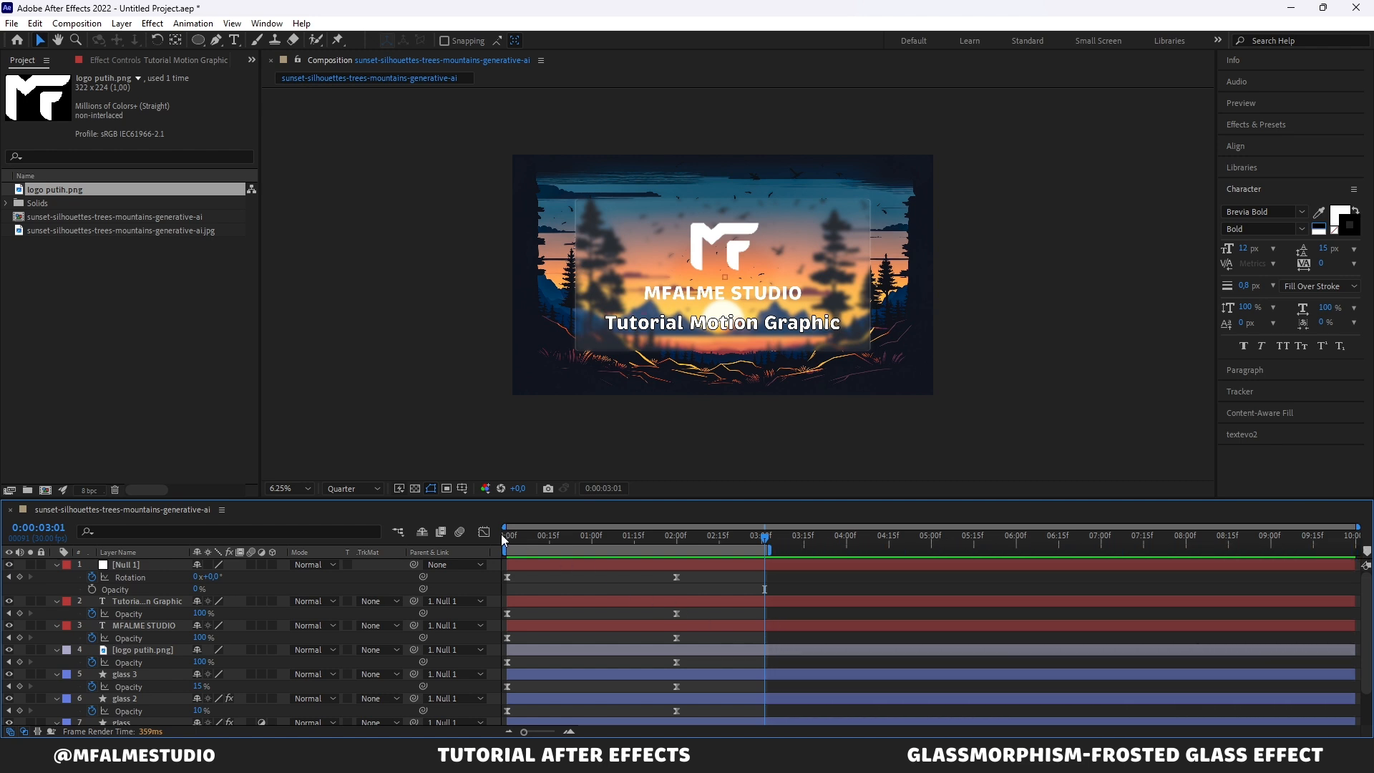
key("Home")
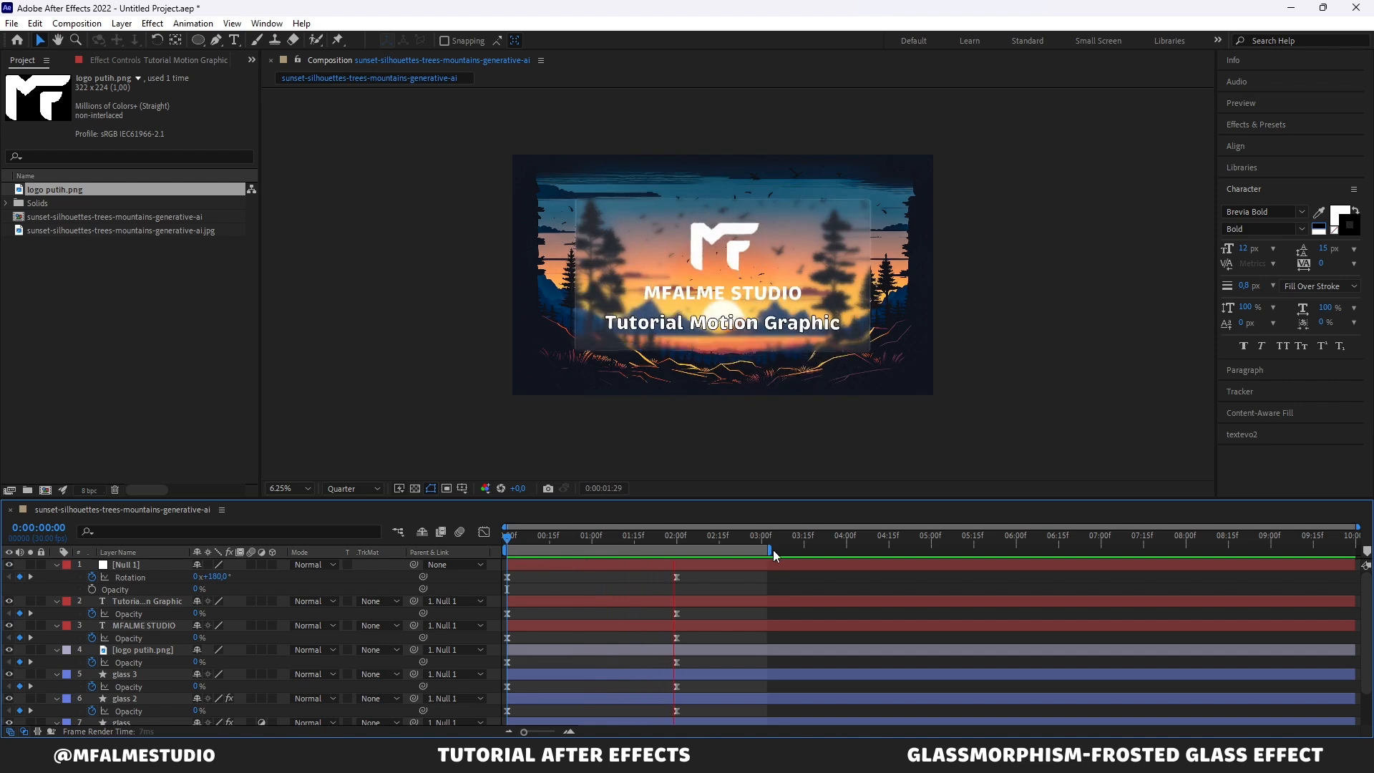
key("space")
left_click_drag(775, 551, 857, 567)
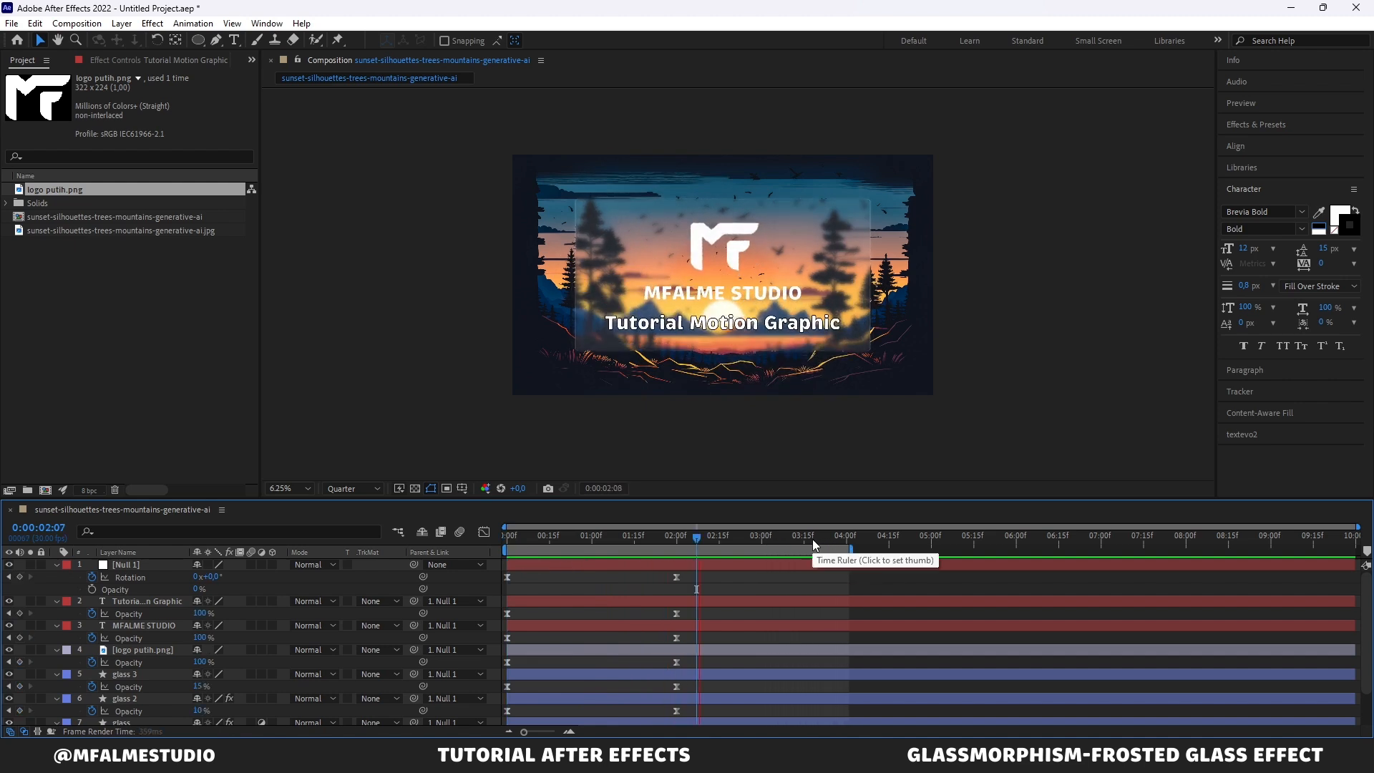